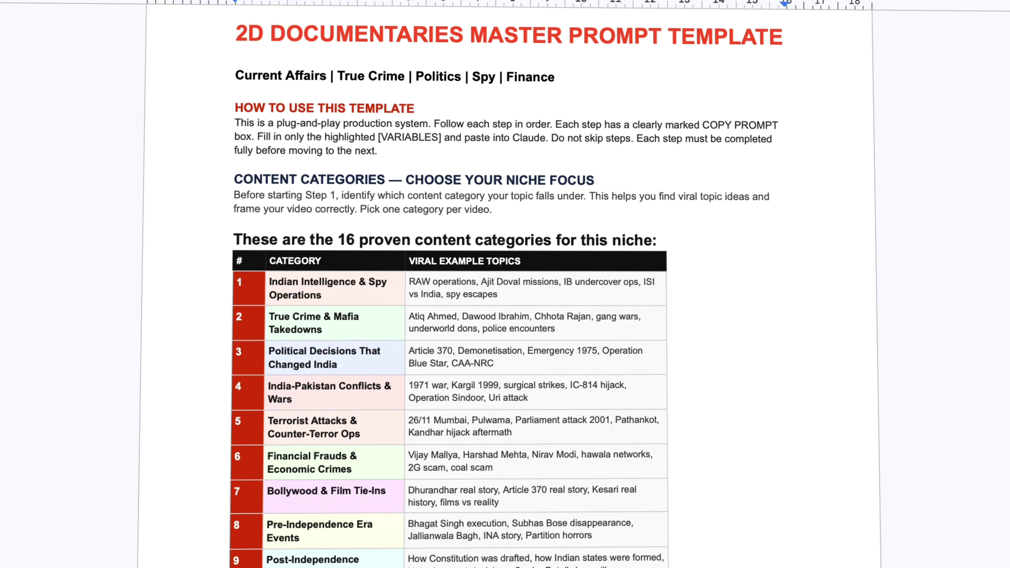
Step: Review the master prompt template's usage instructions and its table of 16 content categories with viral example topics
scroll(509, 284, "down", 20)
scroll(509, 284, "down", 20)
scroll(508, 284, "down", 20)
scroll(509, 284, "down", 20)
scroll(509, 284, "down", 20)
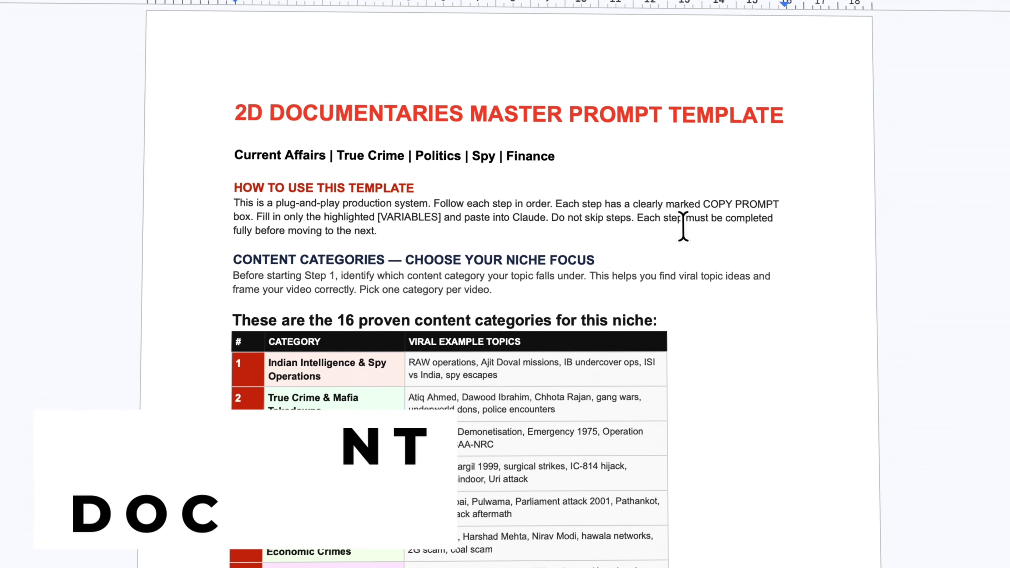
scroll(633, 225, "down", 4)
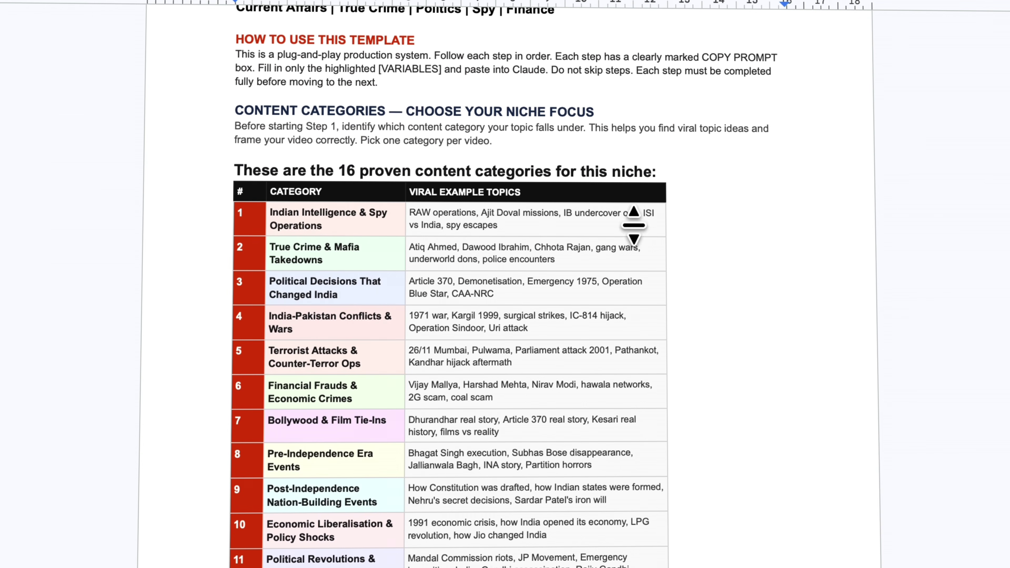
scroll(390, 99, "down", 5)
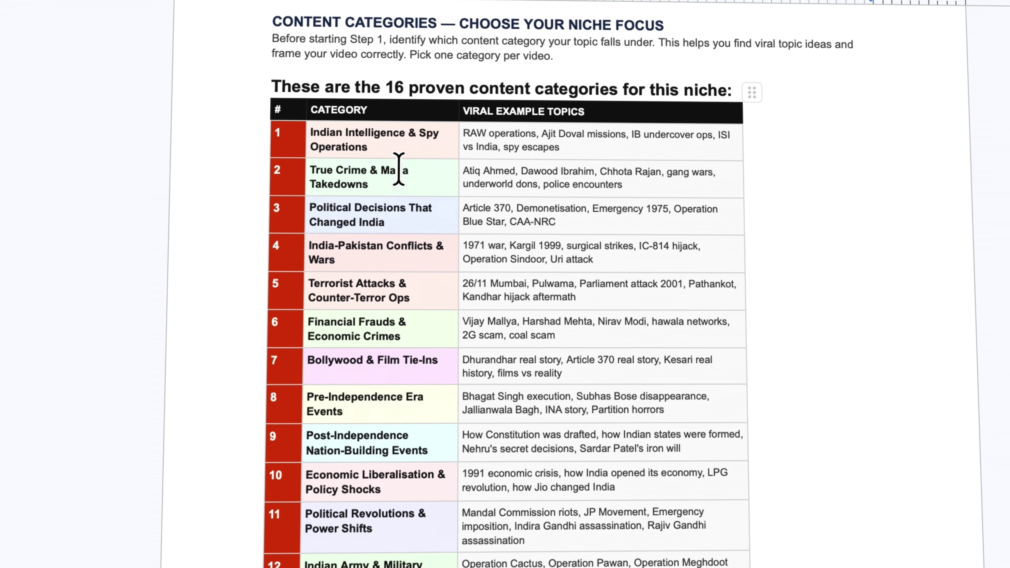
scroll(476, 201, "down", 2)
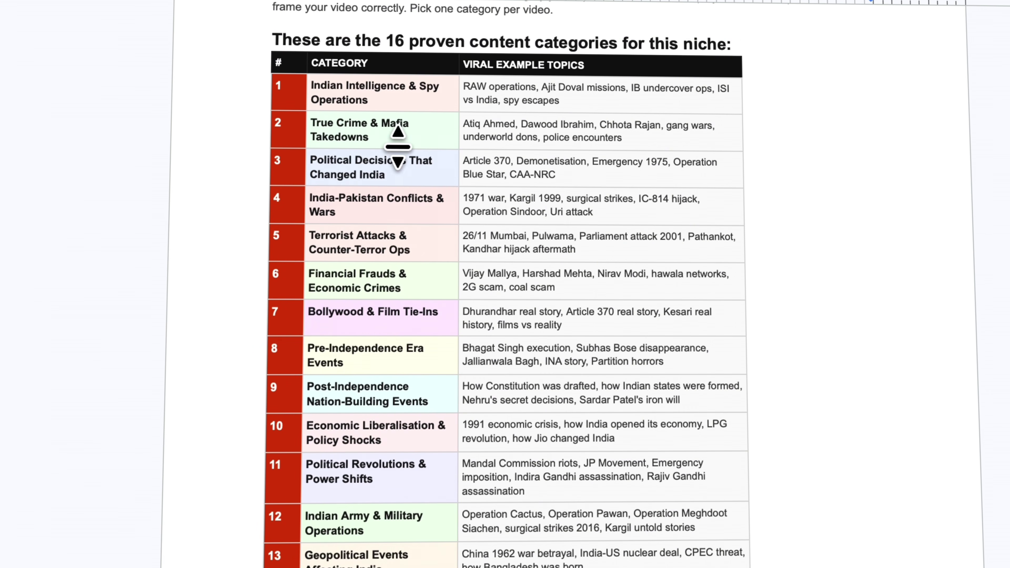
scroll(461, 186, "down", 5)
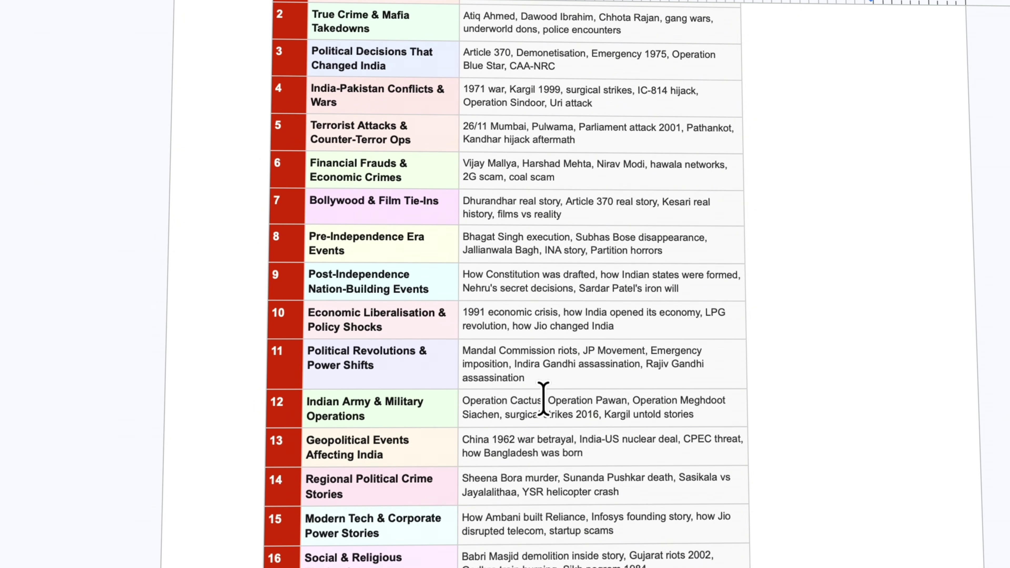
scroll(547, 402, "down", 5)
scroll(564, 283, "up", 7)
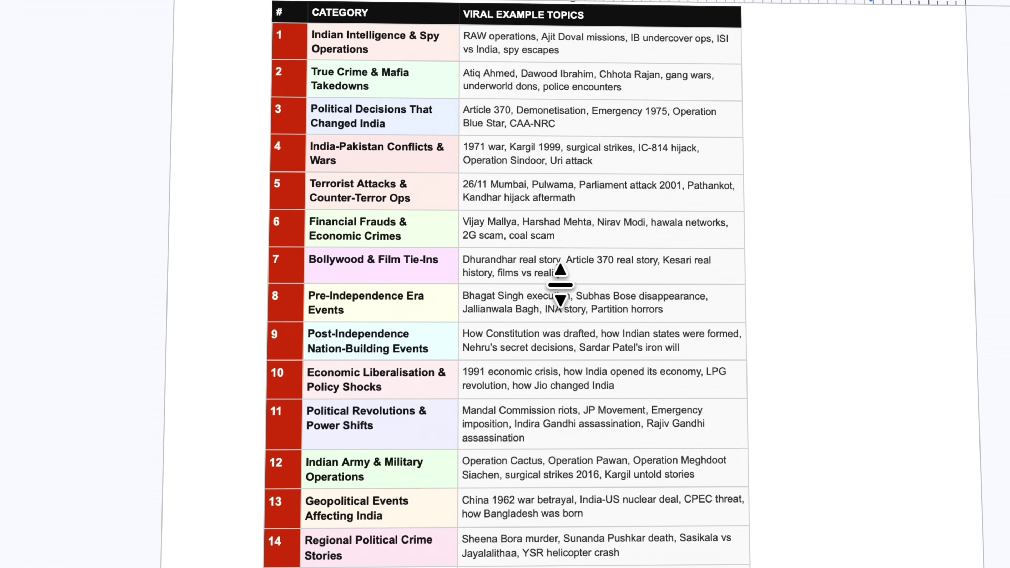
scroll(530, 198, "up", 2)
scroll(525, 225, "down", 4)
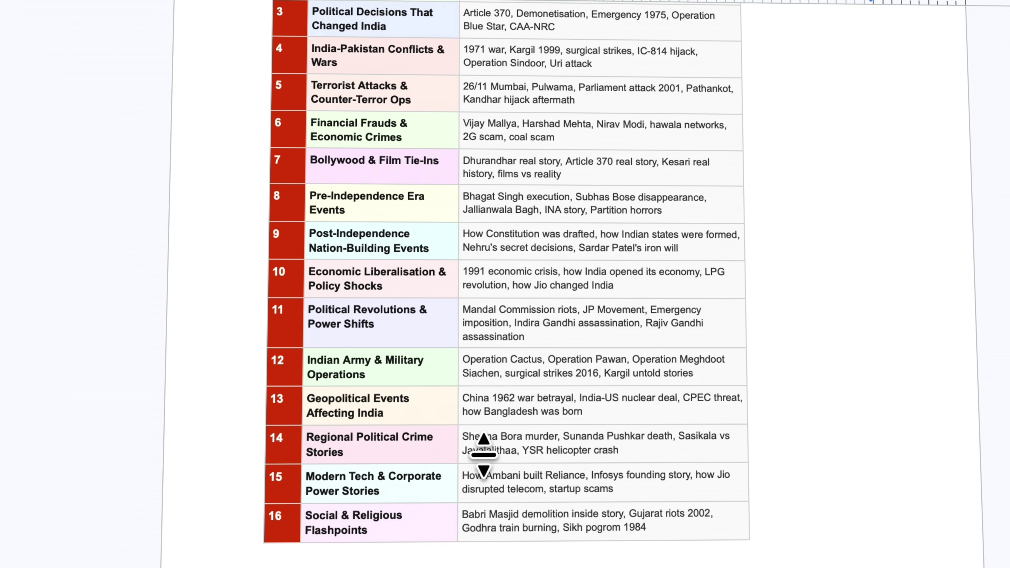
scroll(462, 428, "up", 4)
scroll(491, 352, "down", 1)
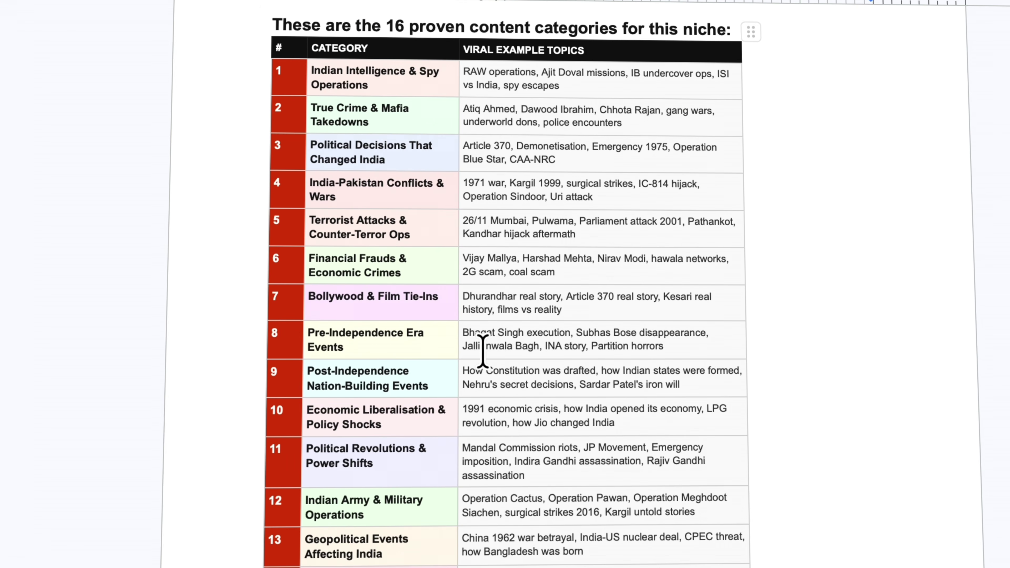
scroll(536, 205, "down", 4)
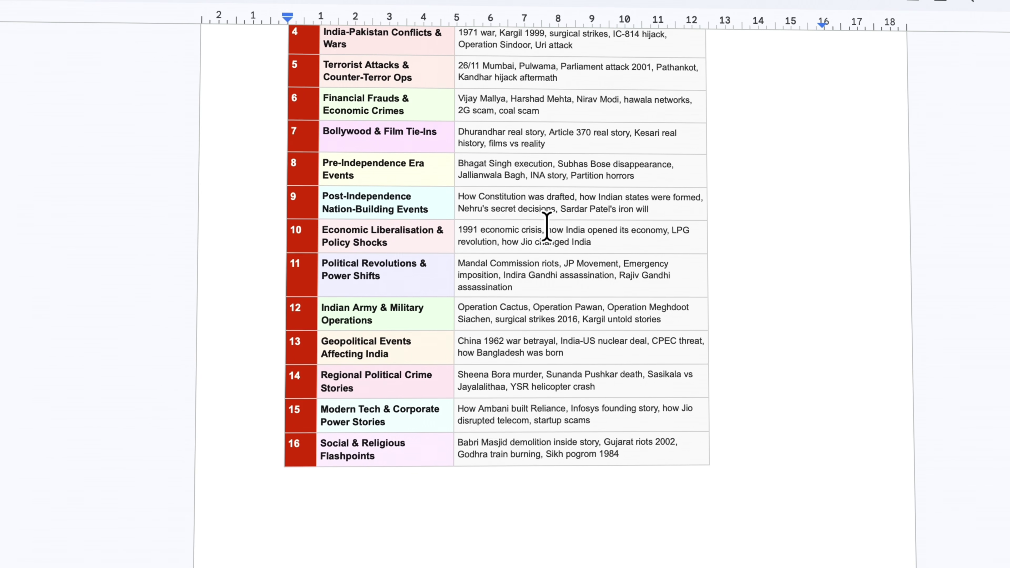
Step: Copy the full Step 1 topic discovery prompt from the template and paste it into a new Claude chat
scroll(547, 227, "down", 2)
scroll(547, 227, "down", 10)
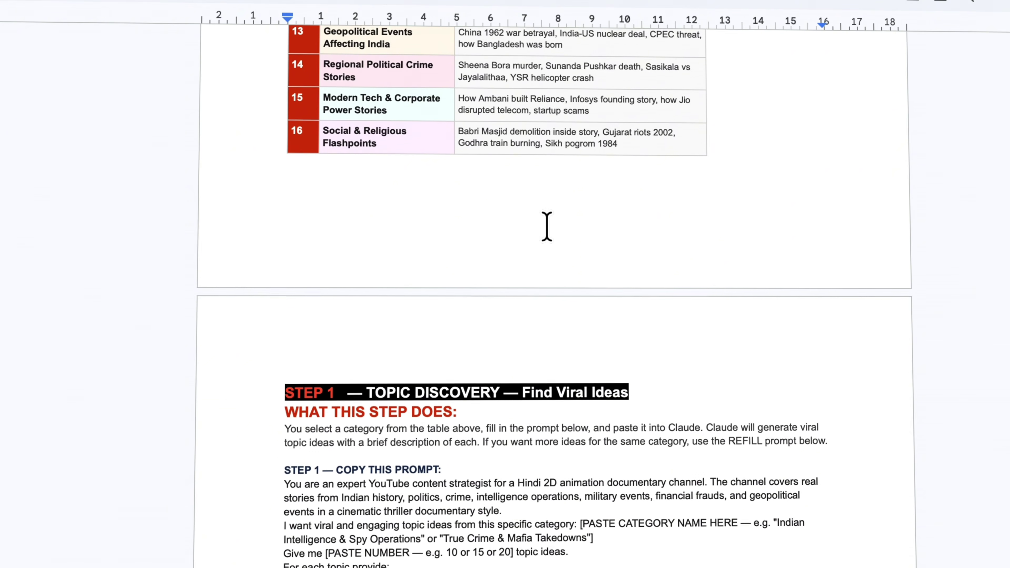
scroll(546, 227, "down", 2)
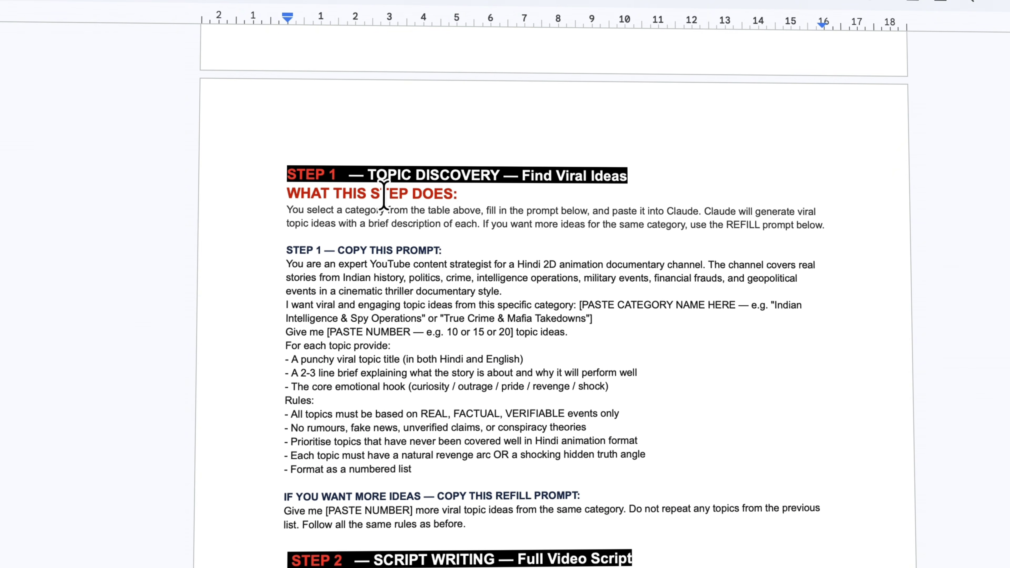
scroll(500, 210, "down", 1)
left_click_drag(287, 222, 554, 423)
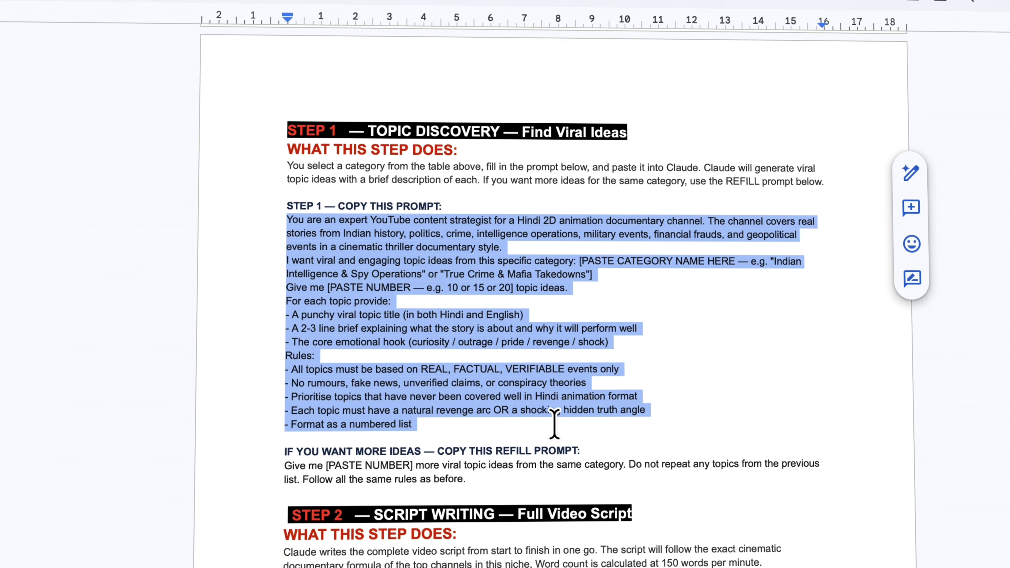
right_click(458, 327)
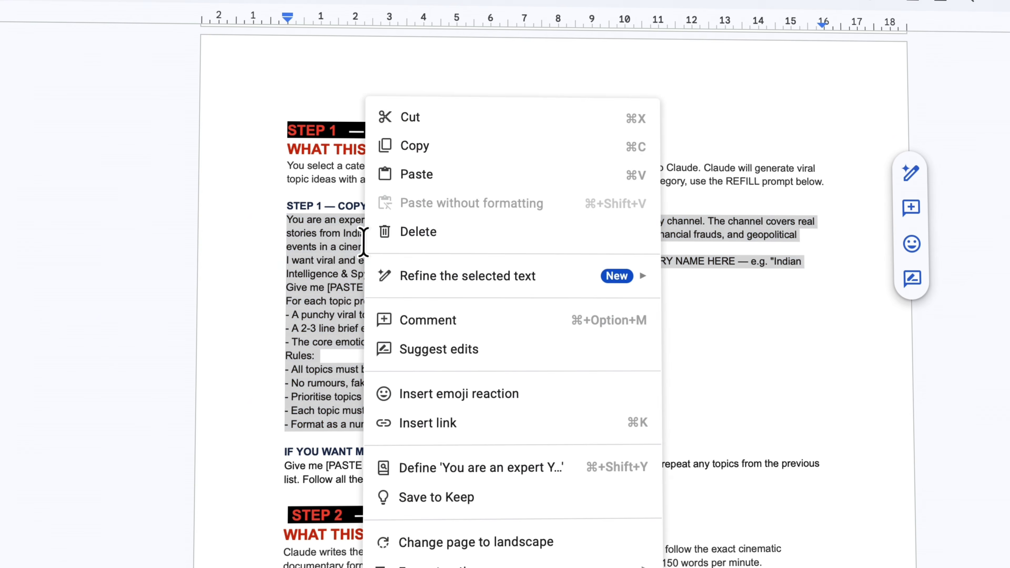
left_click(417, 146)
scroll(397, 327, "down", 1)
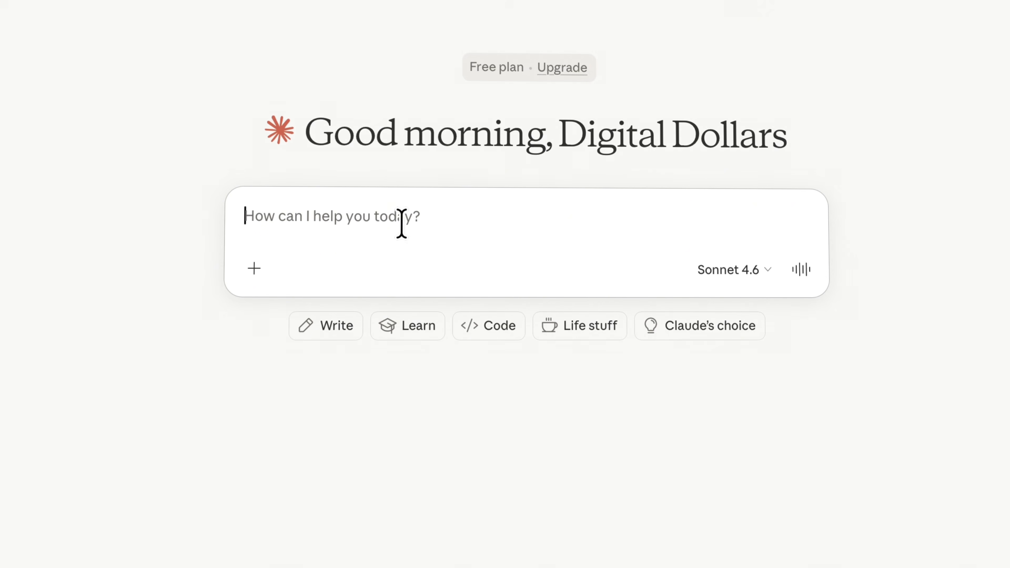
key("ctrl+v")
scroll(545, 321, "up", 1)
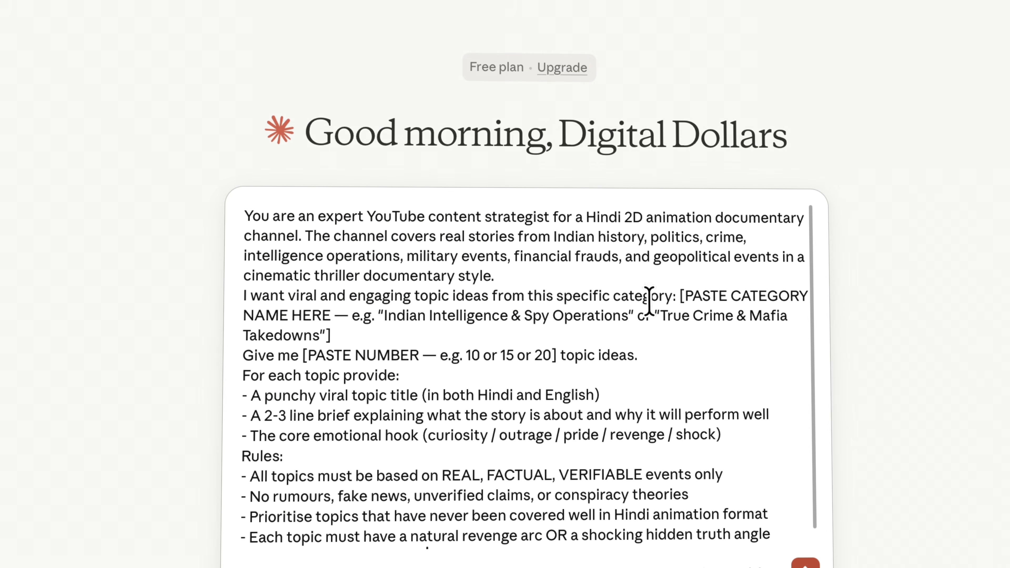
Step: Switch back to the template document and copy the category name "True Crime & Mafia Takedowns" from the category table
left_click_drag(678, 288, 330, 298)
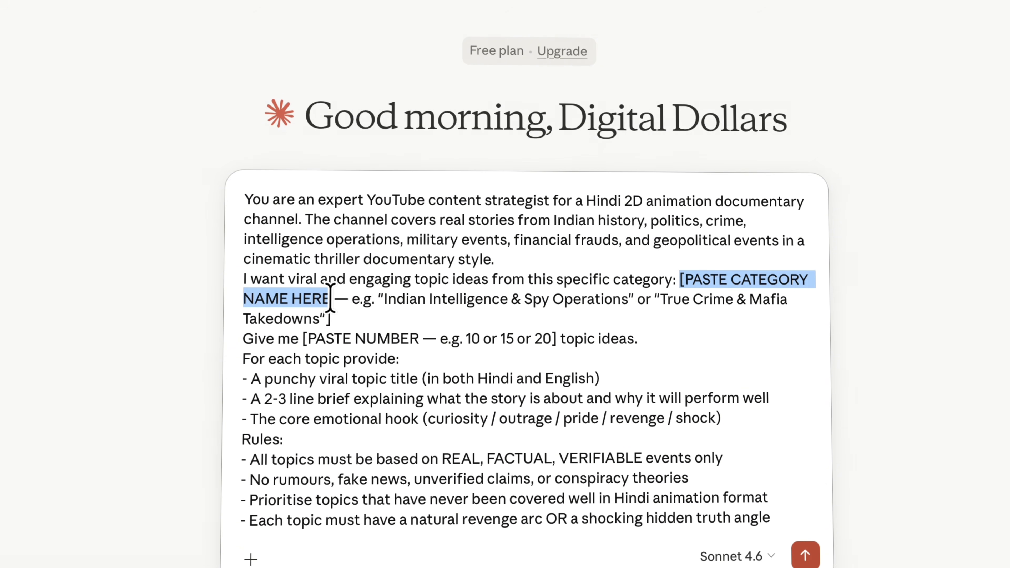
key("super+Tab")
left_click_drag(258, 199, 310, 203)
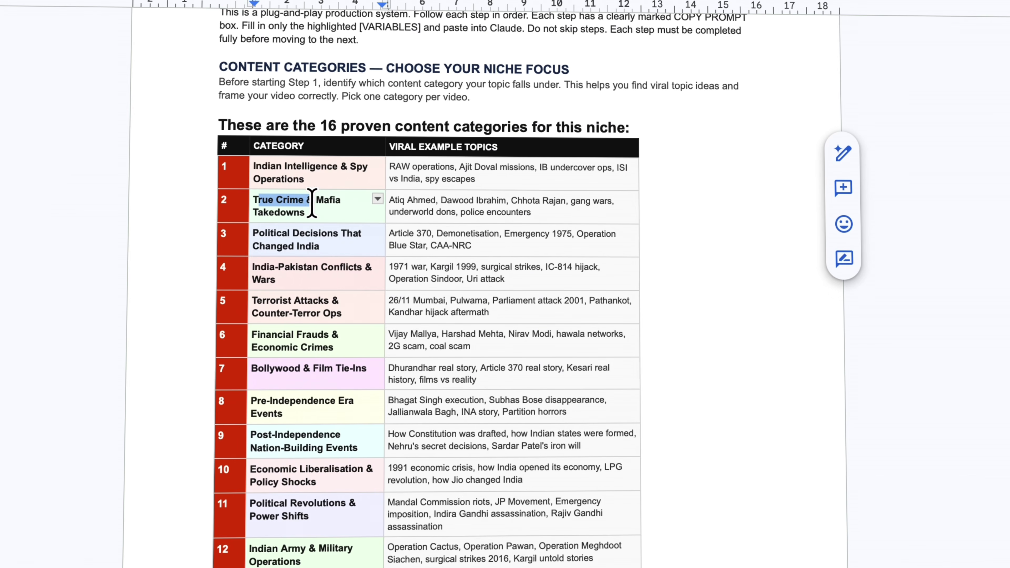
left_click(327, 210)
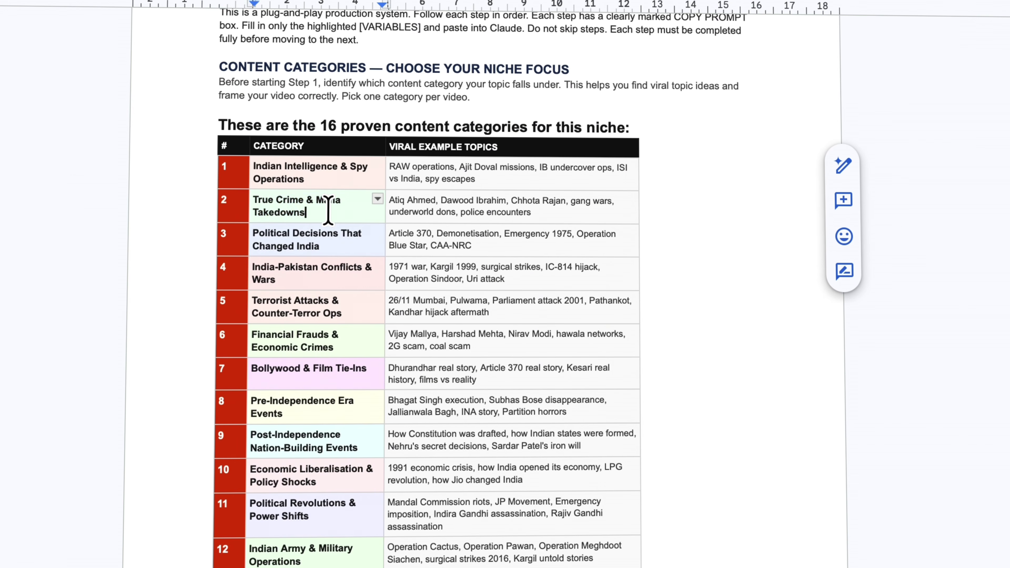
right_click(270, 205)
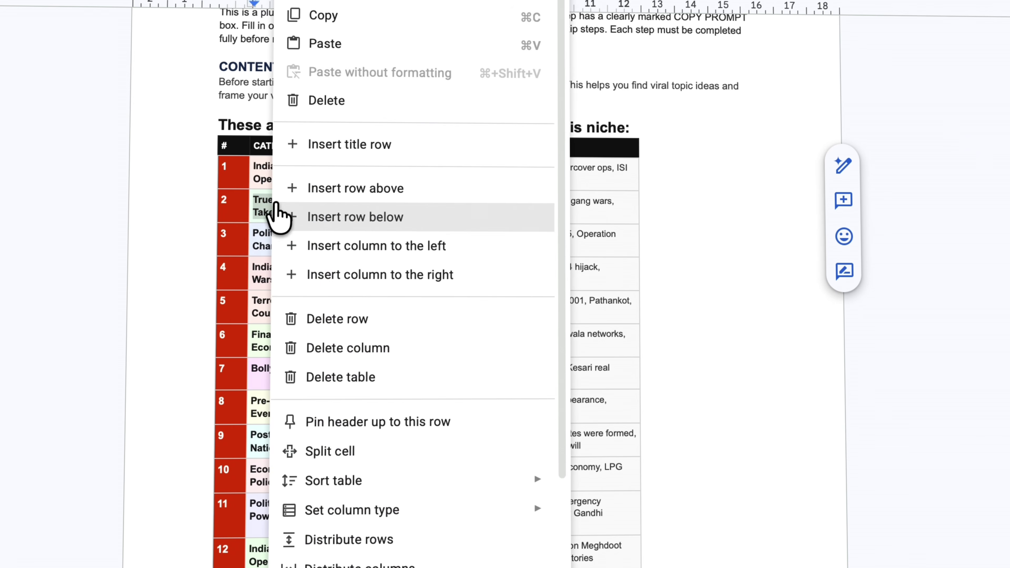
left_click(336, 12)
Step: In the Claude prompt, replace the category placeholder with "True Crime & Mafia Takedowns" and the number placeholder with 15, and send it
key("super+Tab")
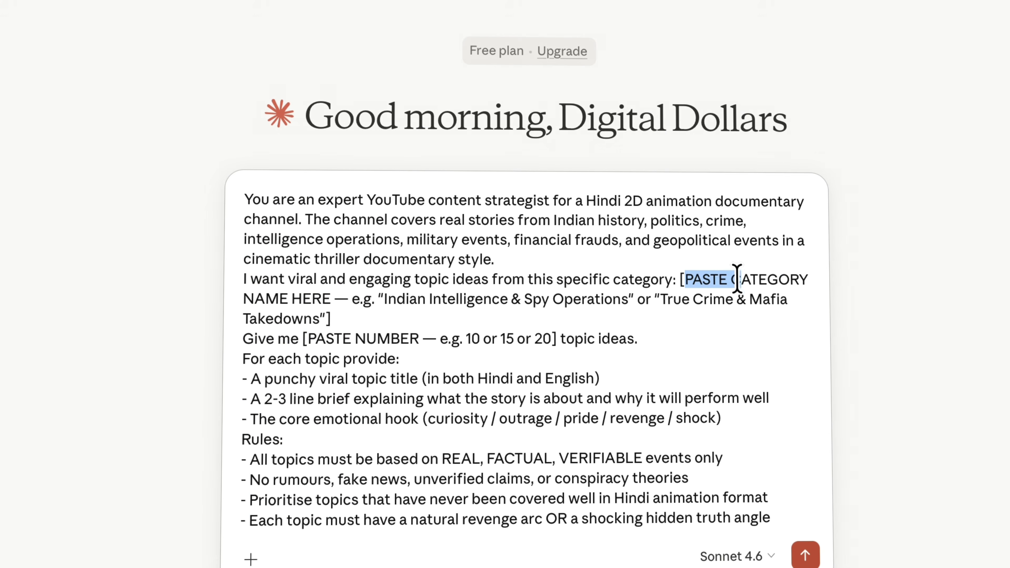
left_click_drag(803, 283, 594, 312)
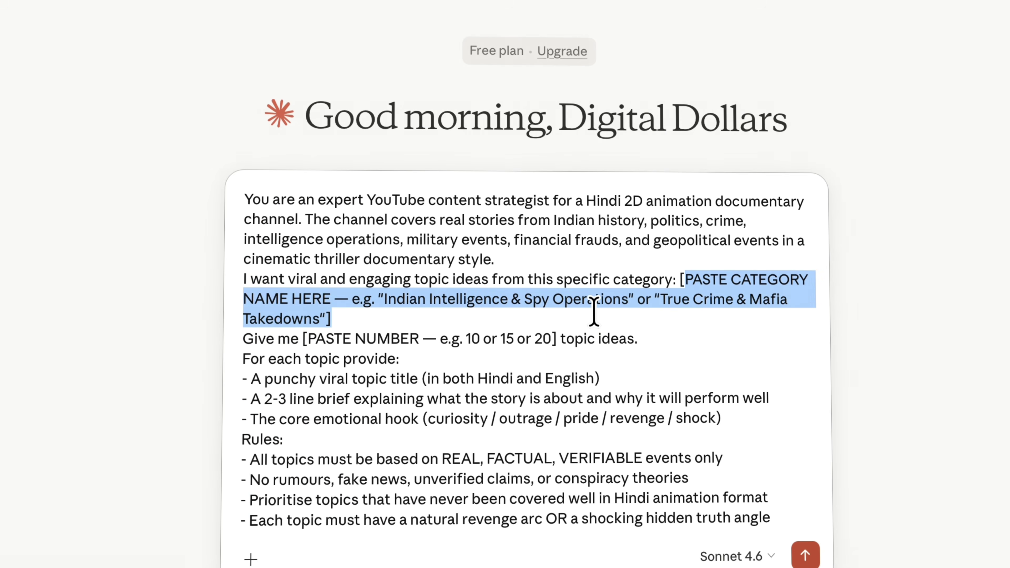
key("super+v")
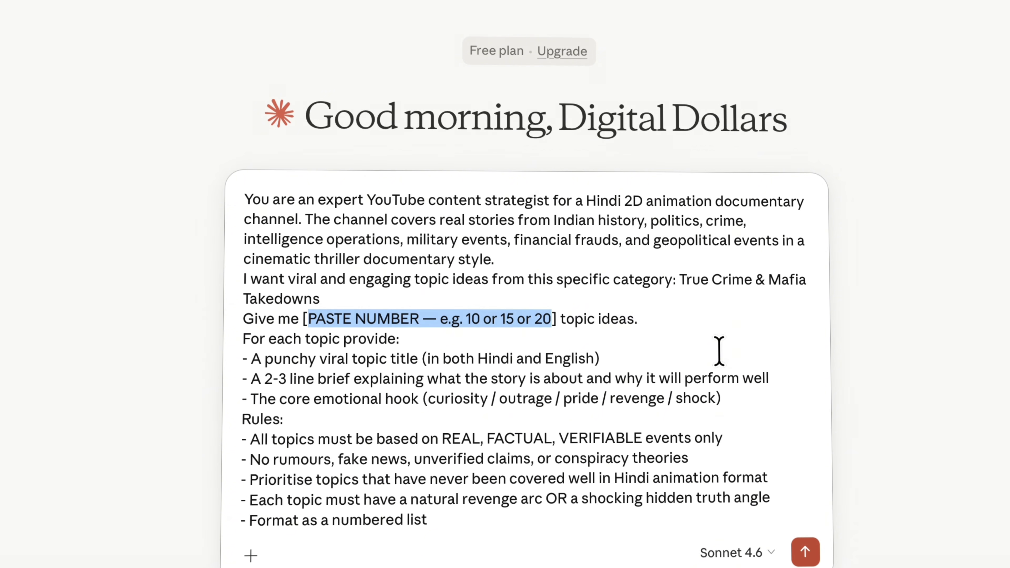
type("15")
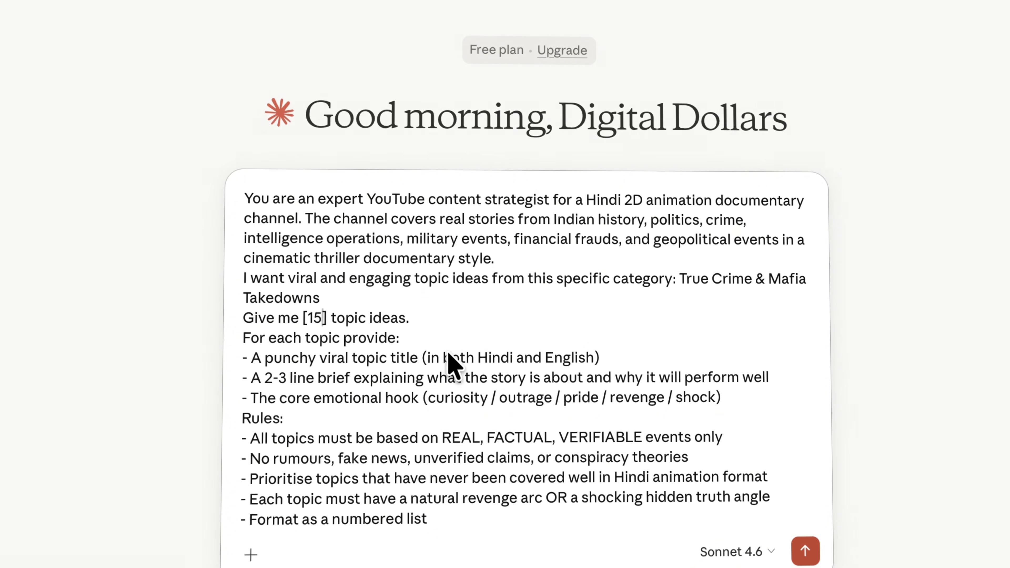
left_click(805, 551)
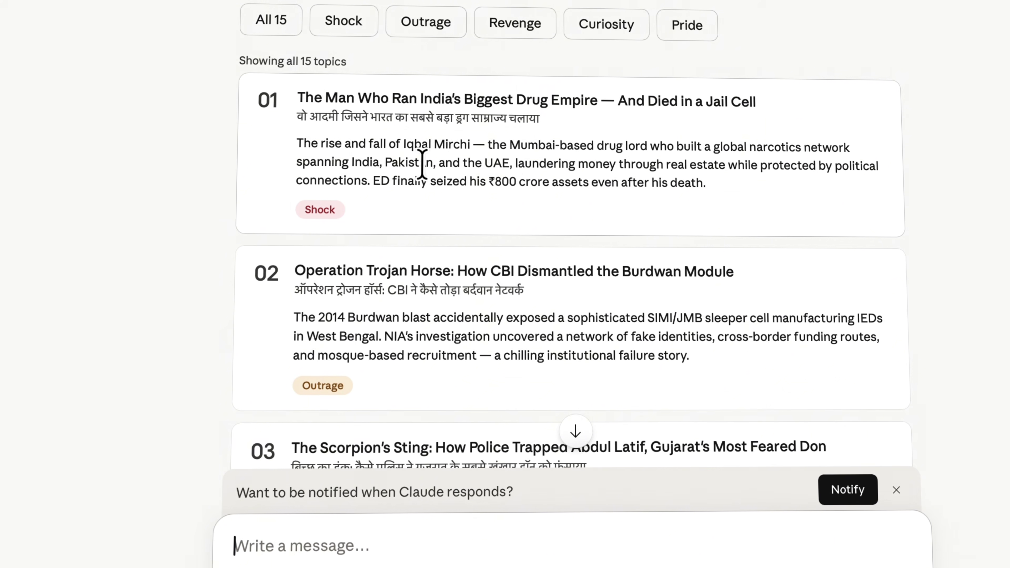
Step: Examine the generated topic ideas, including their titles, briefs and emotional hook labels
scroll(352, 159, "down", 3)
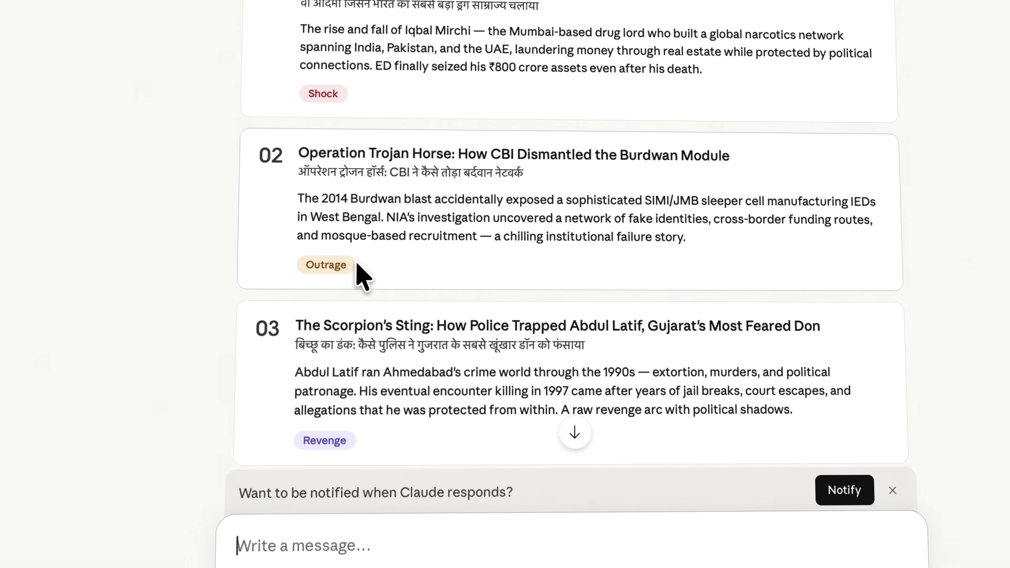
scroll(326, 279, "down", 2)
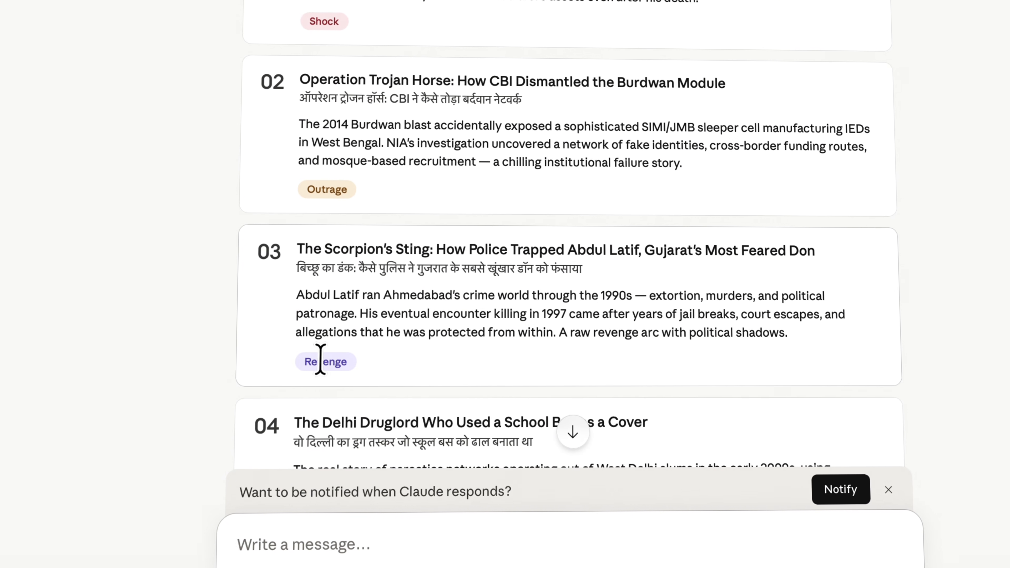
scroll(415, 338, "down", 5)
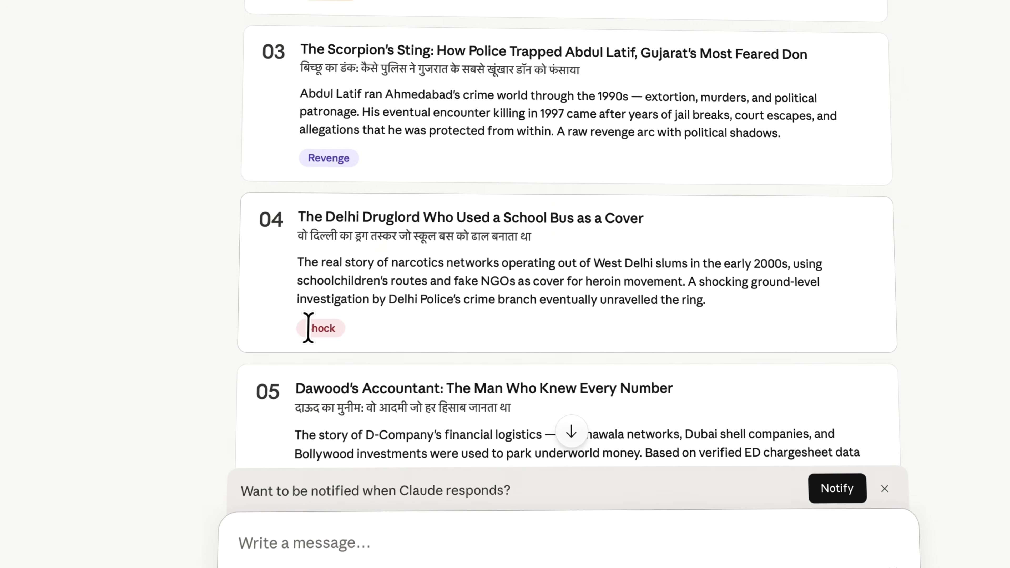
scroll(437, 322, "down", 4)
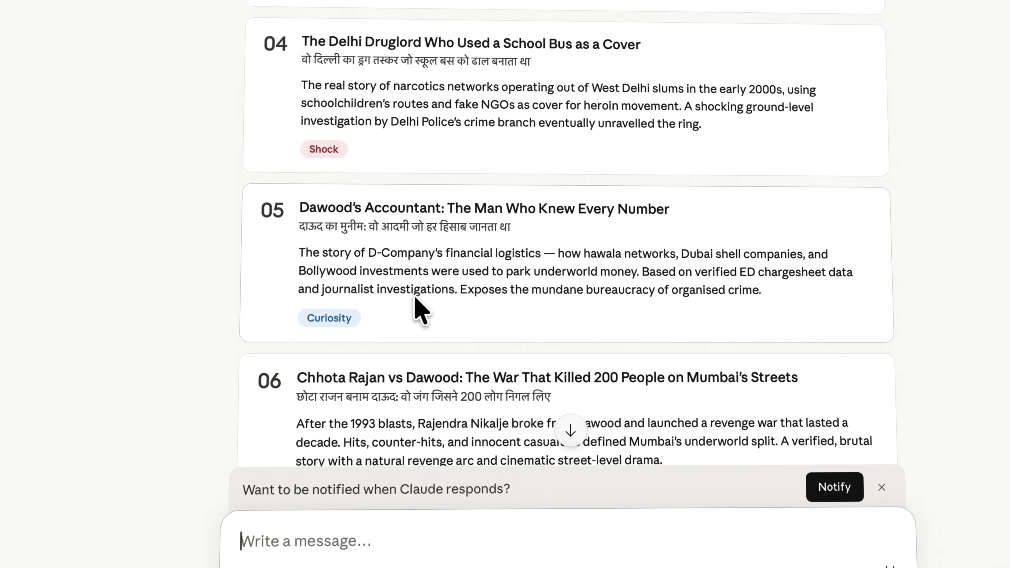
scroll(413, 309, "down", 5)
scroll(414, 304, "down", 8)
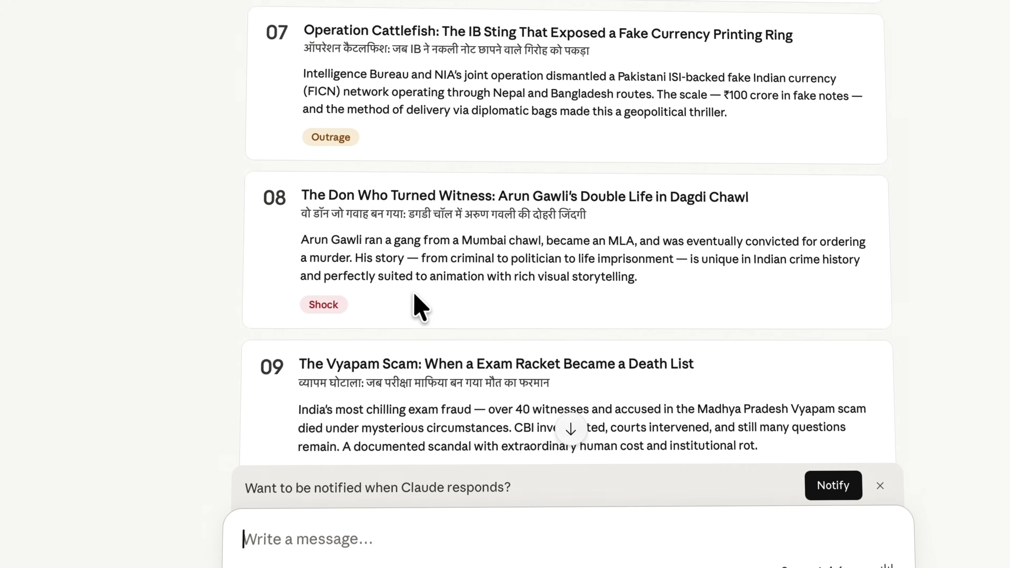
scroll(597, 259, "down", 4)
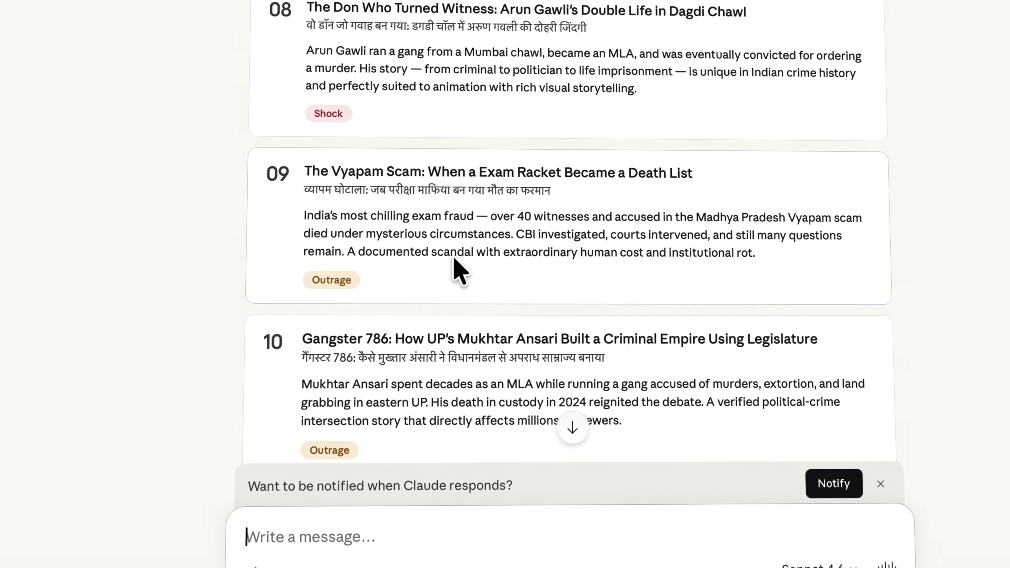
scroll(466, 259, "down", 5)
scroll(438, 298, "down", 10)
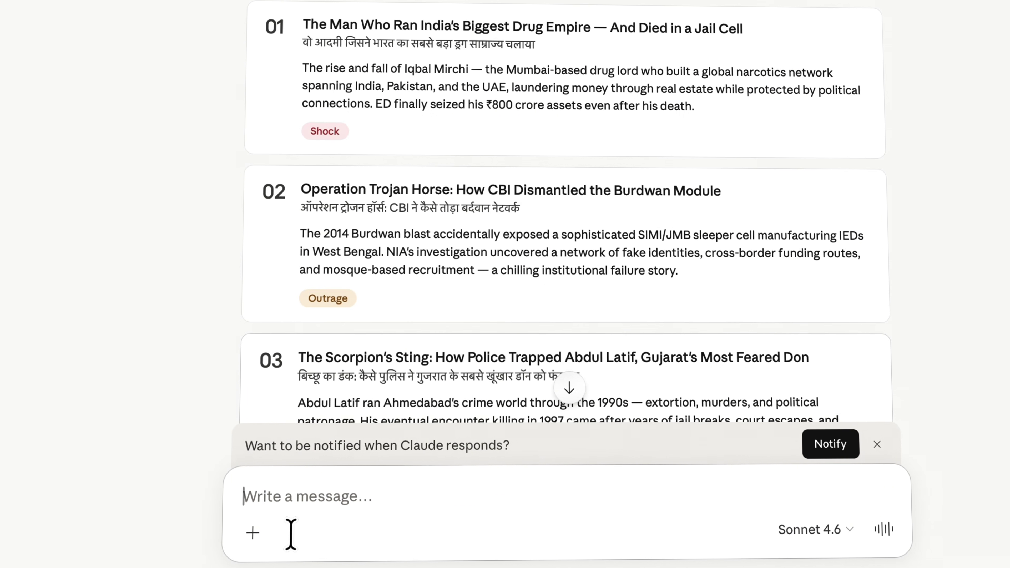
Step: Paste the template's refill prompt as a follow-up message, set the number of additional topic ideas to 15, and send it
key("ctrl+v")
left_click(426, 479)
key("BackSpace")
key("BackSpace")
key("BackSpace")
key("BackSpace")
key("BackSpace")
key("BackSpace")
key("BackSpace")
key("BackSpace")
key("BackSpace")
key("BackSpace")
key("BackSpace")
key("BackSpace")
key("BackSpace")
key("BackSpace")
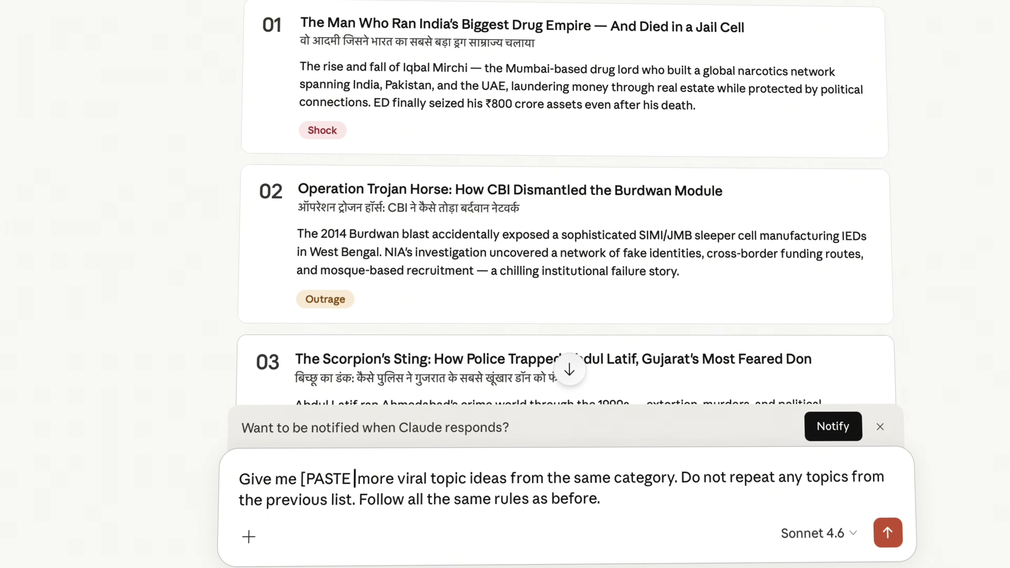
type("15")
key("Return")
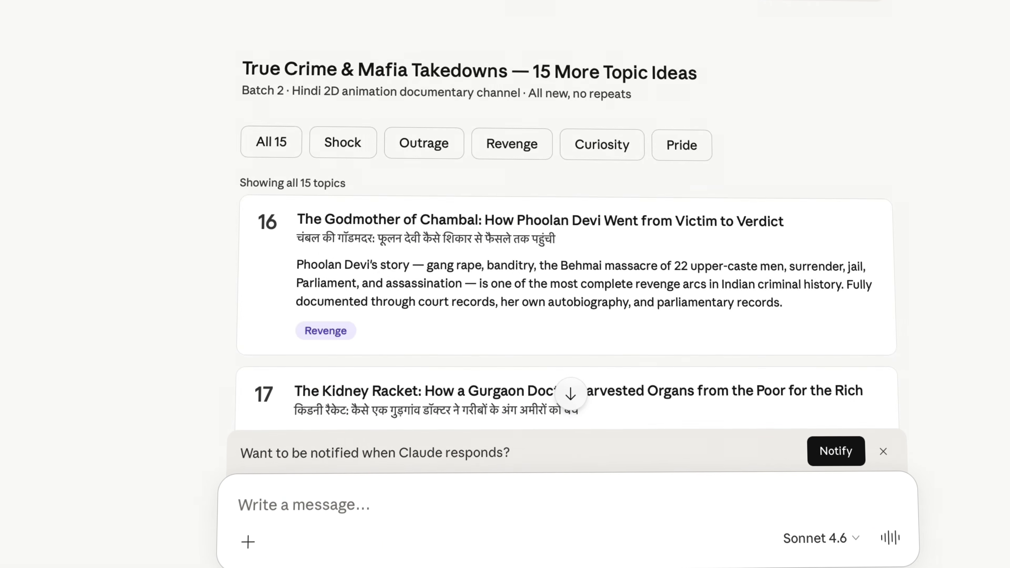
scroll(568, 239, "down", 6)
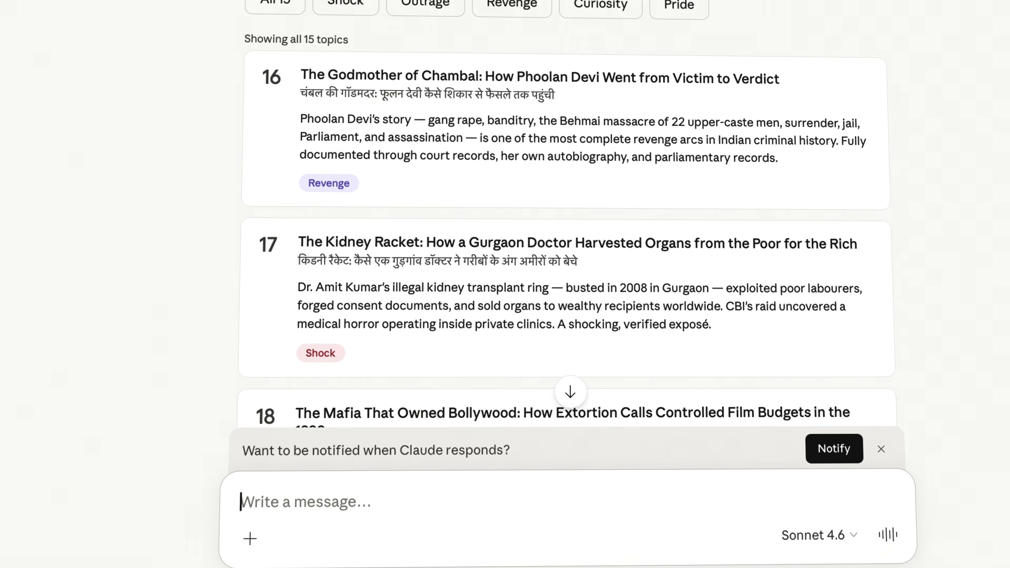
scroll(568, 239, "down", 10)
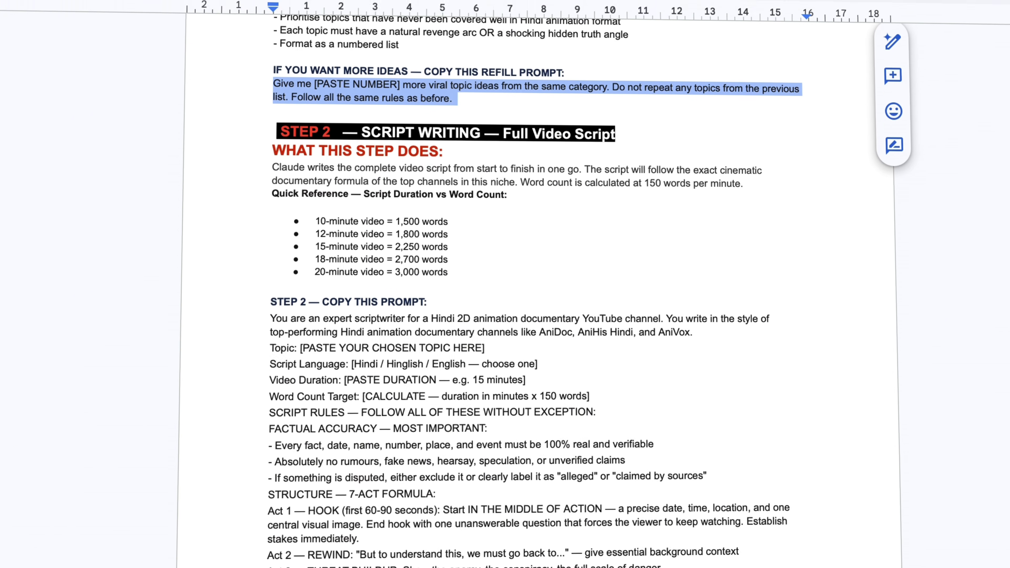
Step: In the template document, copy the full Step 2 script writing prompt, from the scriptwriter role through the output format rules
left_click(467, 140)
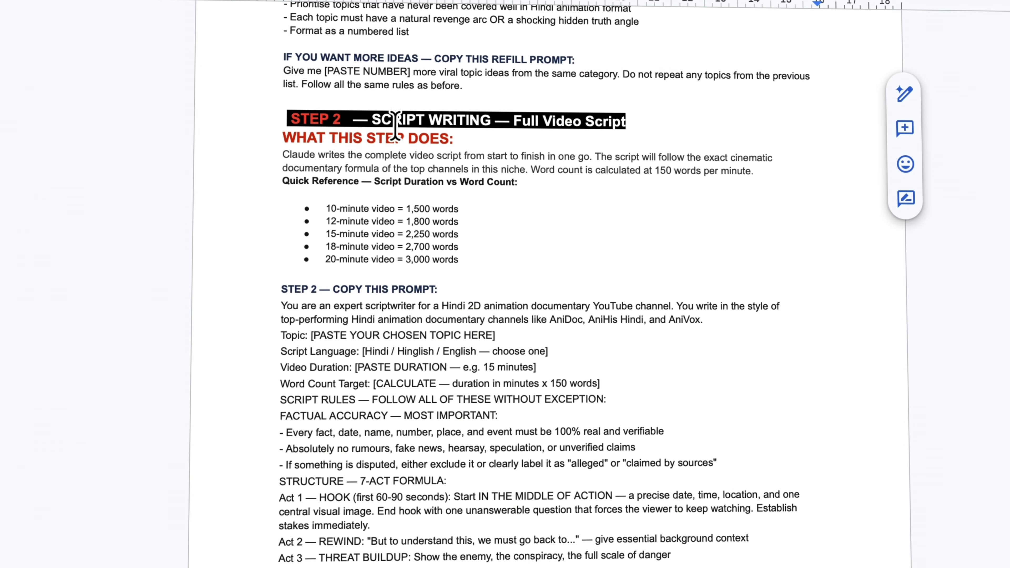
scroll(478, 126, "down", 10)
left_click_drag(281, 91, 711, 344)
scroll(711, 343, "down", 15)
left_click(658, 354, "shift")
scroll(471, 350, "up", 12)
right_click(372, 278)
left_click(435, 125)
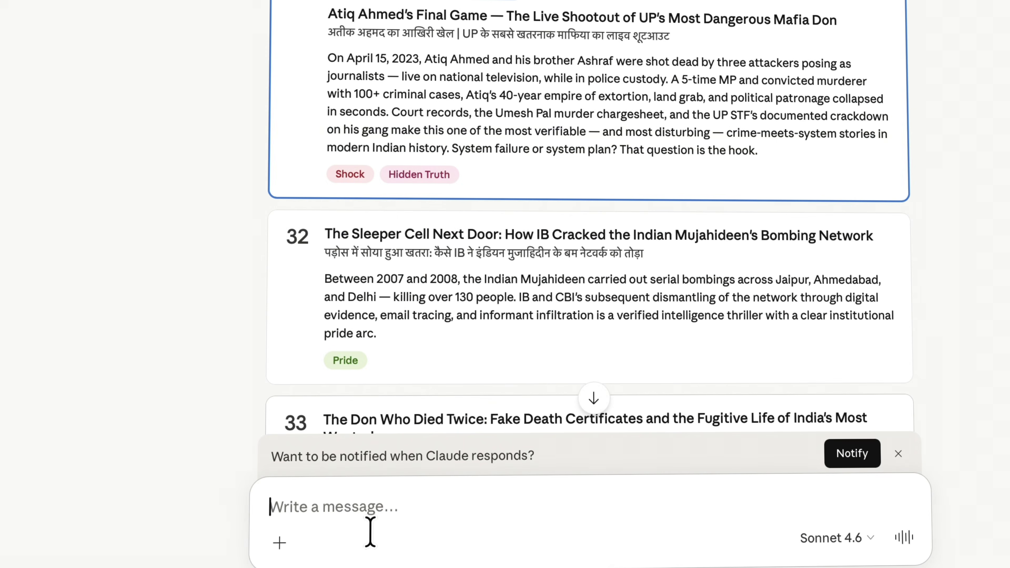
Step: Paste the script prompt into the Claude chat and replace its topic placeholder with the English and Hindi titles of idea 31, "Atiq Ahmed's Final Game"
left_click(370, 532)
key("super+v")
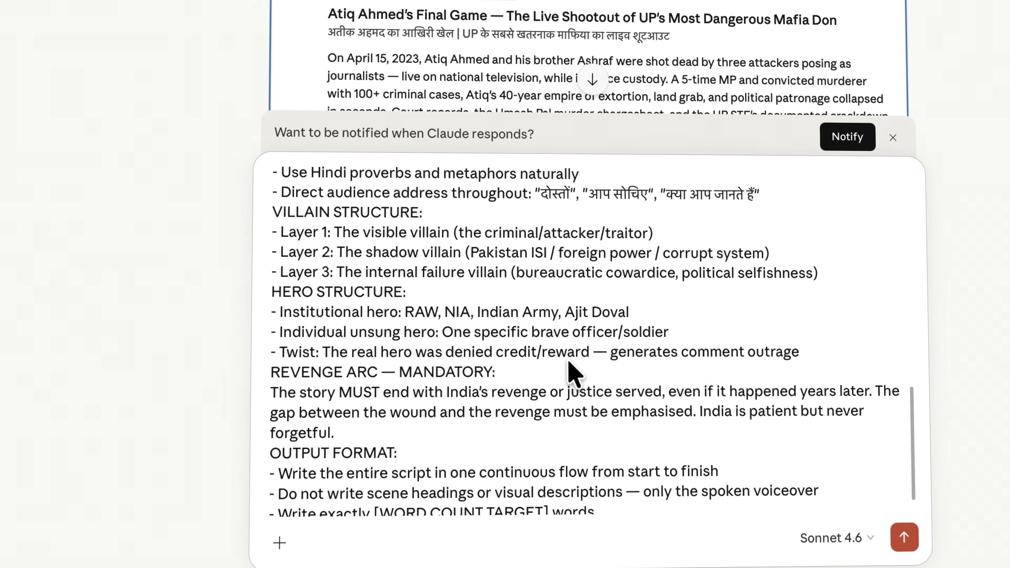
scroll(296, 74, "down", 1)
left_click_drag(285, 40, 789, 64)
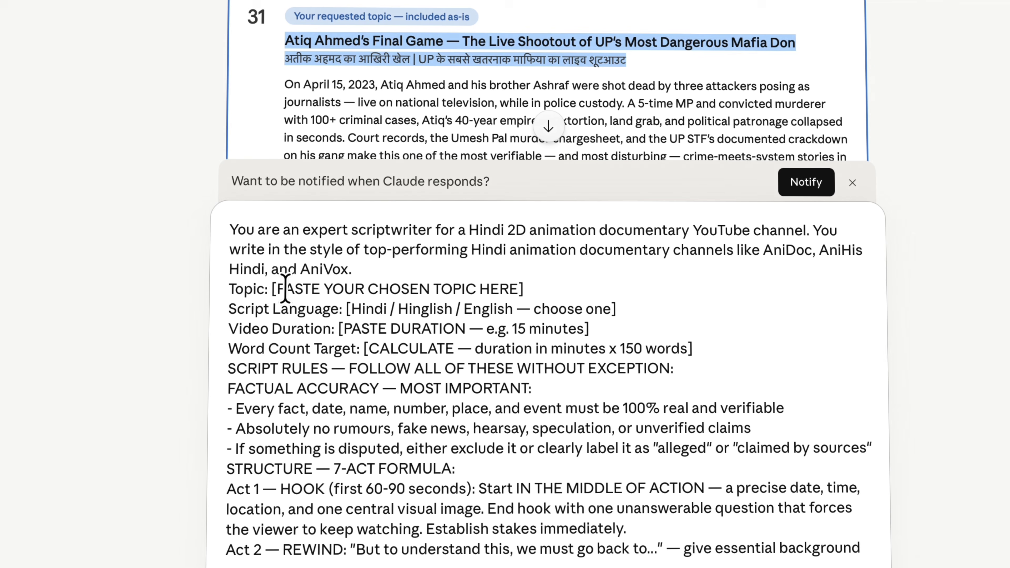
left_click_drag(272, 287, 525, 288)
key("ctrl+v")
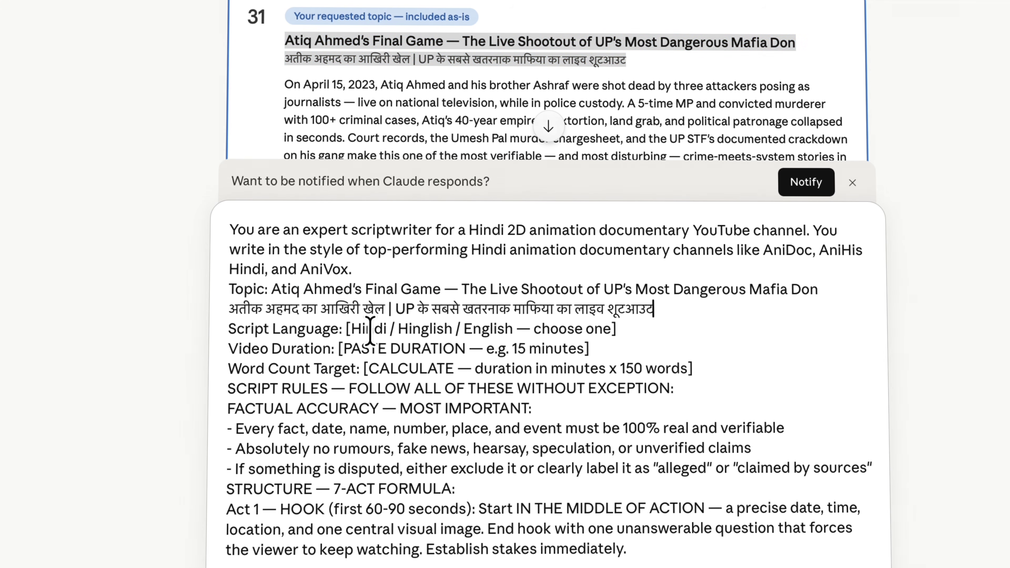
Step: In the script prompt, set the script language to Hindi and the video duration to 10 minutes
left_click_drag(389, 328, 636, 334)
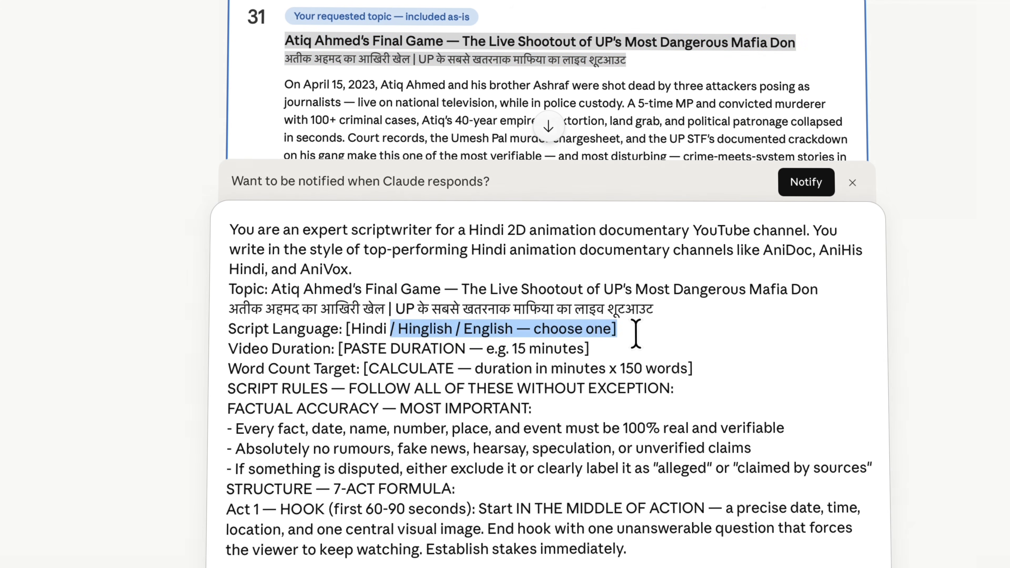
key("BackSpace")
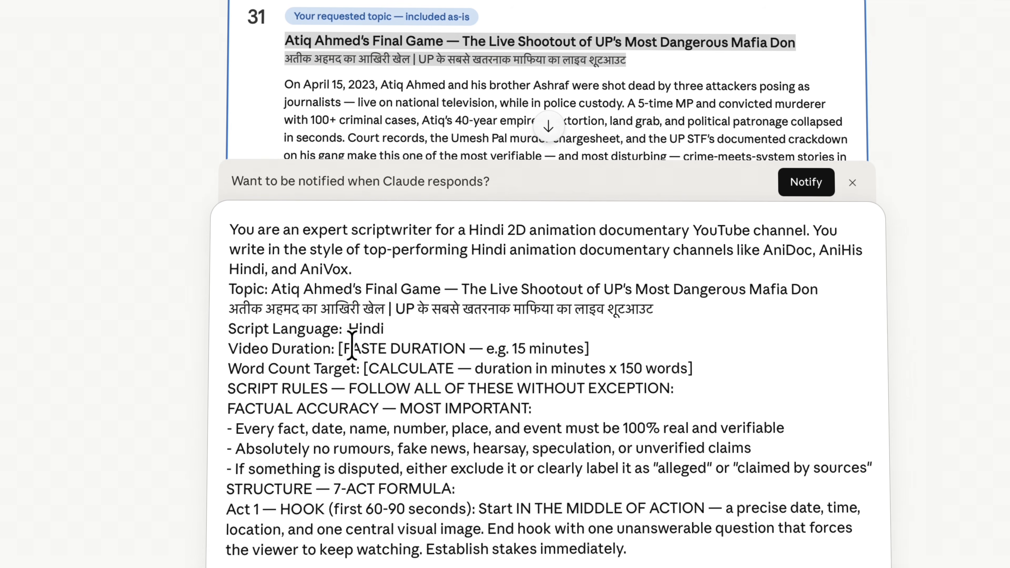
left_click_drag(393, 344, 522, 342)
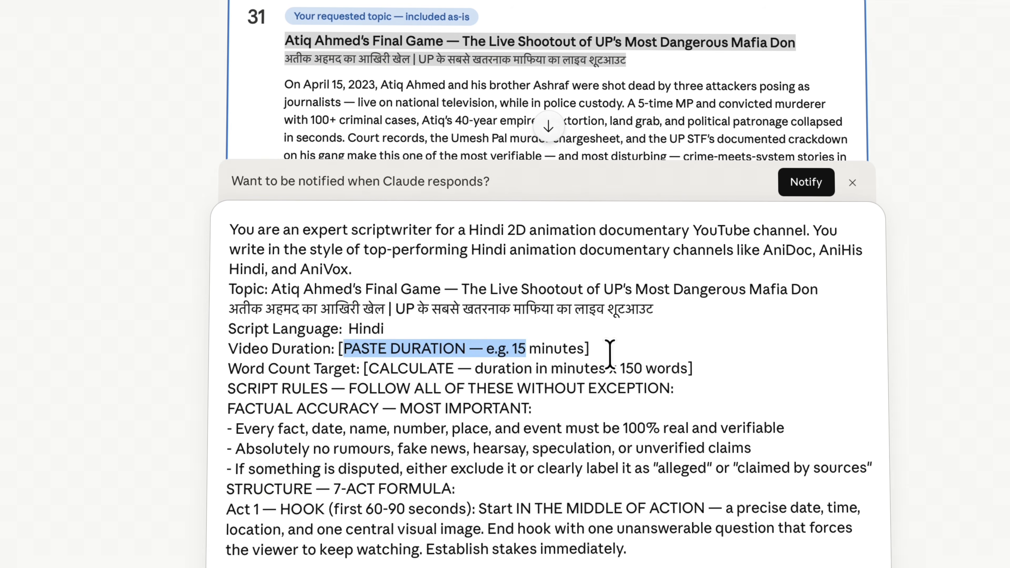
type("10")
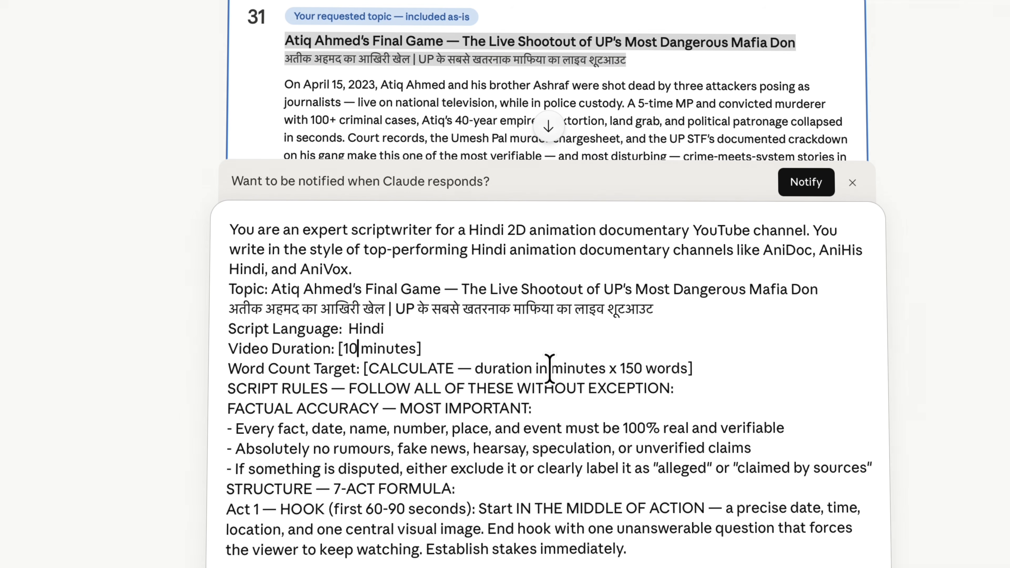
Step: Set the word count target to 1500 and the output format's exact word count to 1500+, and send the script prompt
type("10")
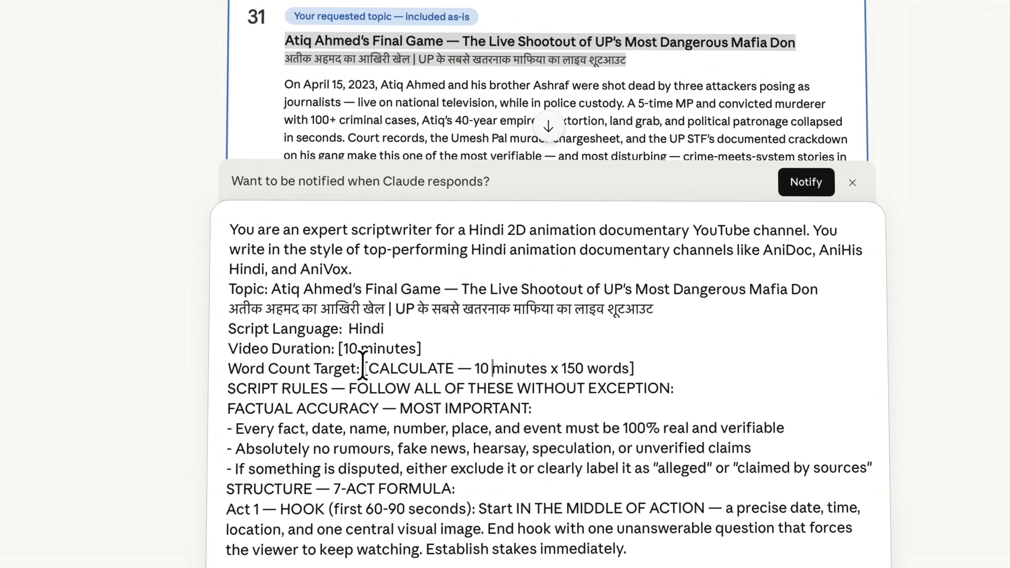
left_click_drag(369, 364, 591, 361)
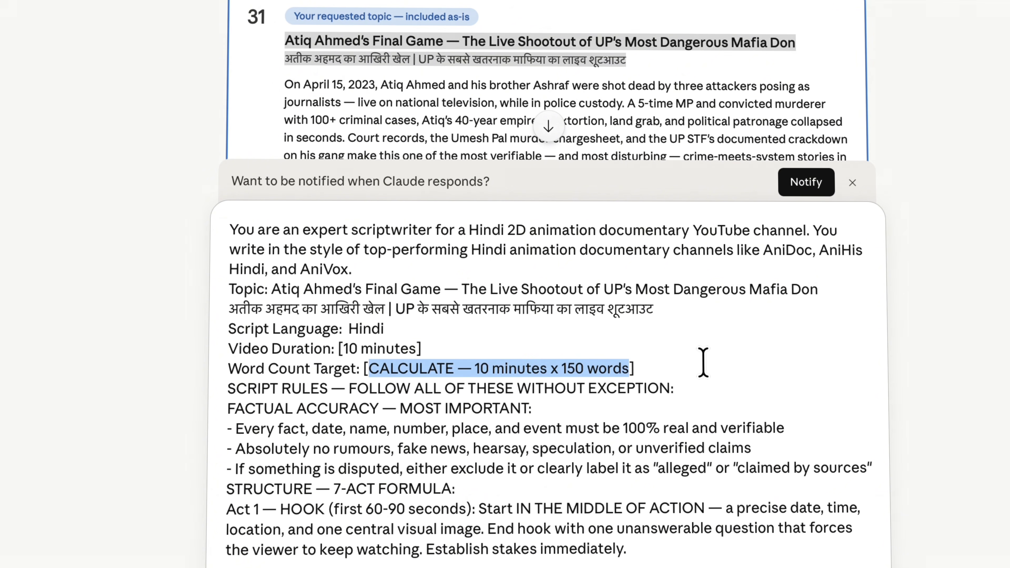
type("1500")
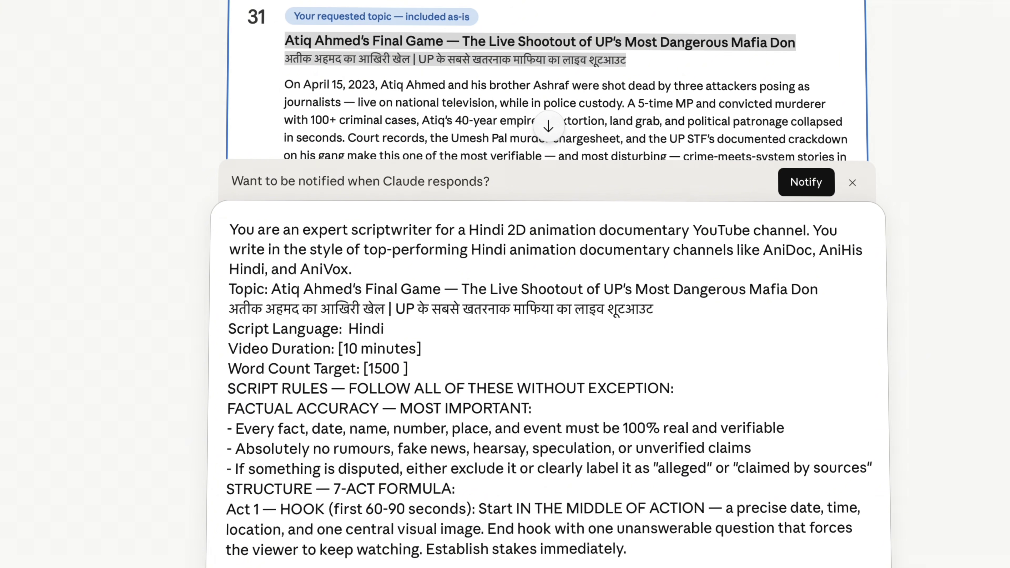
scroll(490, 382, "down", 10)
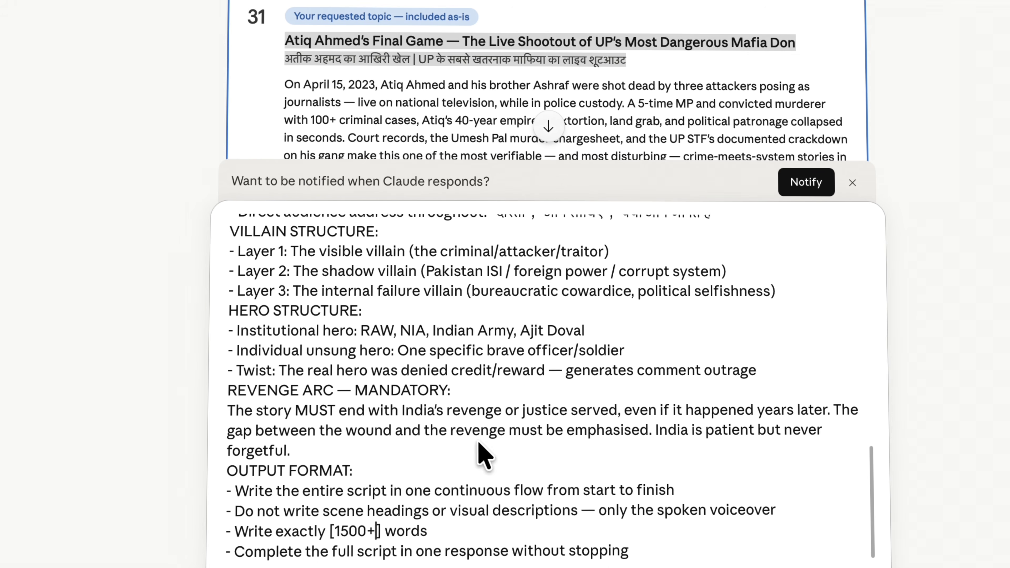
key("Return")
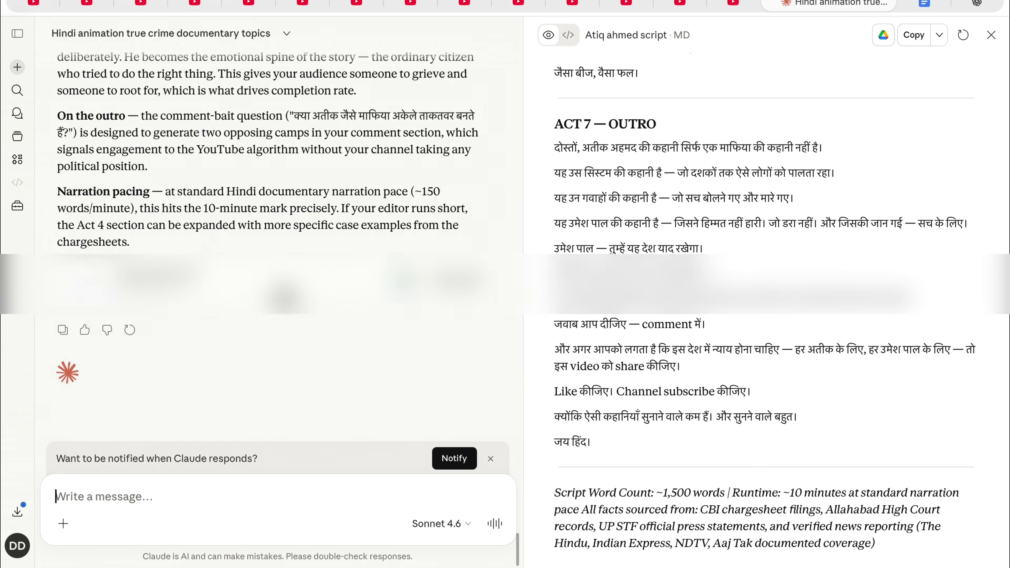
Step: Review the generated Hindi script from its opening act through the Act 7 outro and the closing source notes
scroll(706, 248, "up", 20)
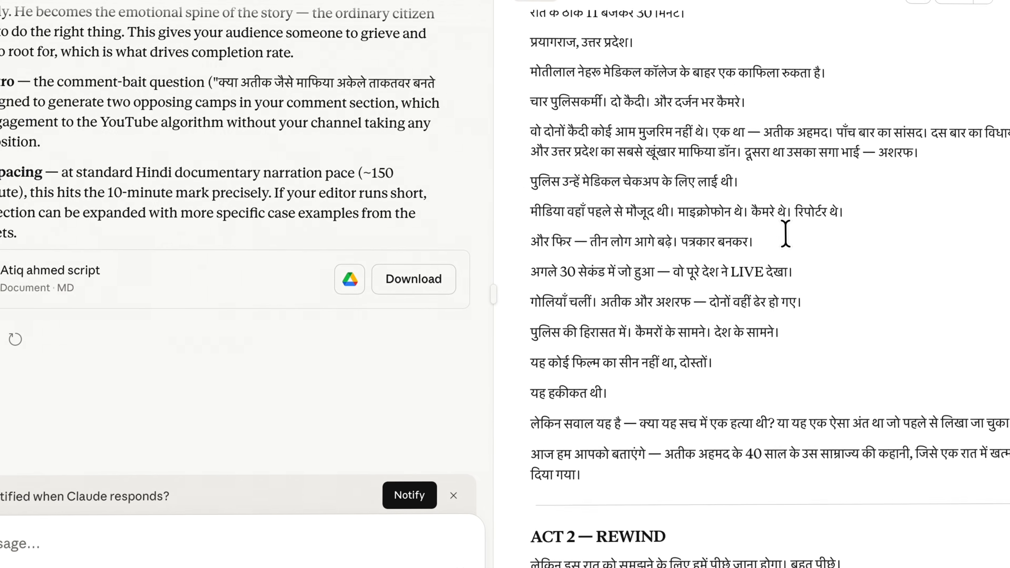
scroll(784, 288, "down", 20)
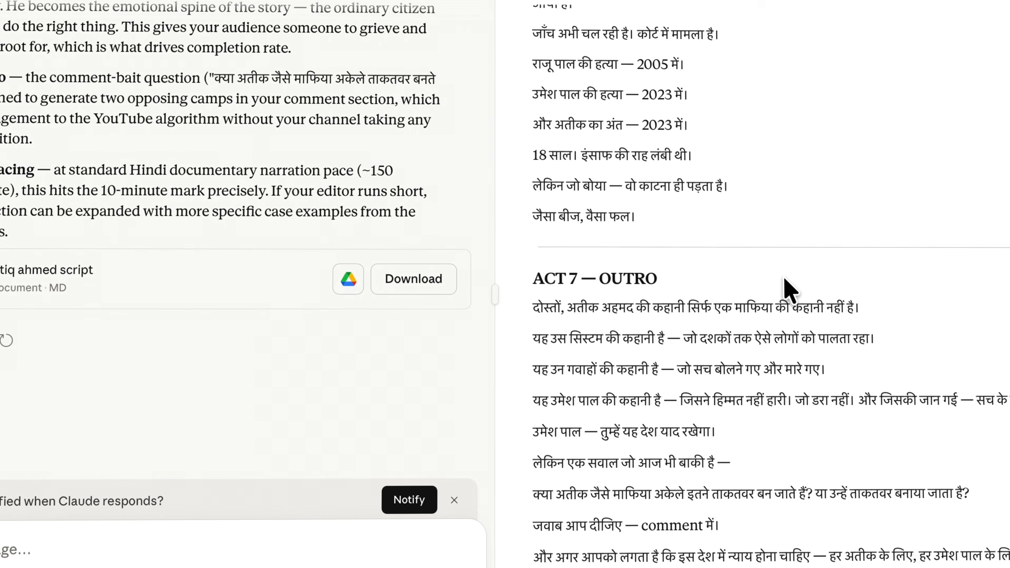
scroll(787, 290, "down", 5)
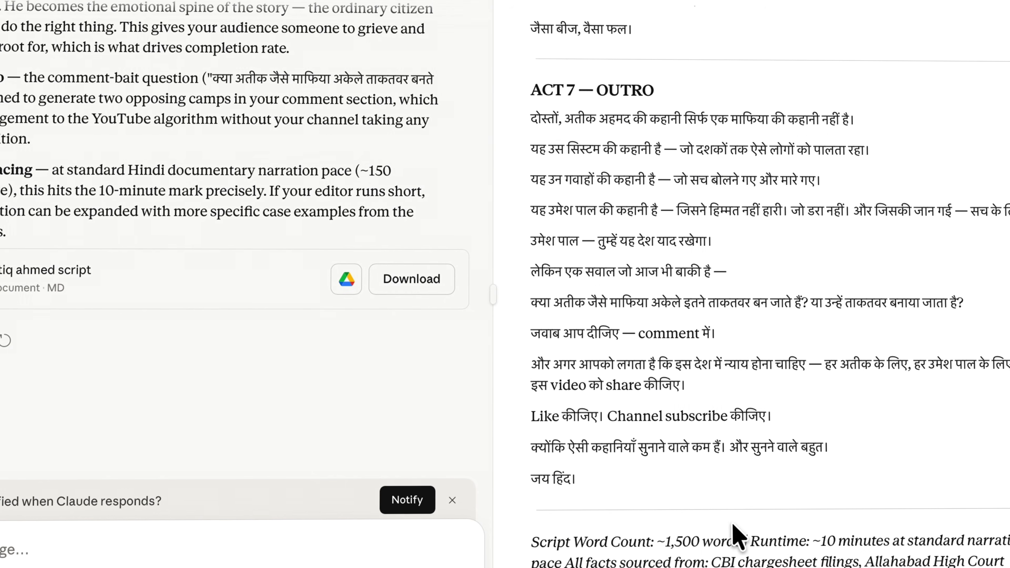
scroll(914, 314, "up", 20)
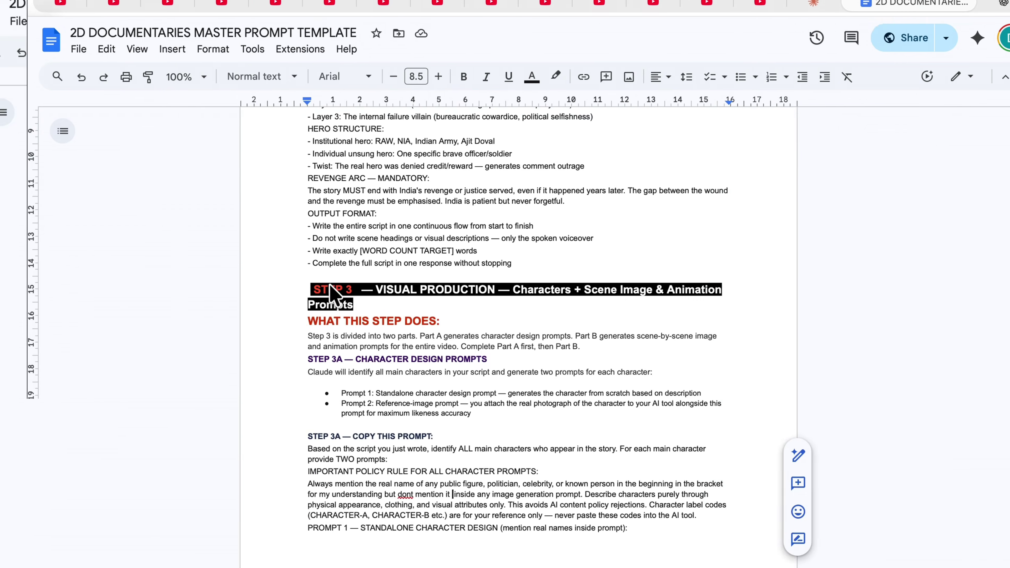
Step: In the template document, copy the full Step 3A character design prompt, ending with the visual code reference table instruction
scroll(478, 226, "down", 3)
scroll(547, 204, "down", 3)
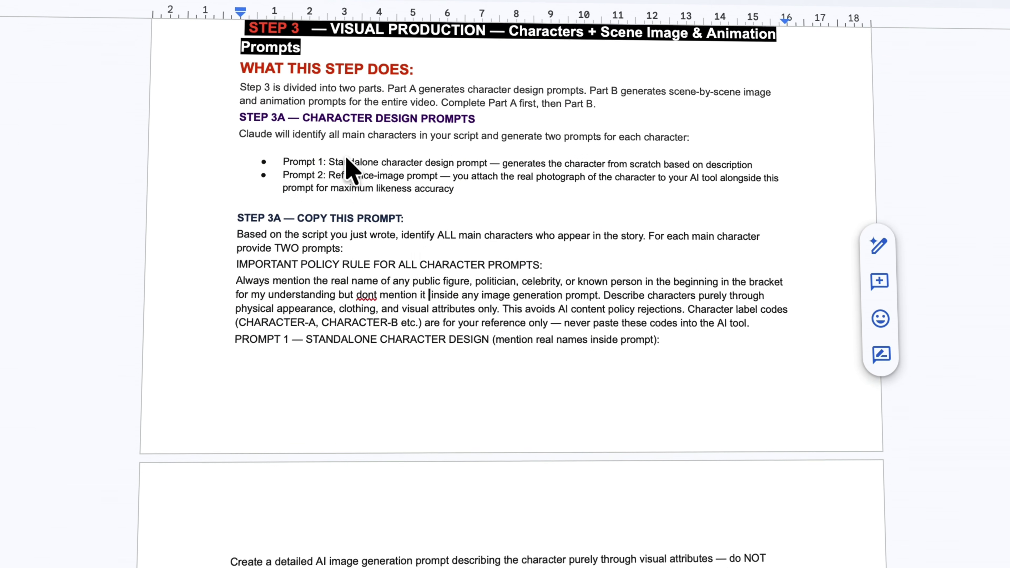
left_click_drag(230, 204, 661, 311)
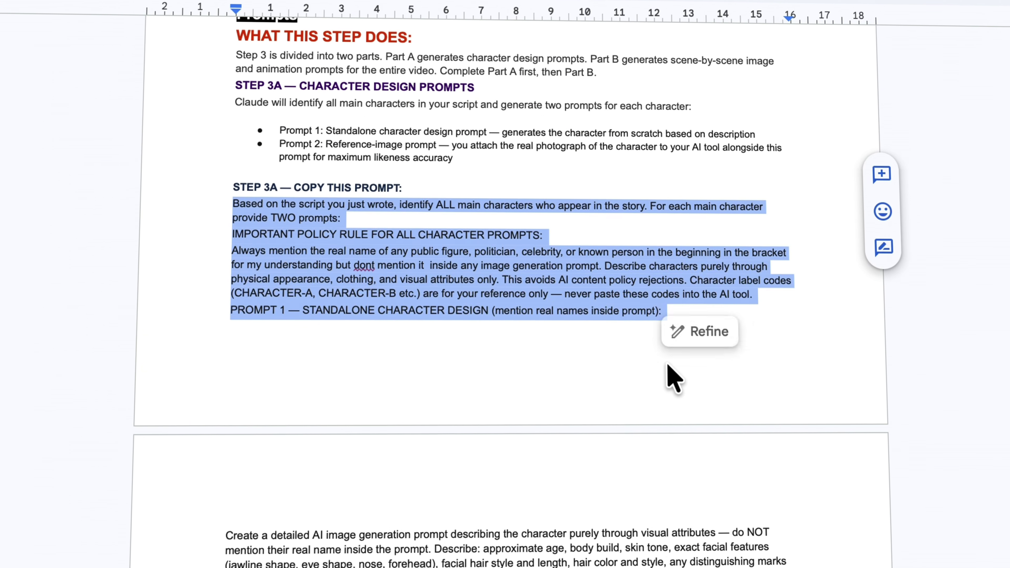
scroll(661, 318, "down", 10)
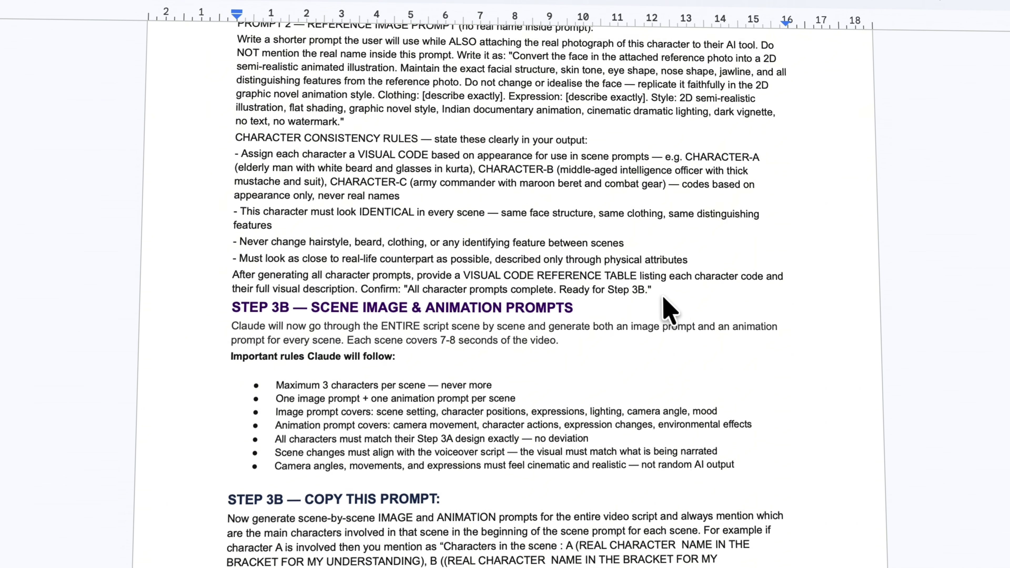
scroll(635, 247, "down", 2)
left_click(647, 223, "shift")
scroll(497, 256, "up", 10)
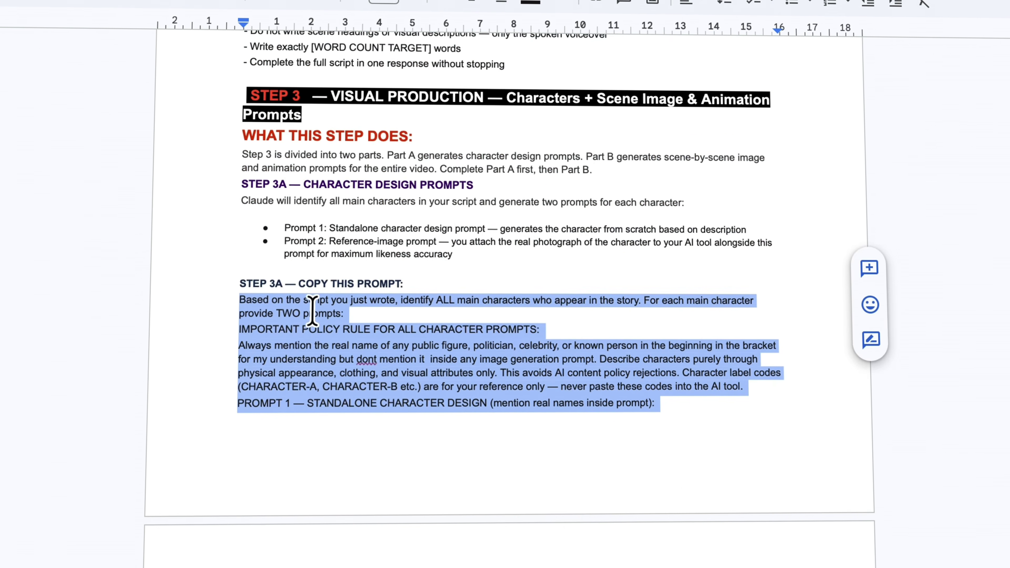
right_click(312, 310)
left_click(383, 148)
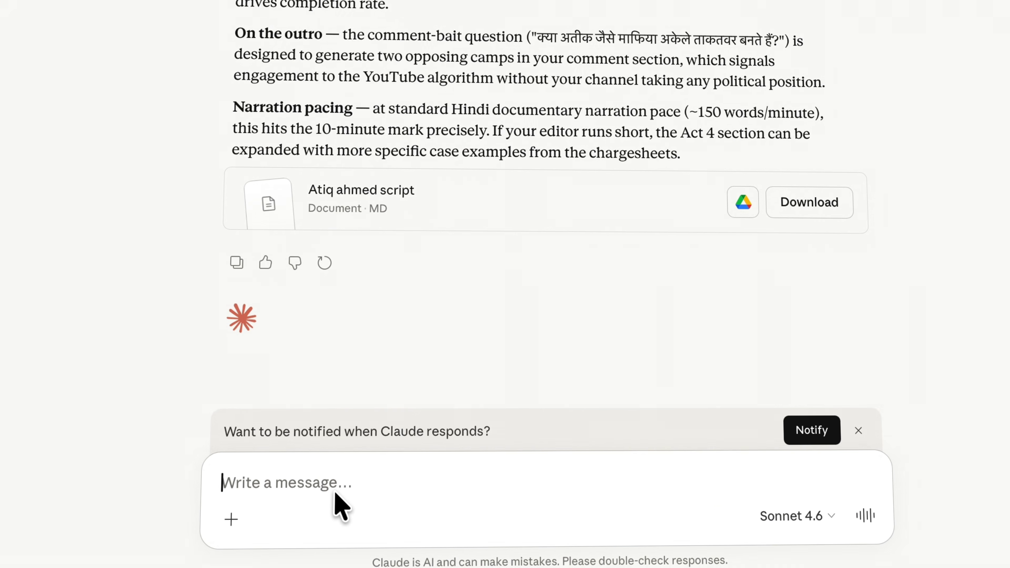
Step: Paste the Step 3A character design prompt into the Claude chat, check its text, and send it
key("ctrl+v")
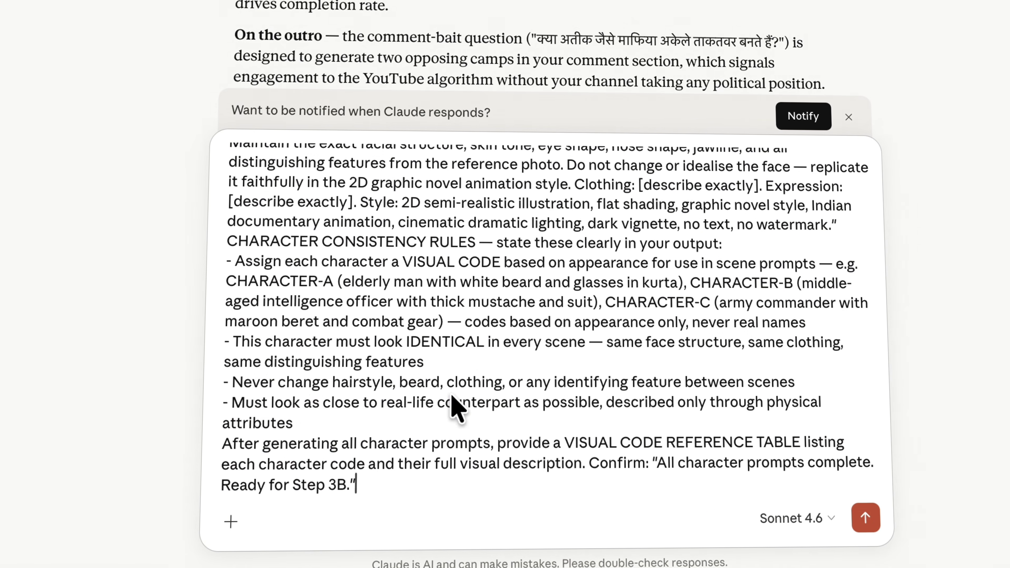
scroll(477, 361, "up", 10)
scroll(563, 350, "down", 4)
scroll(588, 398, "down", 5)
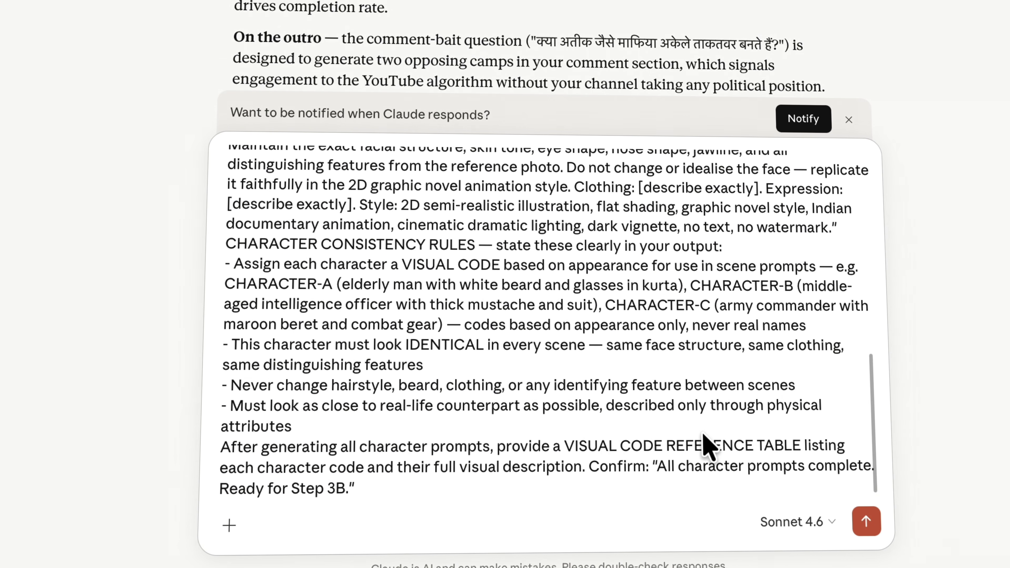
left_click(866, 520)
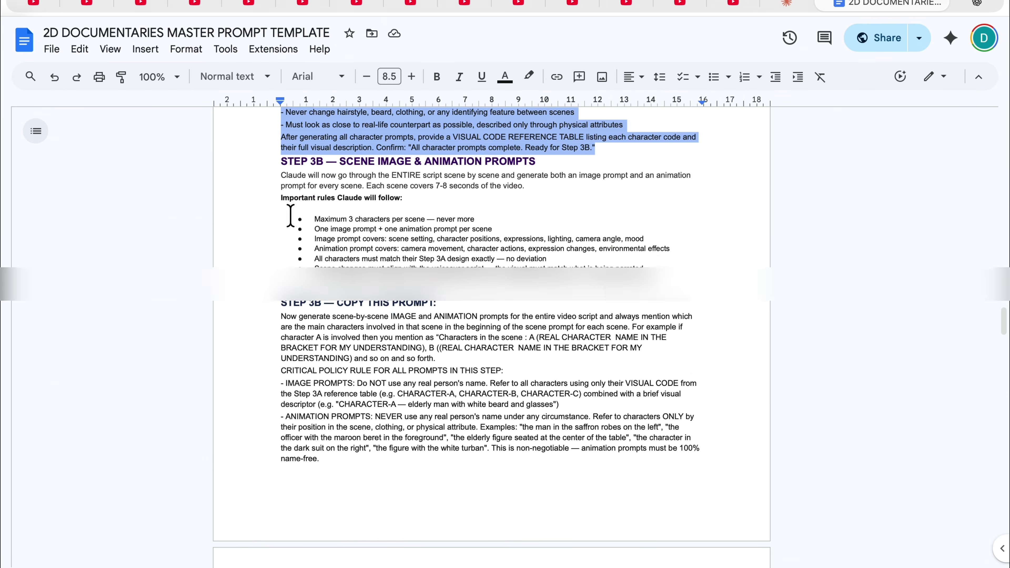
Step: In the template document, copy the full Step 3B scene image and animation prompt, including the scene and lighting rules
scroll(244, 159, "down", 1)
left_click_drag(244, 171, 659, 471)
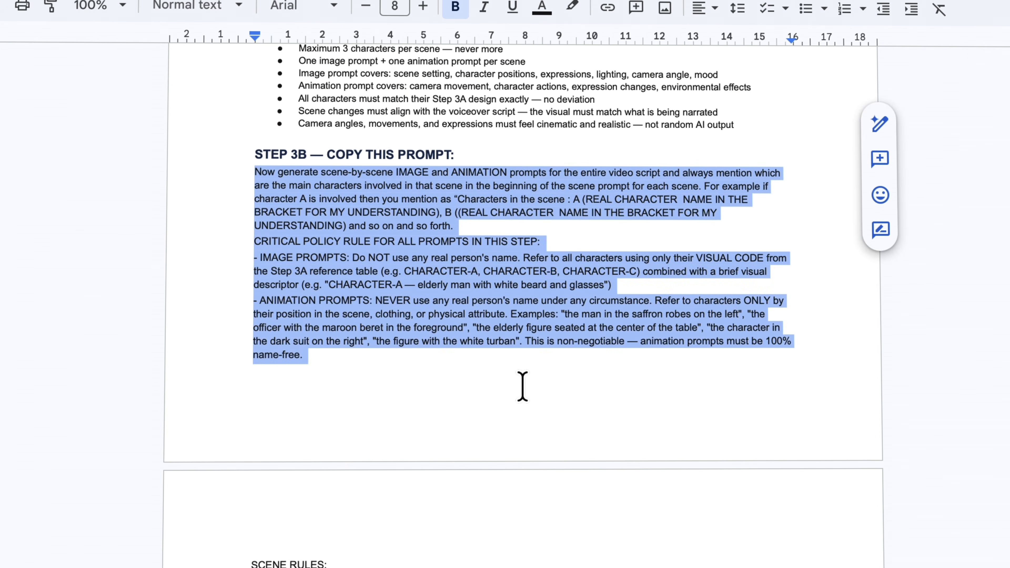
scroll(523, 383, "down", 10)
right_click(438, 374)
key("ctrl+c")
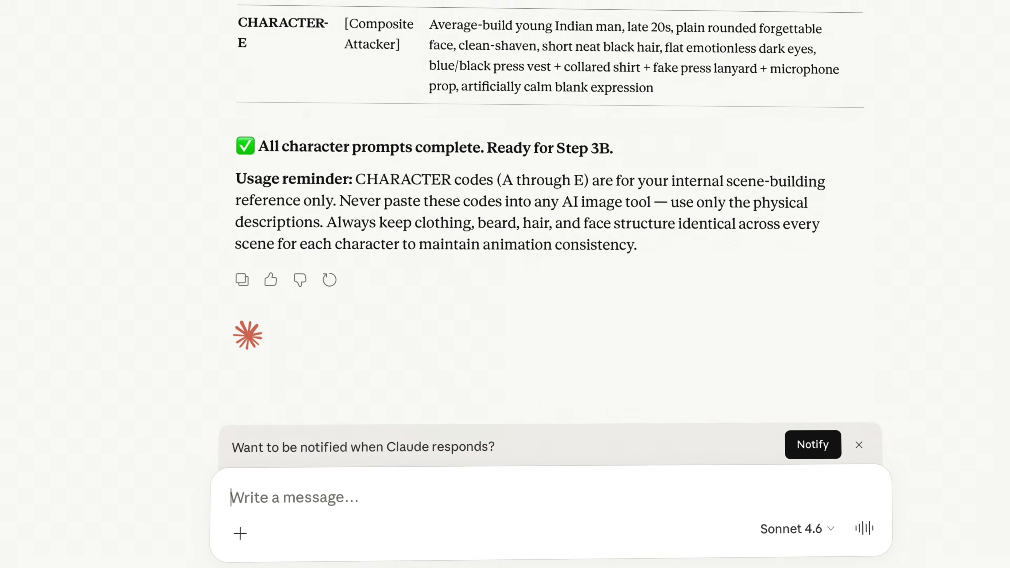
Step: Send the Step 3B scene image and animation prompt in the Claude chat and look through the generated scene prompts
key("ctrl+v")
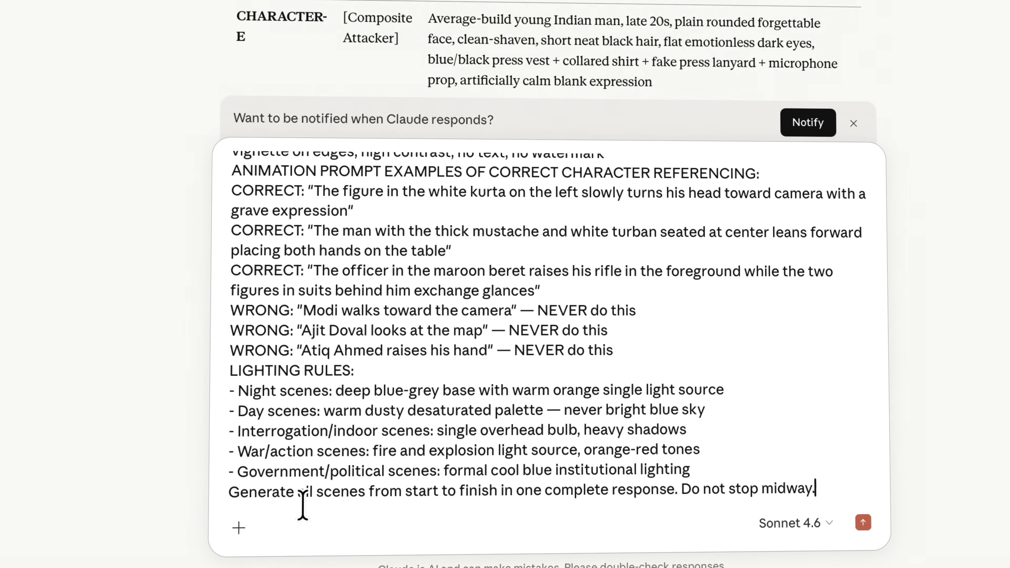
scroll(290, 445, "up", 10)
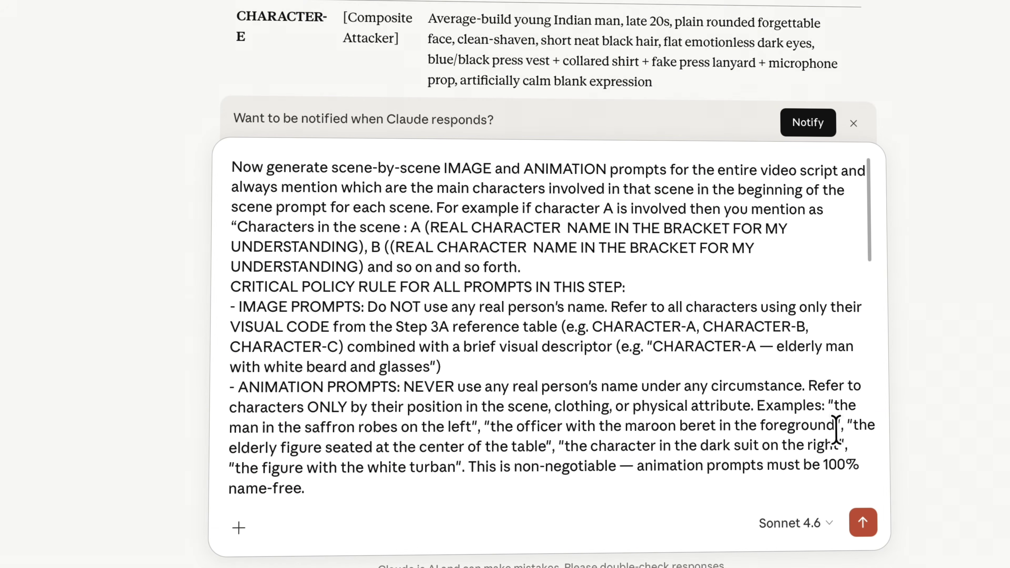
left_click(862, 522)
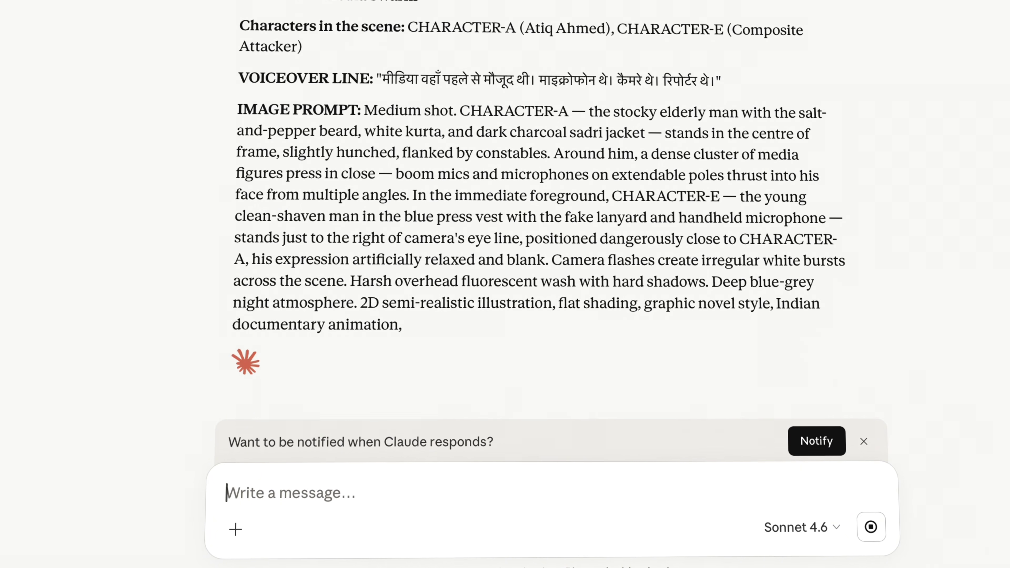
scroll(536, 218, "up", 10)
scroll(537, 239, "up", 10)
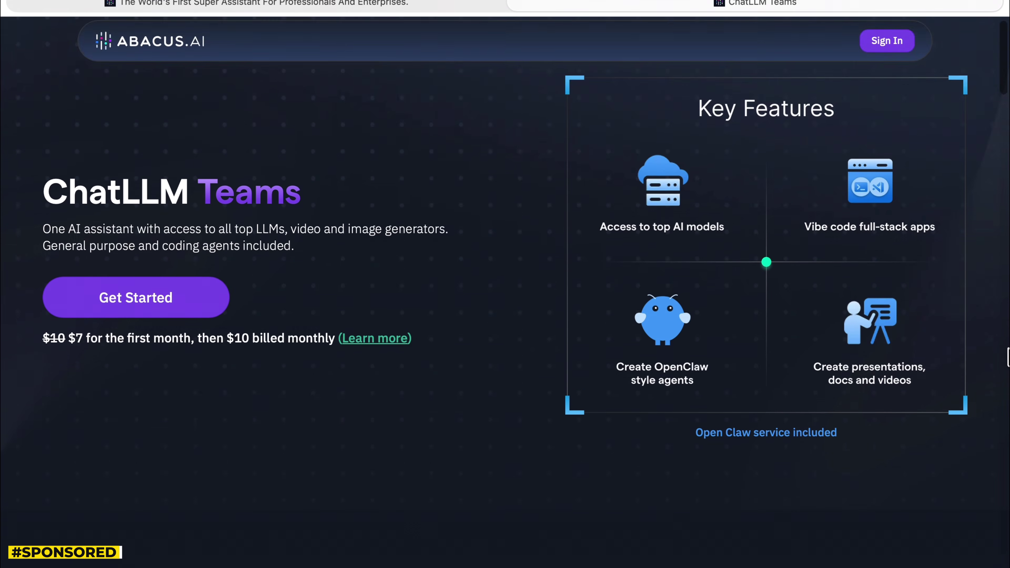
Step: Browse the ChatLLM Teams landing page on Abacus.AI to examine its key features and pricing
scroll(505, 283, "down", 8)
scroll(505, 284, "down", 8)
scroll(505, 284, "down", 15)
scroll(504, 284, "up", 15)
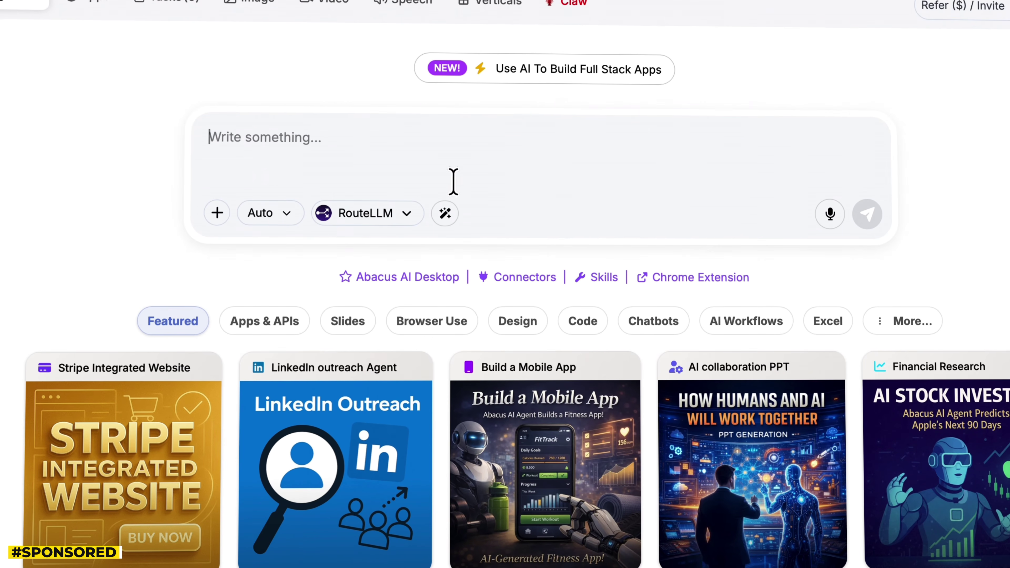
Step: In ChatLLM, generate an image with RouteLLM from the pasted bioluminescent alien jungle planet prompt, looking through the available models before sending
left_click(408, 215)
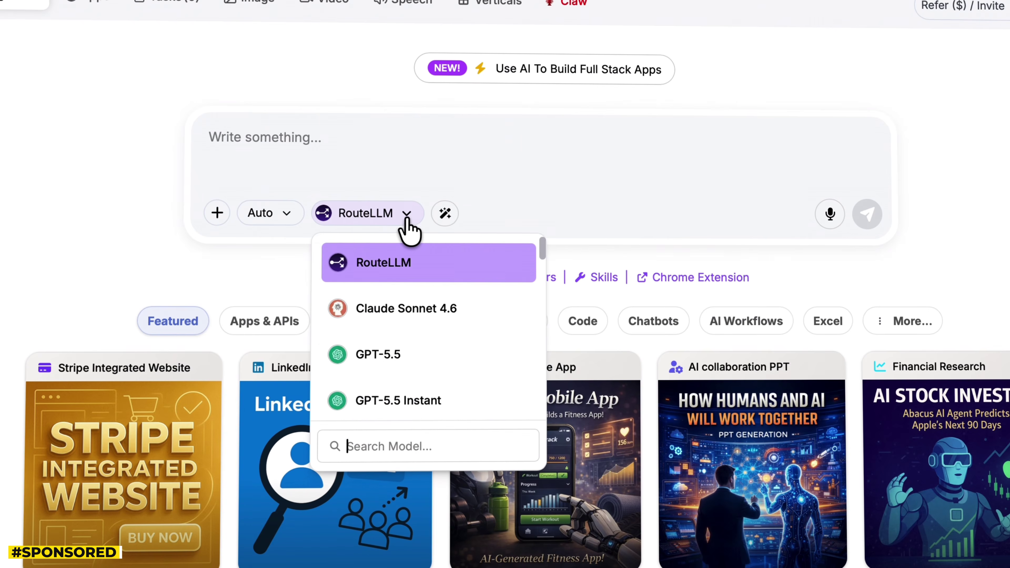
scroll(421, 361, "down", 2)
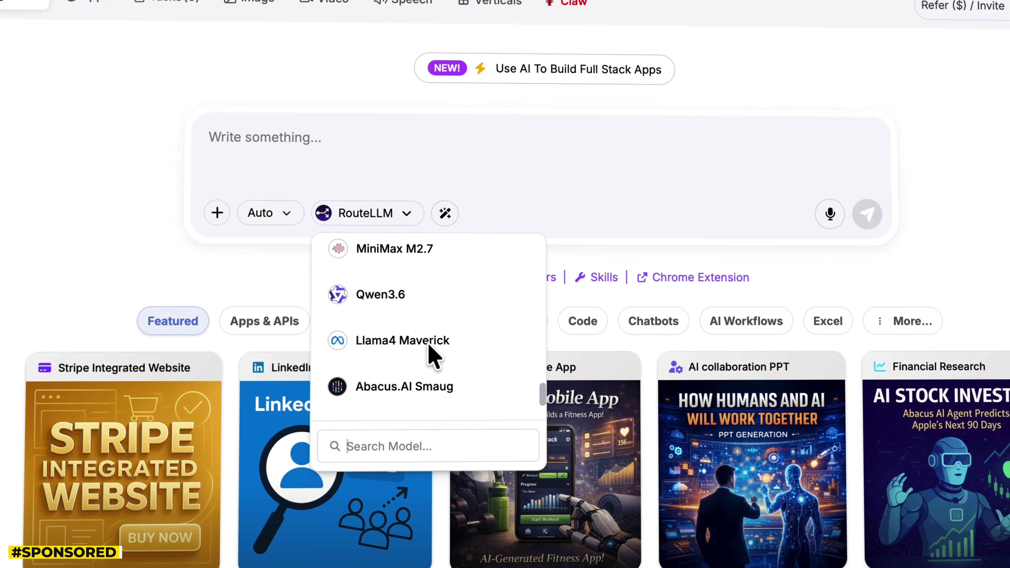
left_click(385, 224)
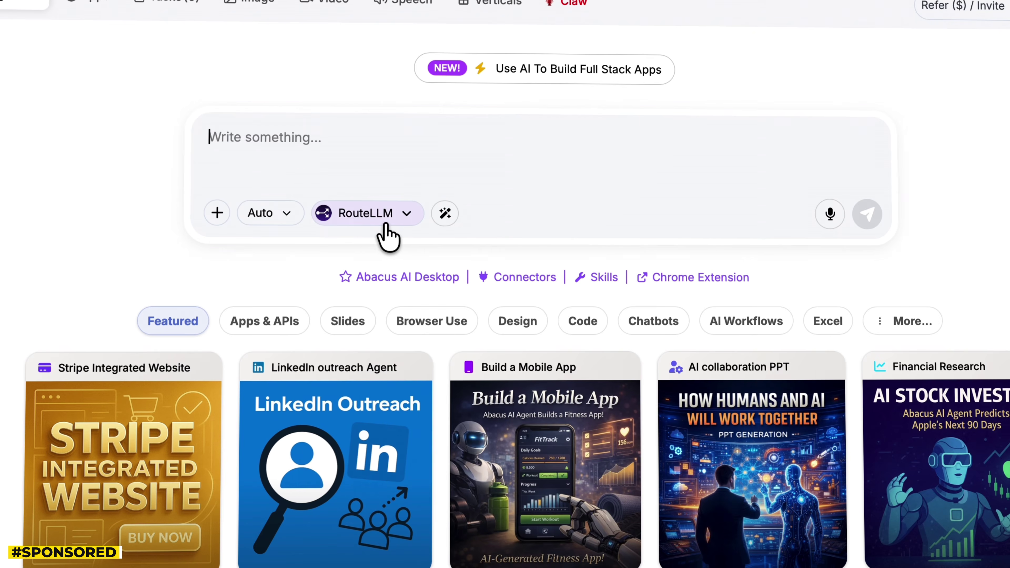
key("ctrl+v")
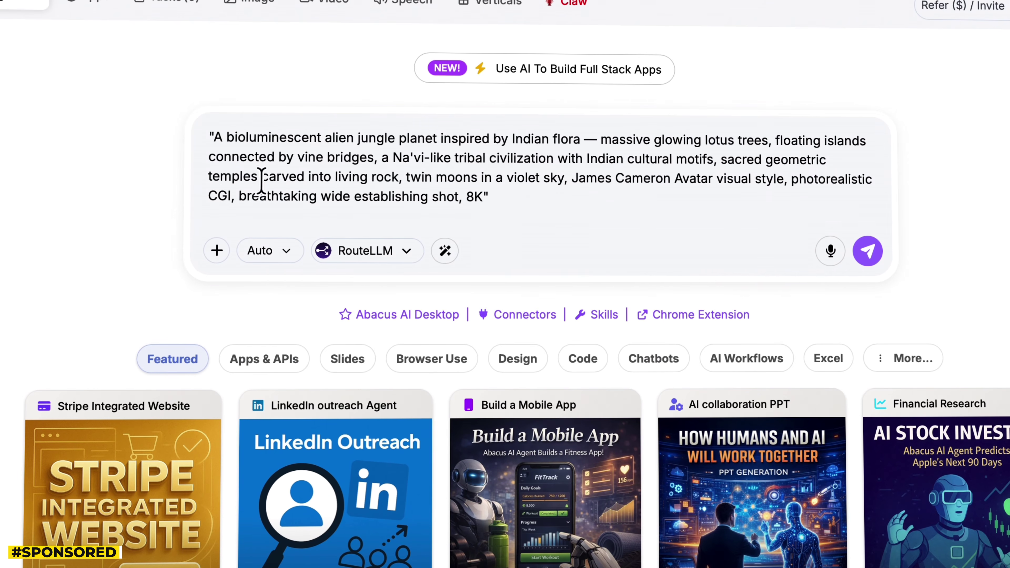
left_click(401, 255)
scroll(457, 398, "down", 10)
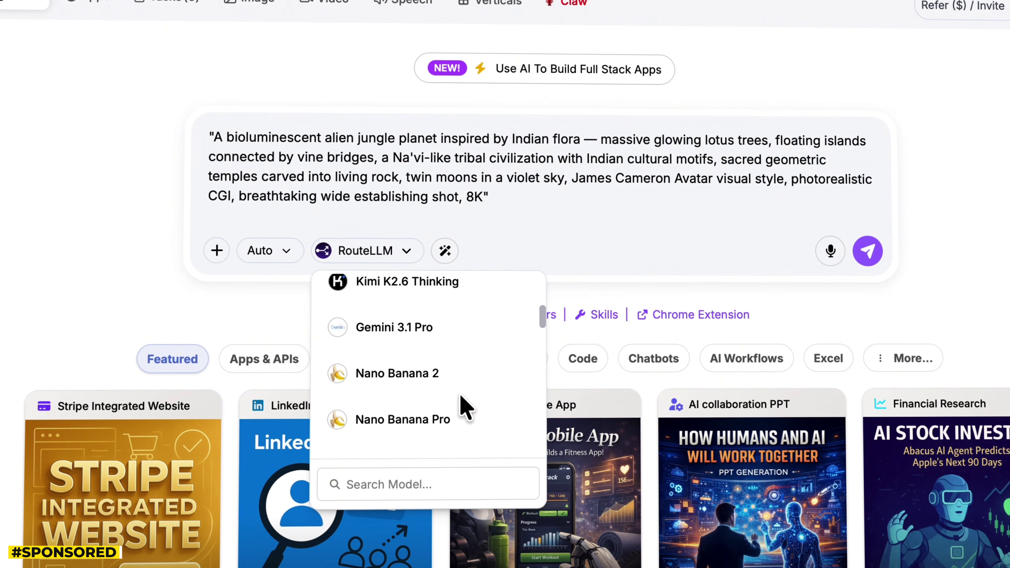
scroll(453, 400, "down", 3)
scroll(451, 358, "up", 15)
left_click(379, 253)
left_click(867, 251)
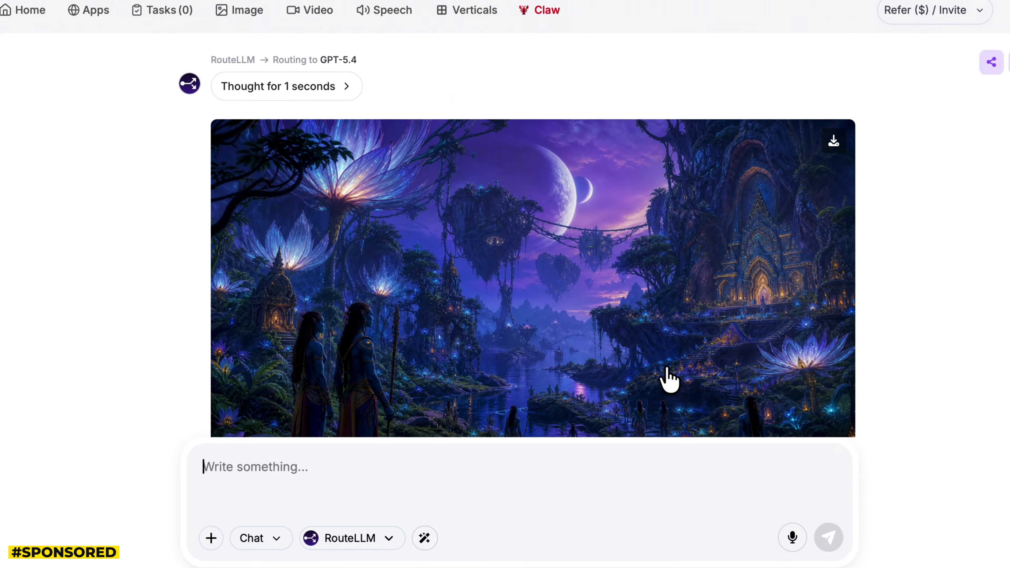
left_click(668, 380)
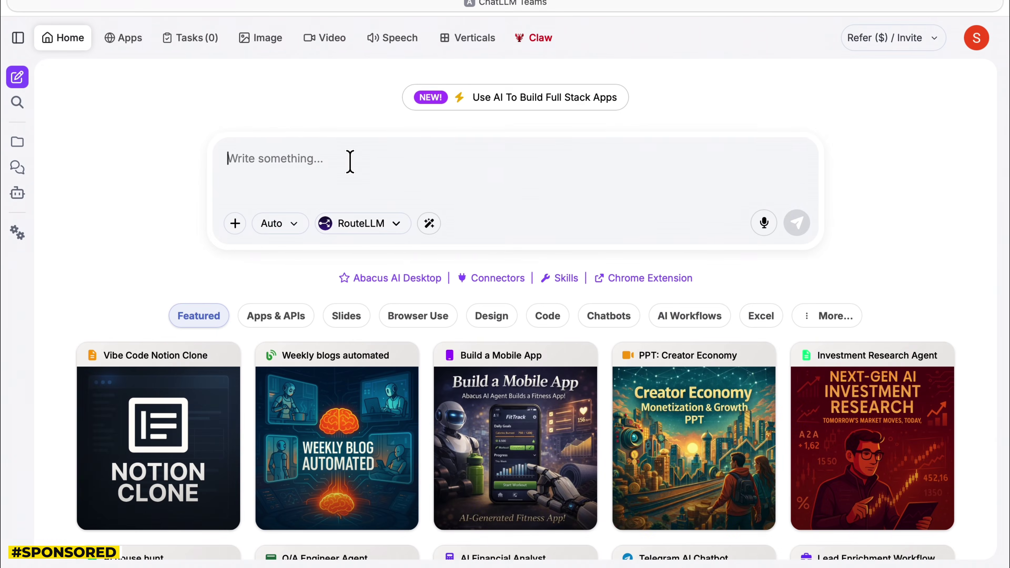
Step: Paste the 8-second banyan tree timelapse video prompt into a new chat, check the model list, and send it with RouteLLM
key("super+v")
left_click(277, 213)
left_click(396, 212)
scroll(427, 346, "down", 5)
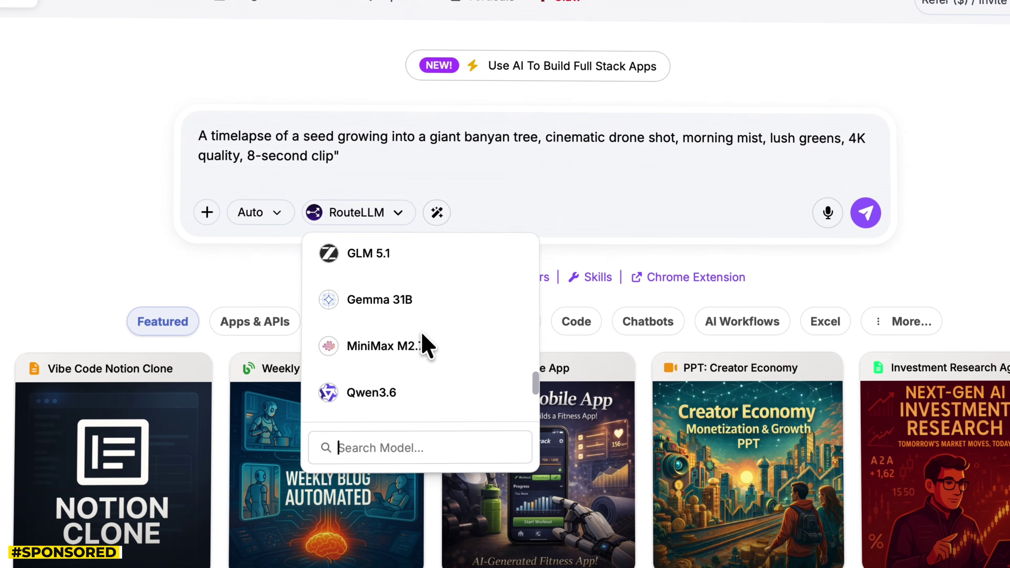
scroll(433, 326, "up", 5)
left_click(462, 255)
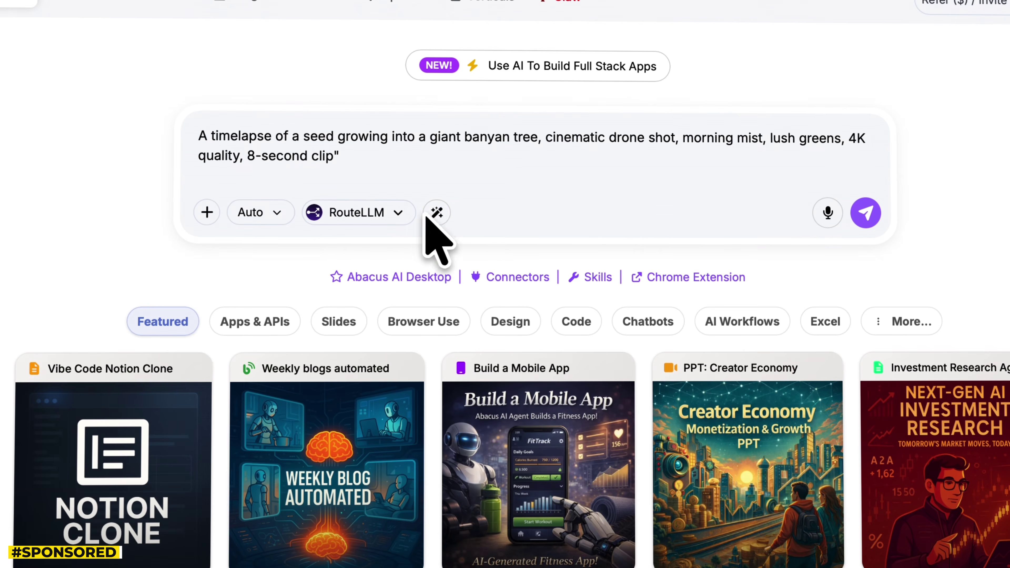
left_click(865, 213)
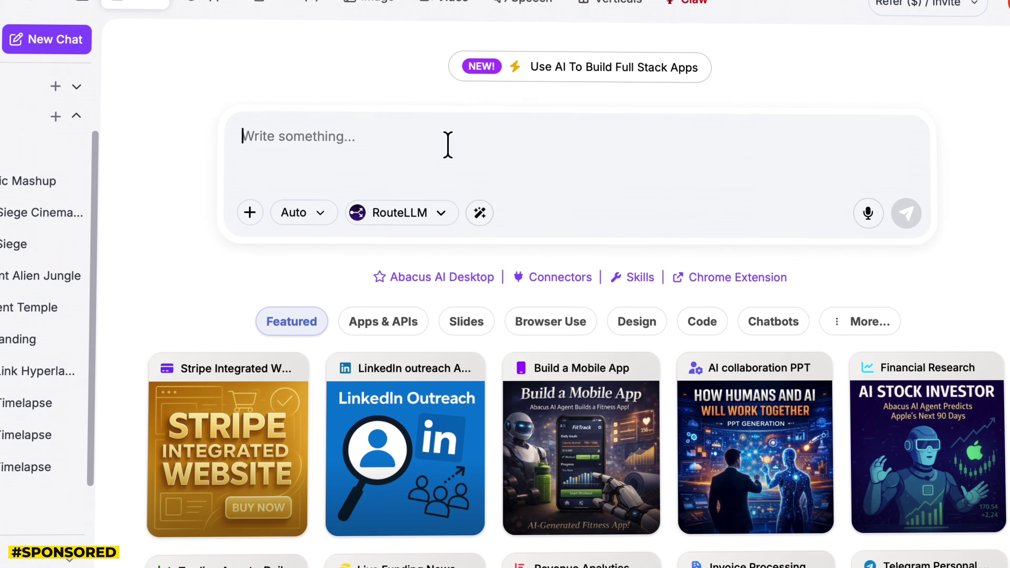
Step: Request a fully researched 14-slide investor pitch presentation on the Rise of Humanoid Robots, using the pasted prompt with RouteLLM
key("super+v")
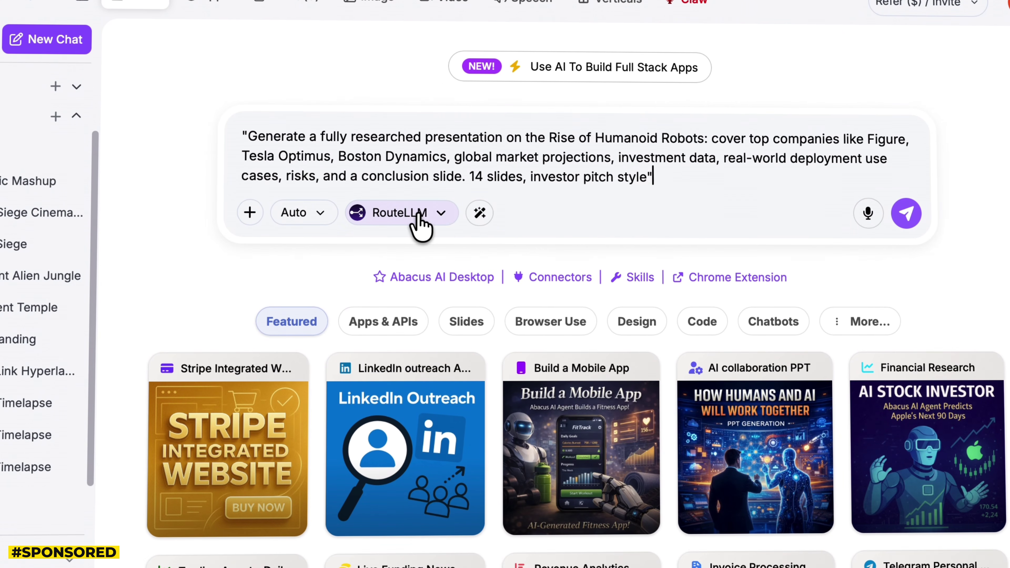
left_click(905, 212)
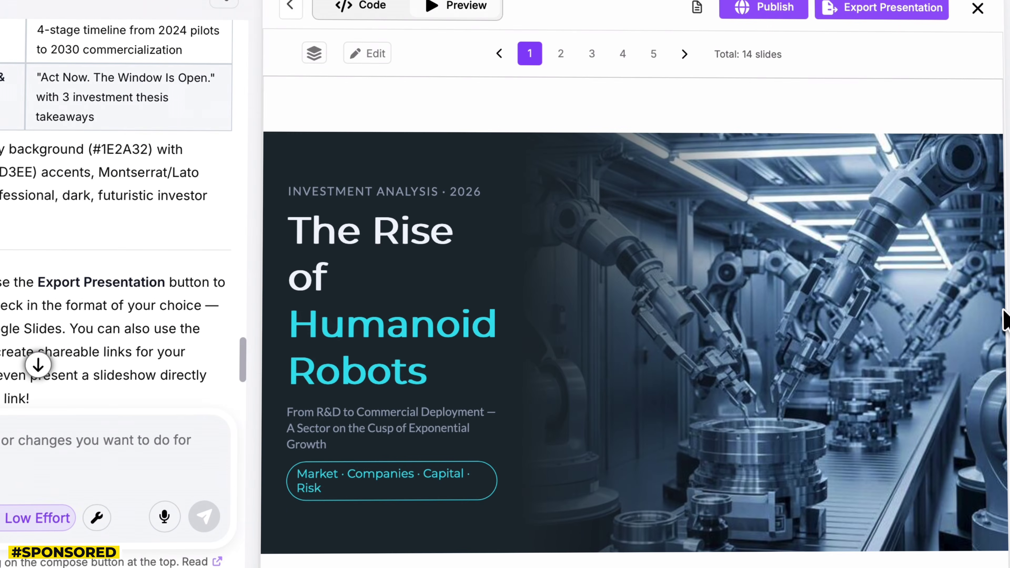
Step: Page forward and back through the generated Rise of Humanoid Robots presentation to examine its slides
key("Right")
key("Right")
key("Right")
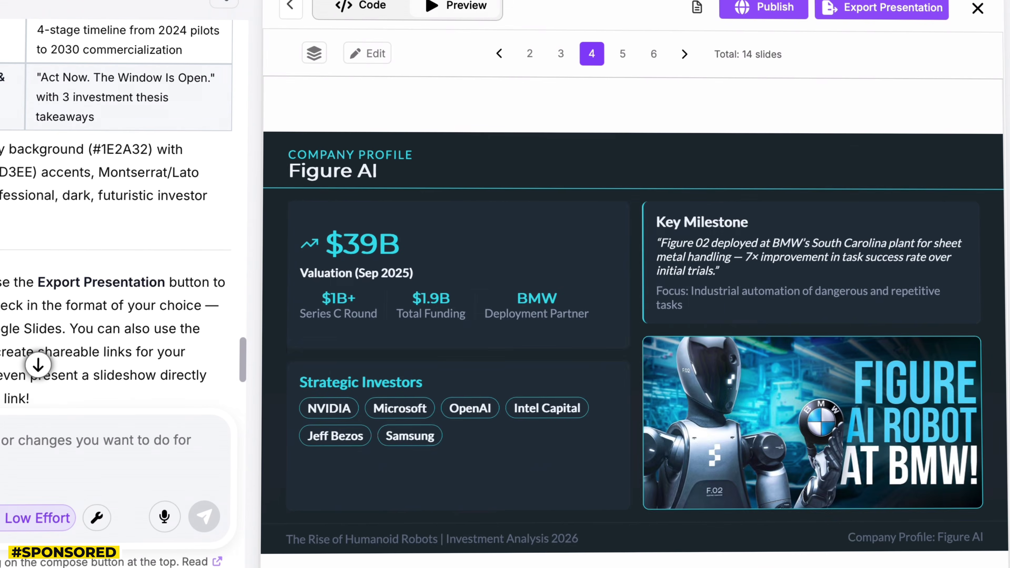
key("Right")
key("Right")
key("Right")
key("Right")
key("Right")
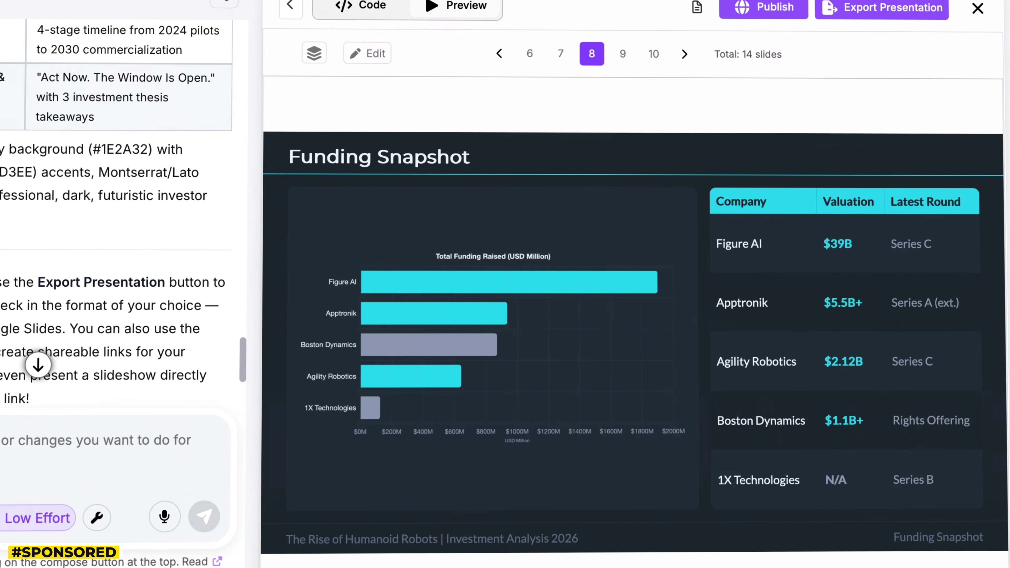
key("Right")
key("Right")
key("Right")
key("Right")
key("Right")
key("Left")
key("Left")
key("Left")
key("Left")
key("Left")
key("Left")
key("Left")
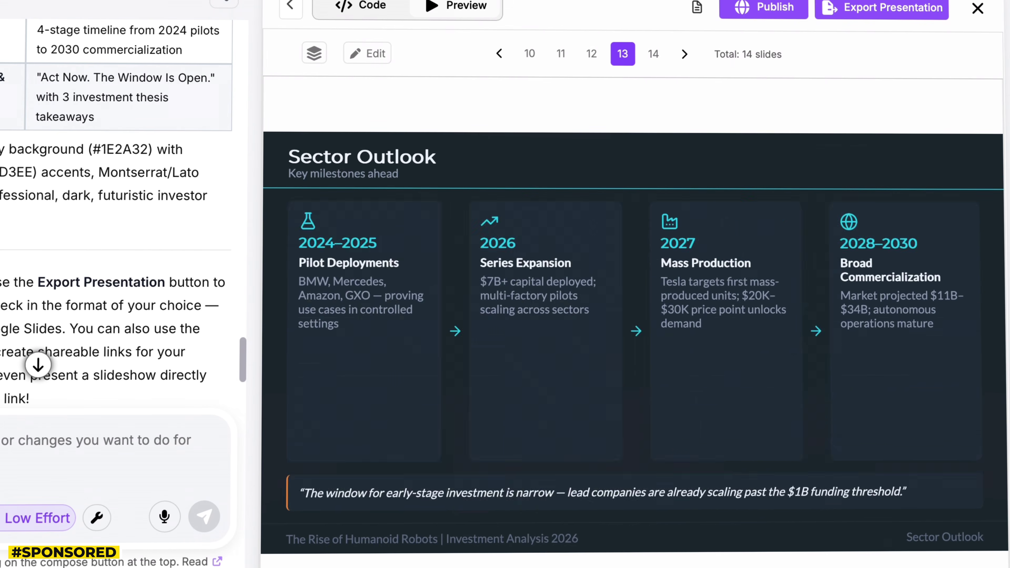
key("Left")
key("Left")
key("Left")
key("Left")
key("Left")
key("Left")
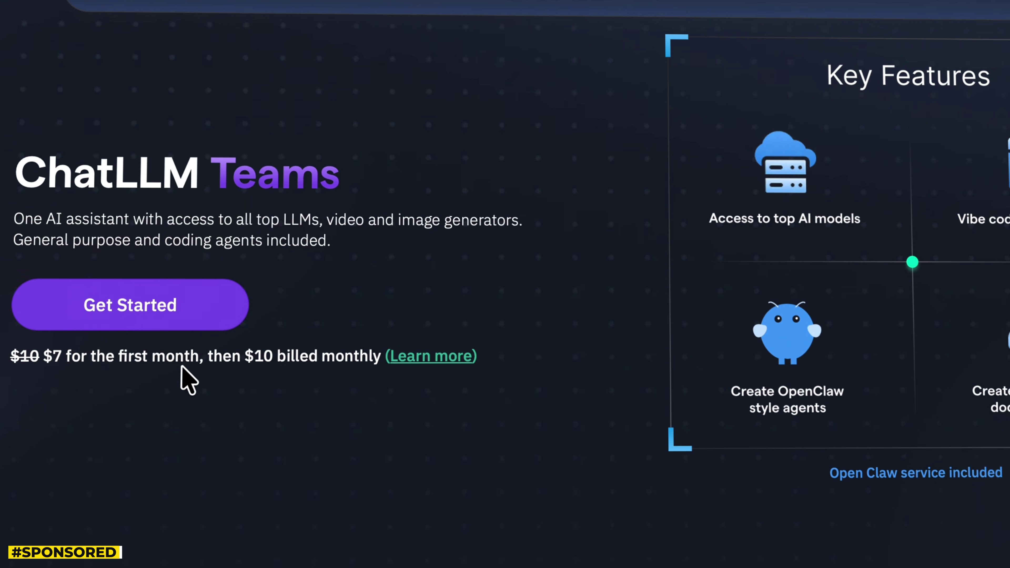
Step: Examine the ChatLLM Teams pricing and page through the feature showcase carousel on the Abacus.AI landing page
scroll(276, 374, "down", 5)
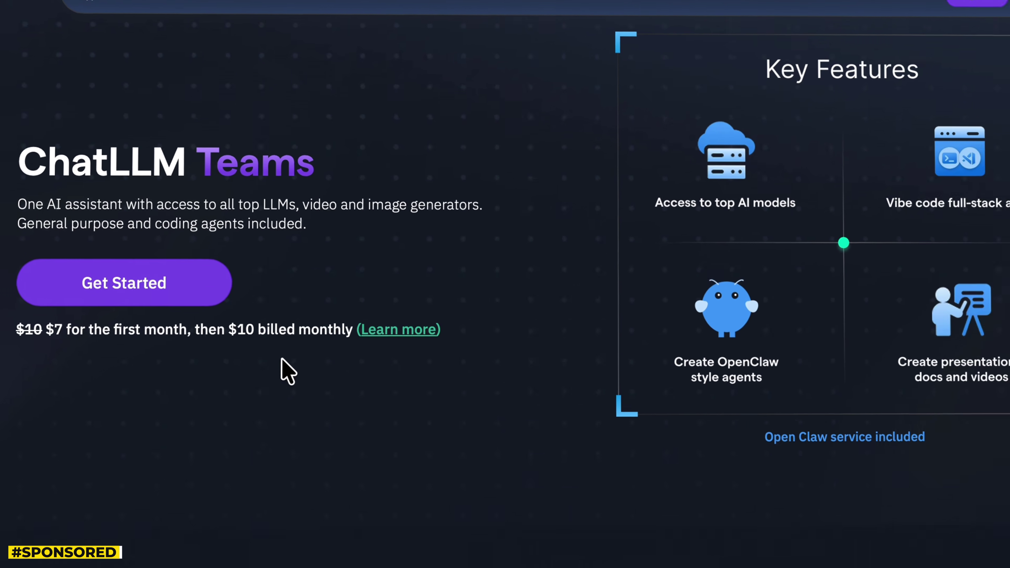
scroll(256, 366, "down", 10)
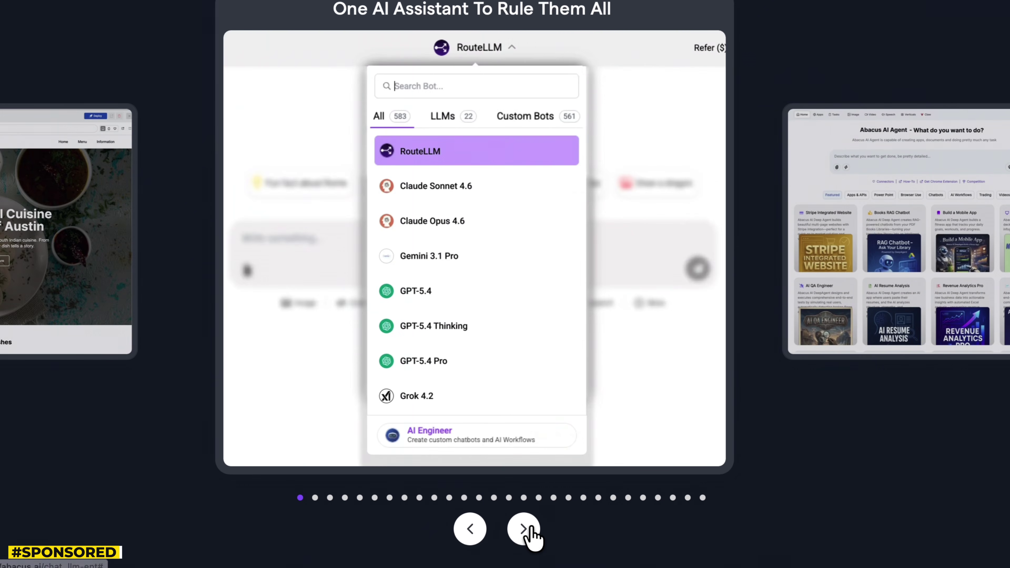
left_click(523, 529)
left_click(523, 529)
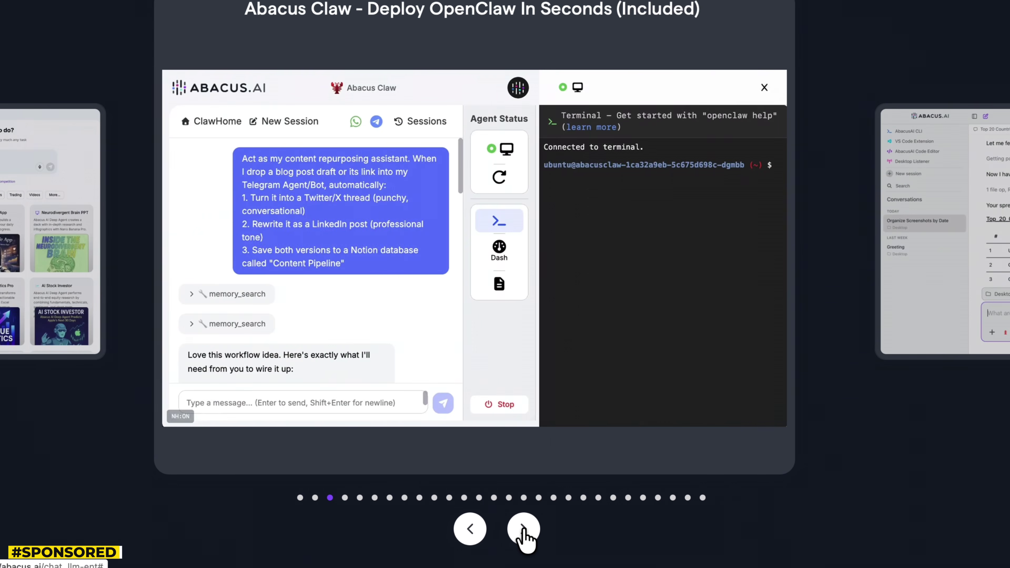
left_click(523, 529)
left_click(523, 529)
left_click(523, 529)
left_click(524, 529)
scroll(523, 529, "down", 5)
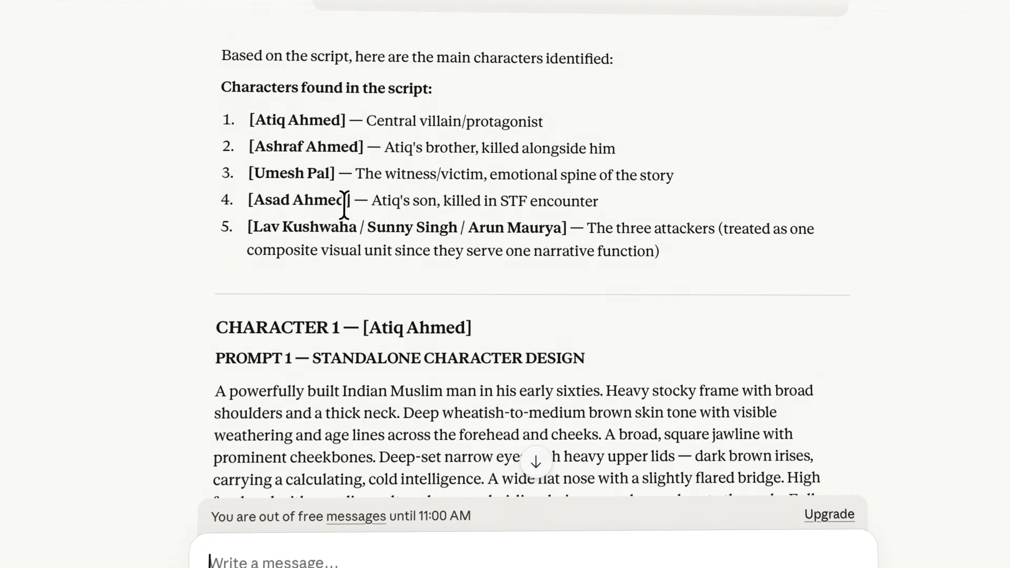
Step: In the Claude chat, review the generated character prompts and copy Character 1's Prompt 2, the reference image prompt
scroll(355, 246, "down", 6)
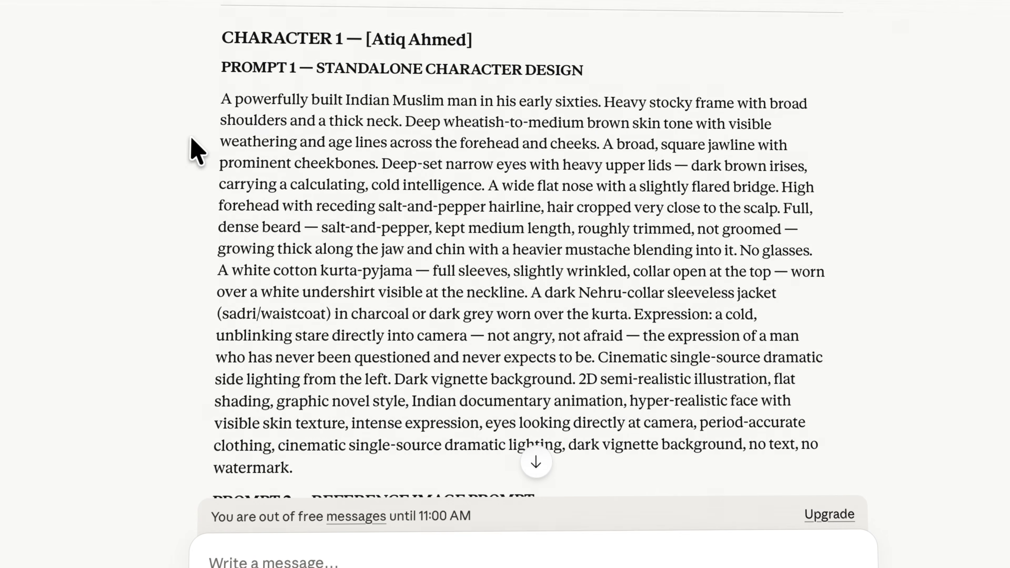
scroll(331, 175, "down", 1)
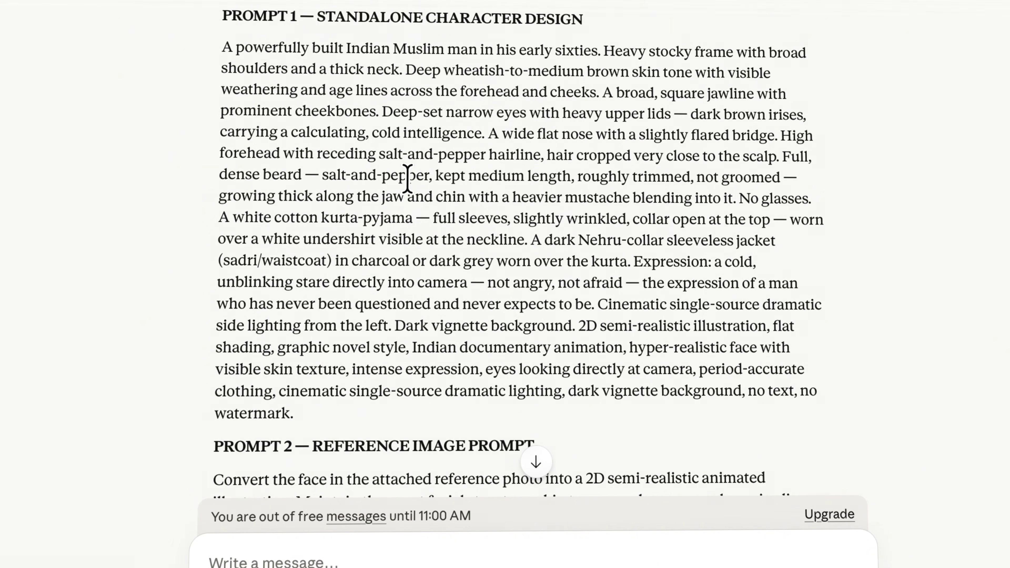
scroll(387, 179, "up", 2)
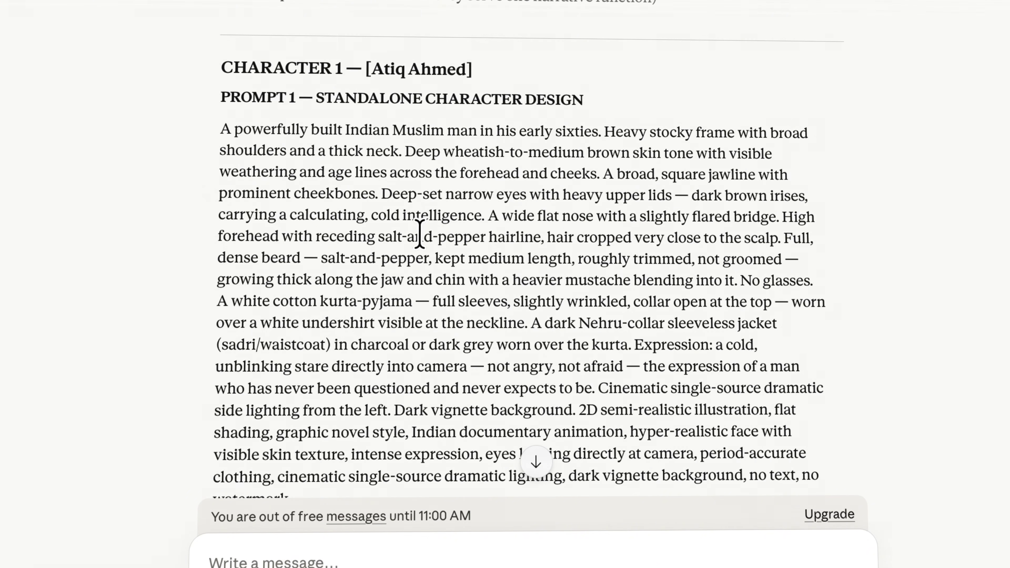
scroll(420, 234, "down", 2)
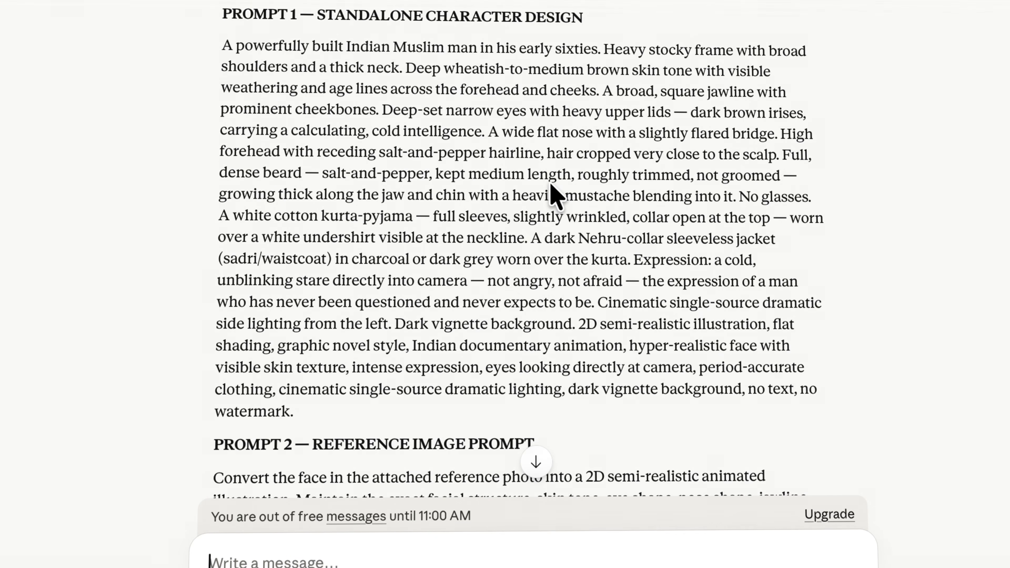
scroll(554, 193, "down", 5)
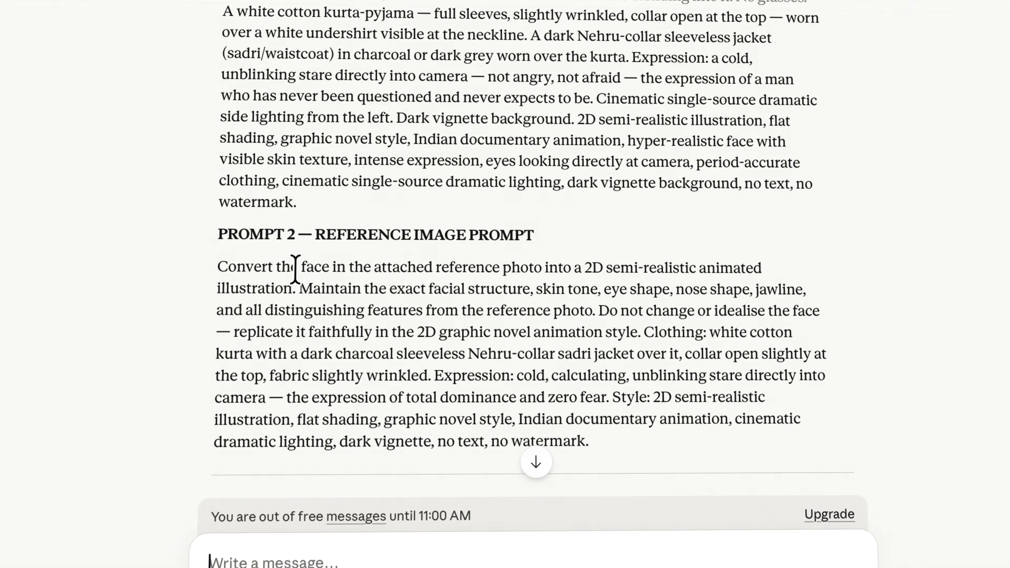
scroll(495, 283, "down", 1)
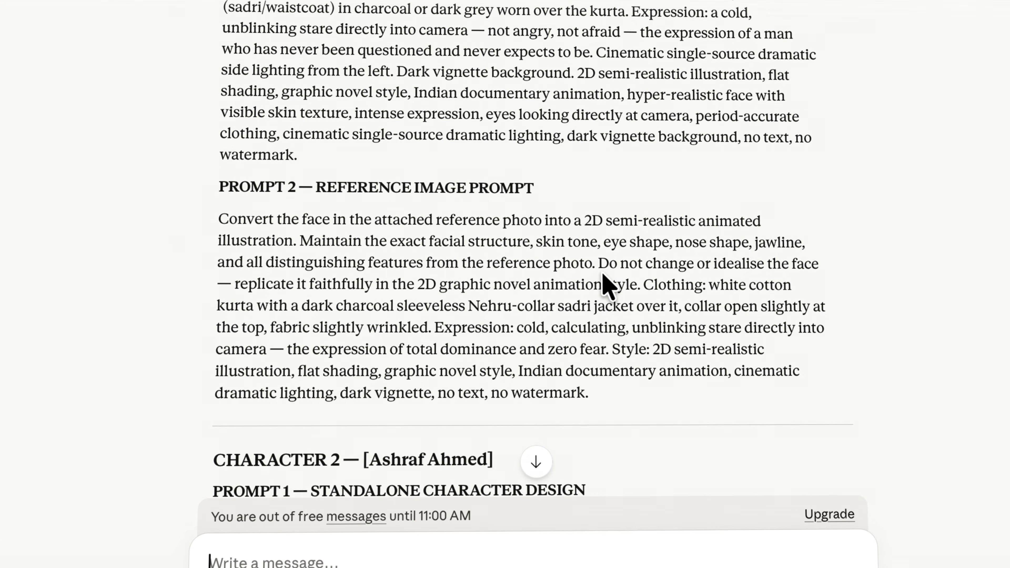
left_click_drag(219, 217, 598, 399)
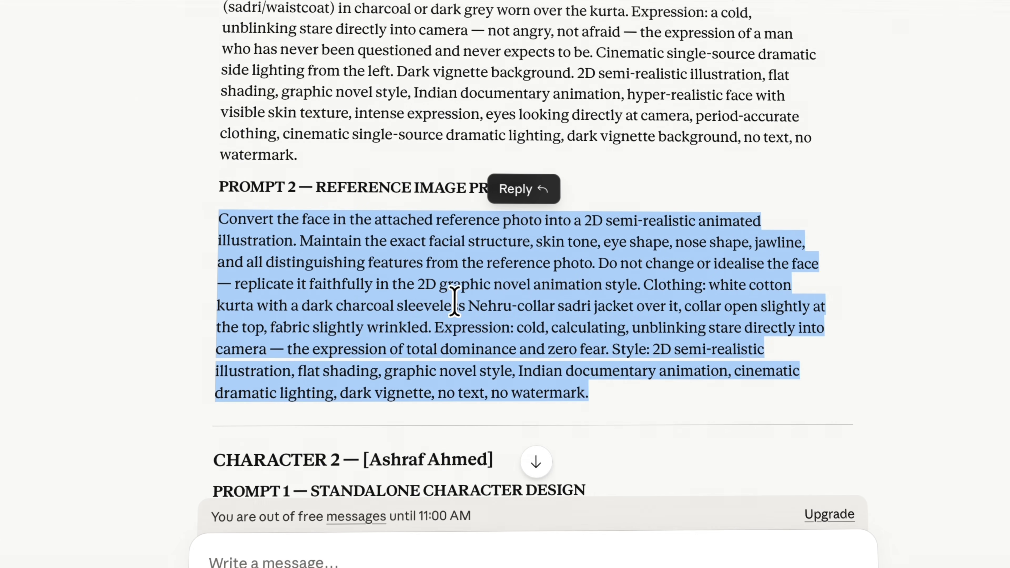
right_click(424, 280)
left_click(427, 364)
scroll(351, 280, "up", 2)
scroll(351, 280, "up", 10)
scroll(436, 240, "down", 15)
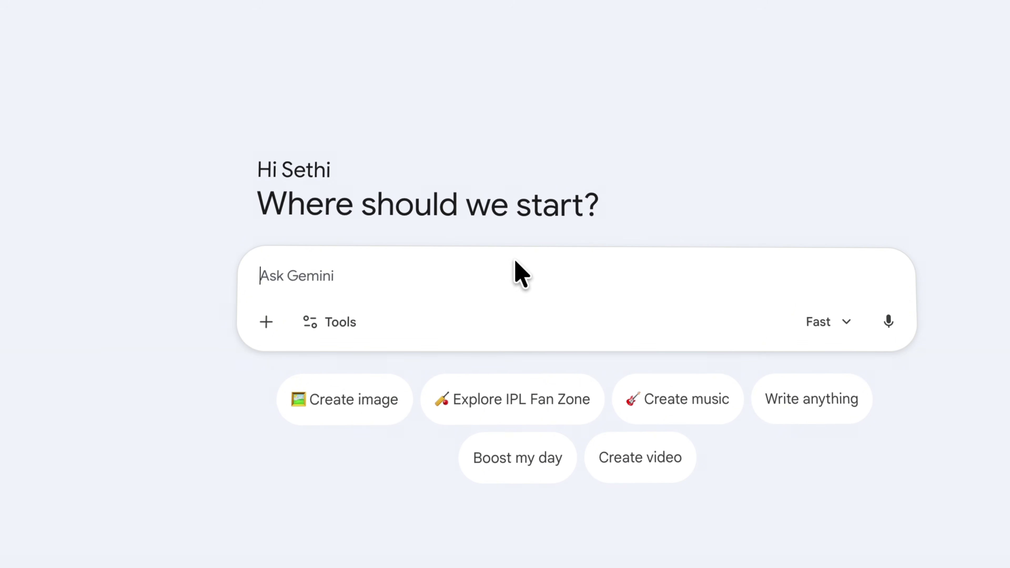
Step: Paste the copied reference image prompt into a new Gemini chat and check its text from the beginning
left_click(265, 322)
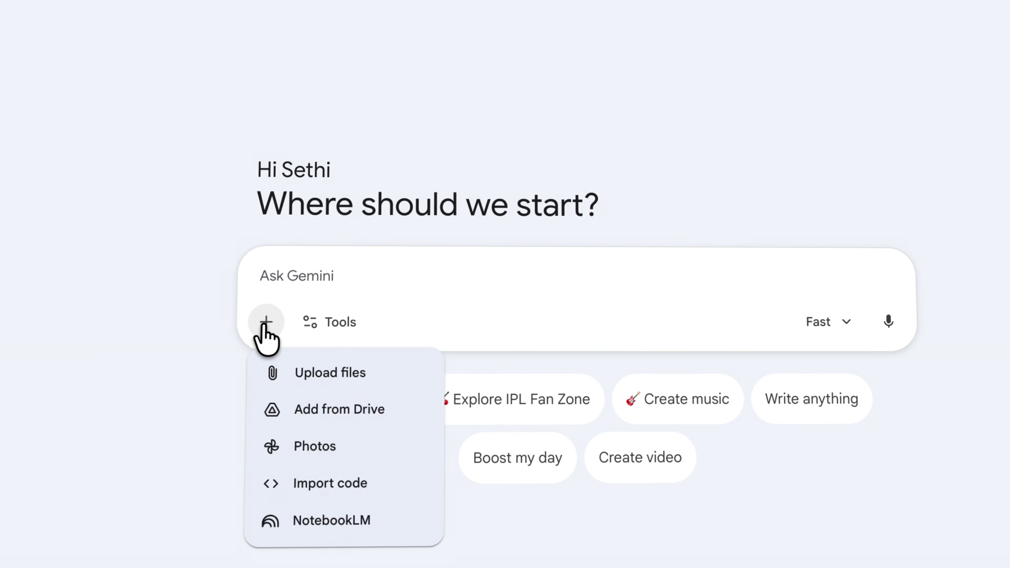
left_click(323, 275)
key("ctrl+v")
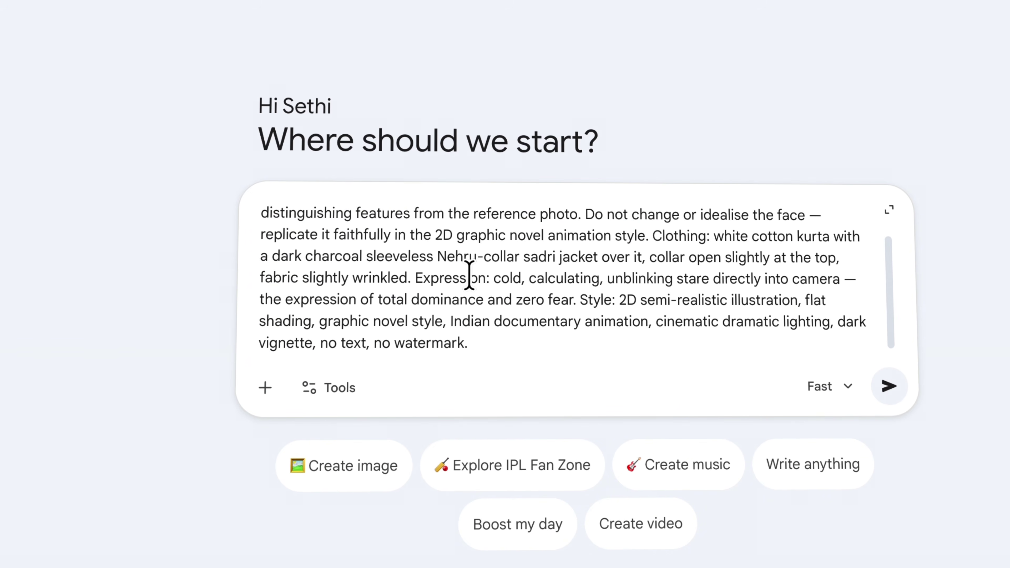
scroll(469, 275, "up", 2)
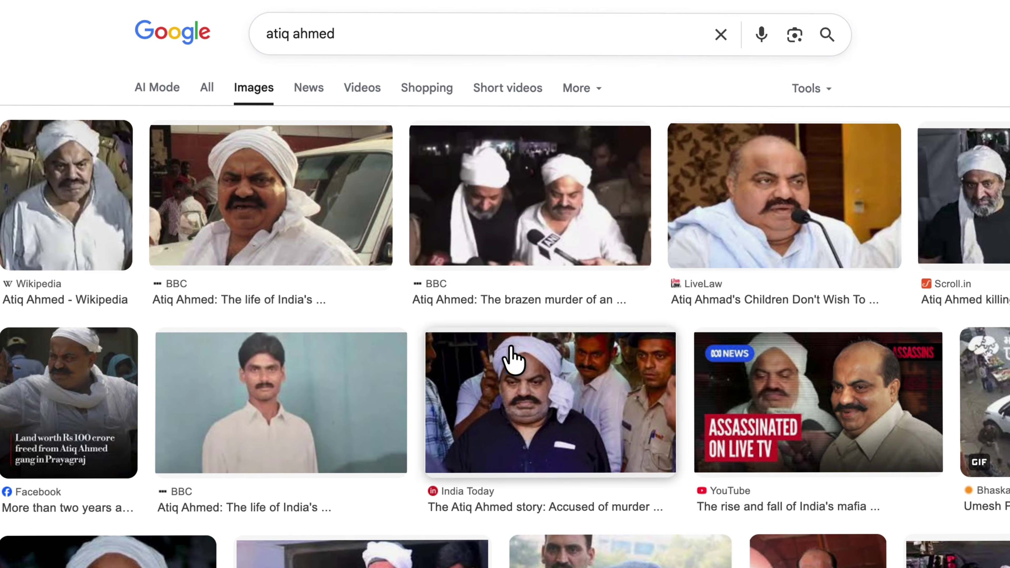
Step: Browse Google Images results for reference photos of the real people who appear as characters in the script
scroll(513, 360, "down", 5)
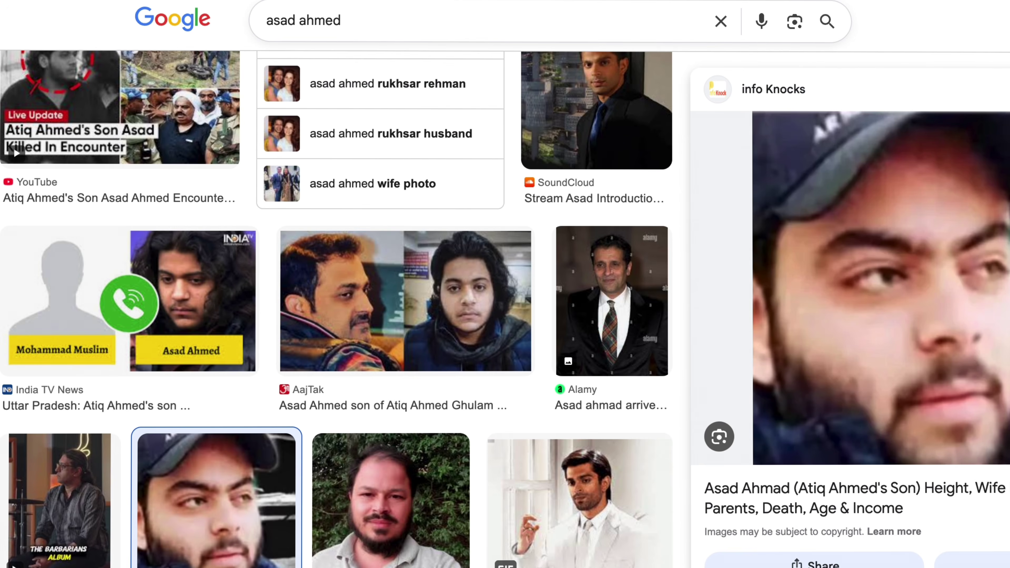
scroll(209, 275, "up", 15)
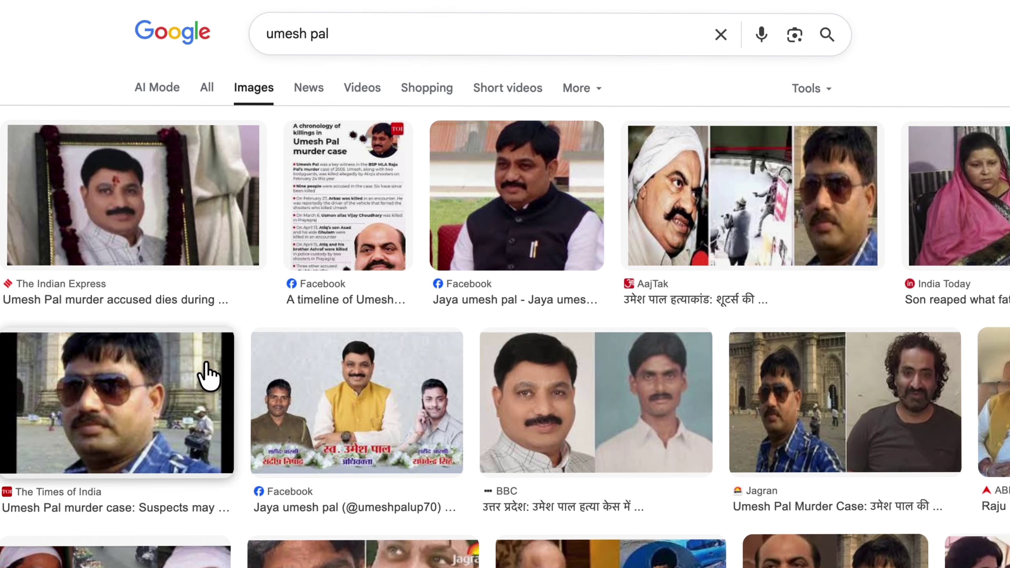
scroll(203, 371, "down", 8)
scroll(721, 417, "up", 8)
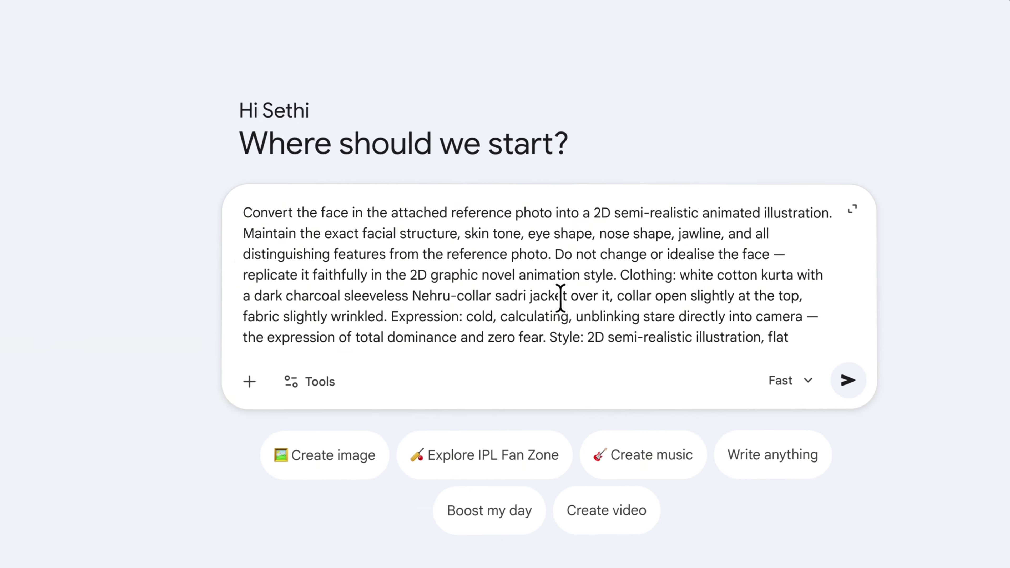
Step: Attach atiq1.avif to atiq4.webp from Downloads to the Gemini prompt, generate the Character 1 illustration and open it for viewing
left_click(256, 383)
left_click(238, 423)
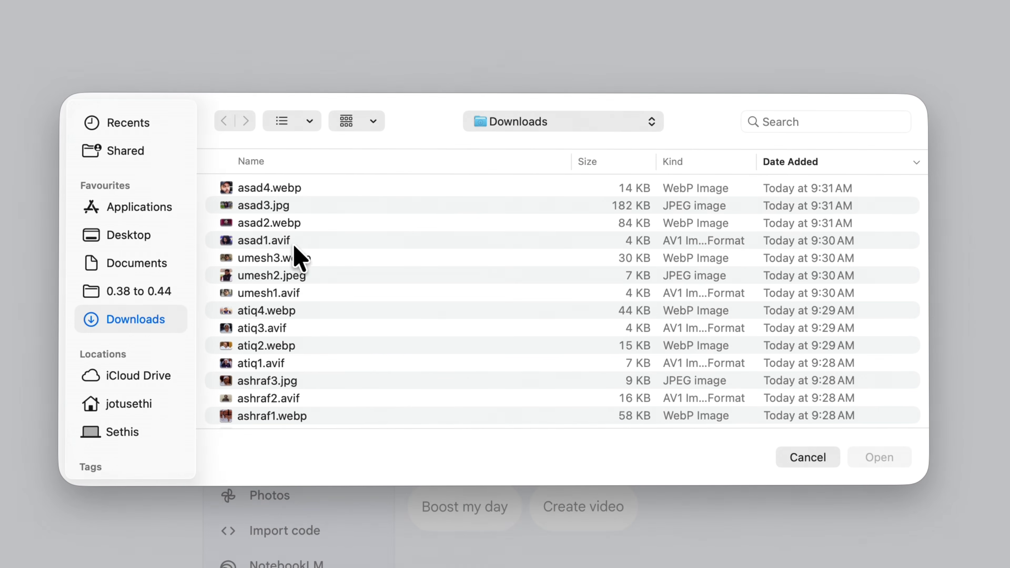
left_click(274, 364)
left_click(266, 310, "shift")
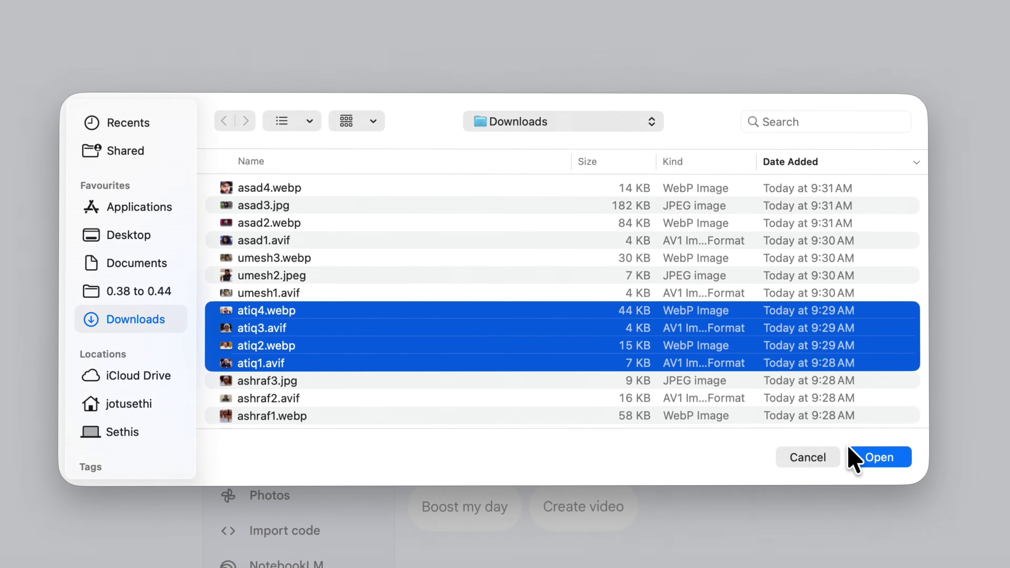
left_click(847, 457)
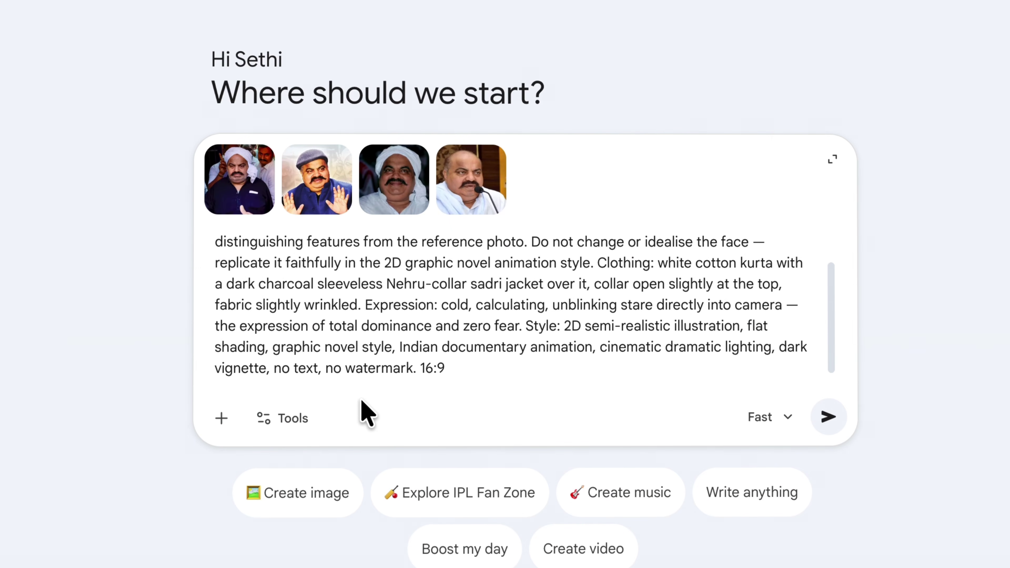
left_click(828, 416)
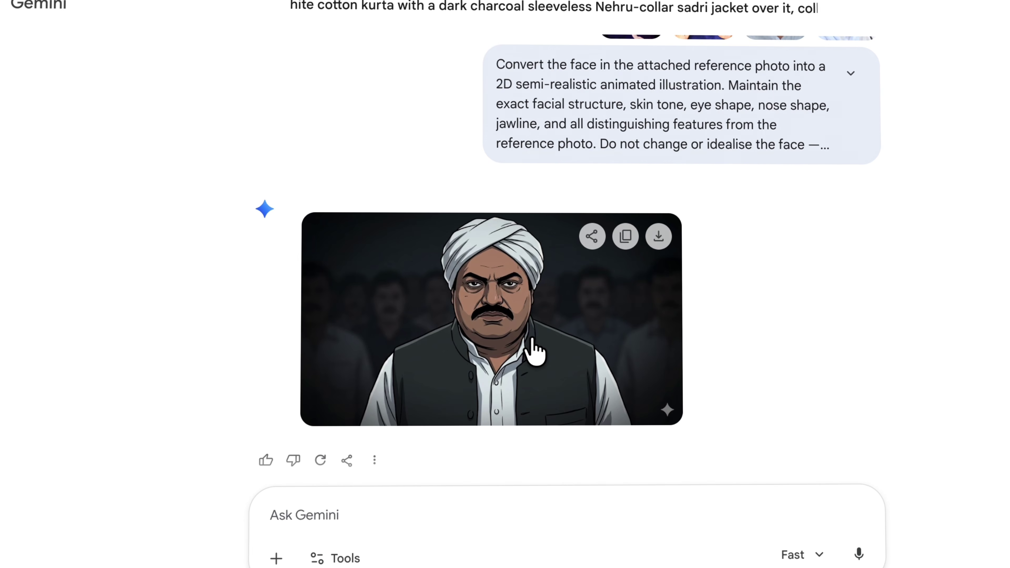
left_click(534, 350)
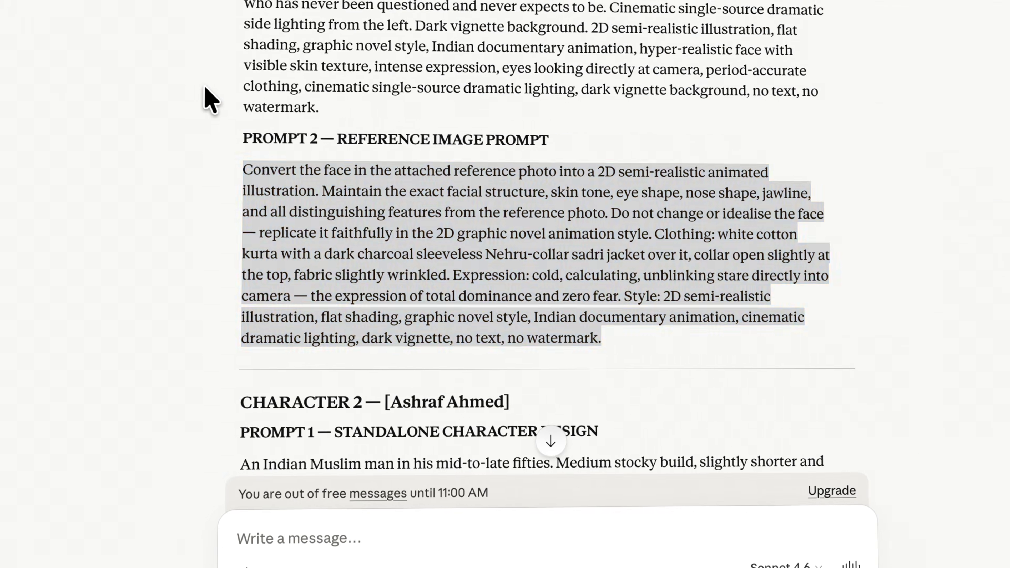
Step: Copy Character 2's Prompt 2, the reference image prompt, from the Claude chat and paste it into the Gemini chat
scroll(428, 117, "down", 8)
scroll(449, 110, "down", 3)
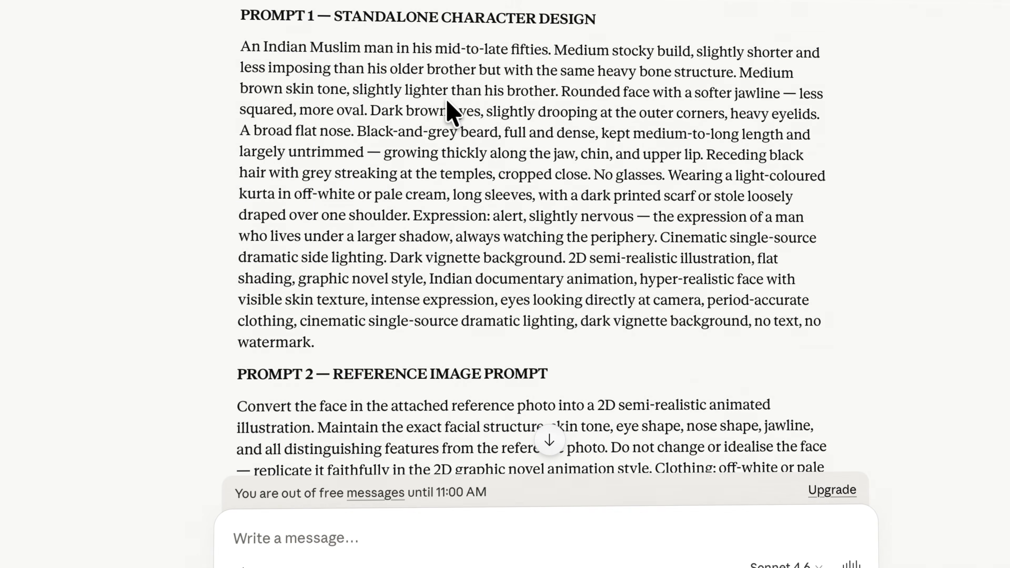
scroll(471, 111, "down", 7)
left_click_drag(238, 165, 356, 343)
scroll(485, 273, "up", 10)
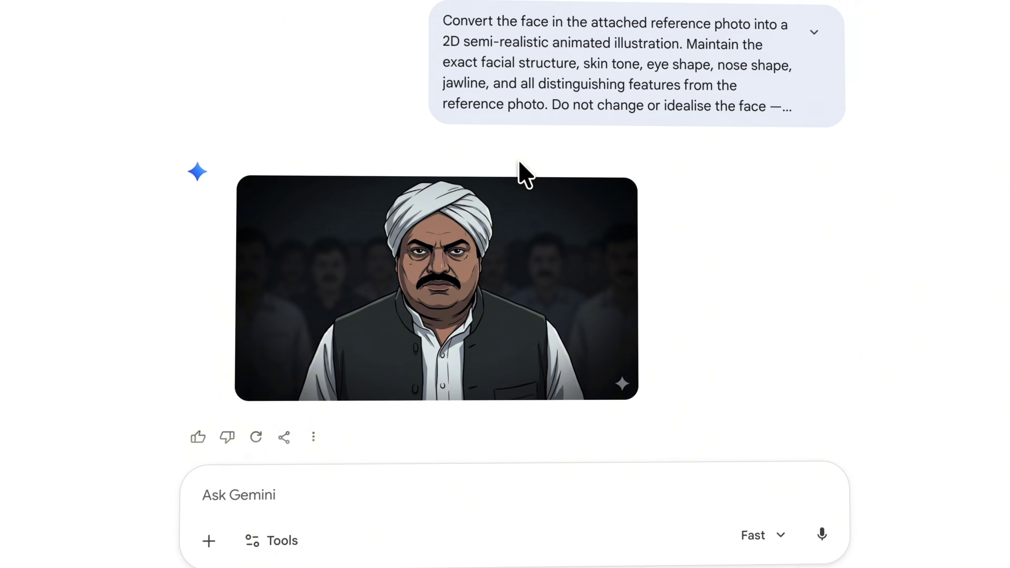
left_click(370, 492)
key("ctrl+v")
Step: Attach ashraf1.webp, ashraf2.avif and ashraf3.jpg from Downloads to the Character 2 prompt and submit it
left_click(254, 521)
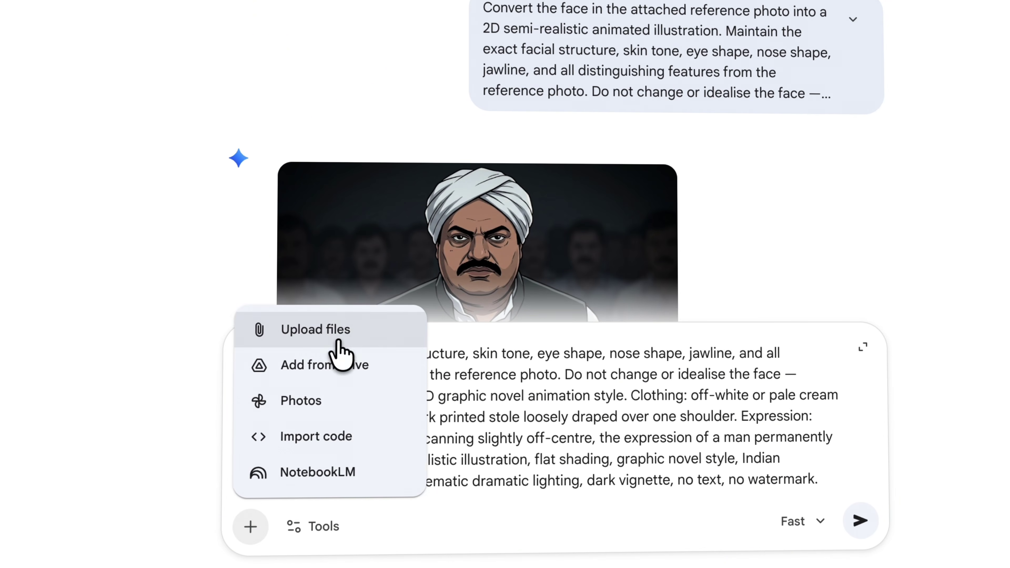
left_click(341, 338)
scroll(335, 237, "down", 2)
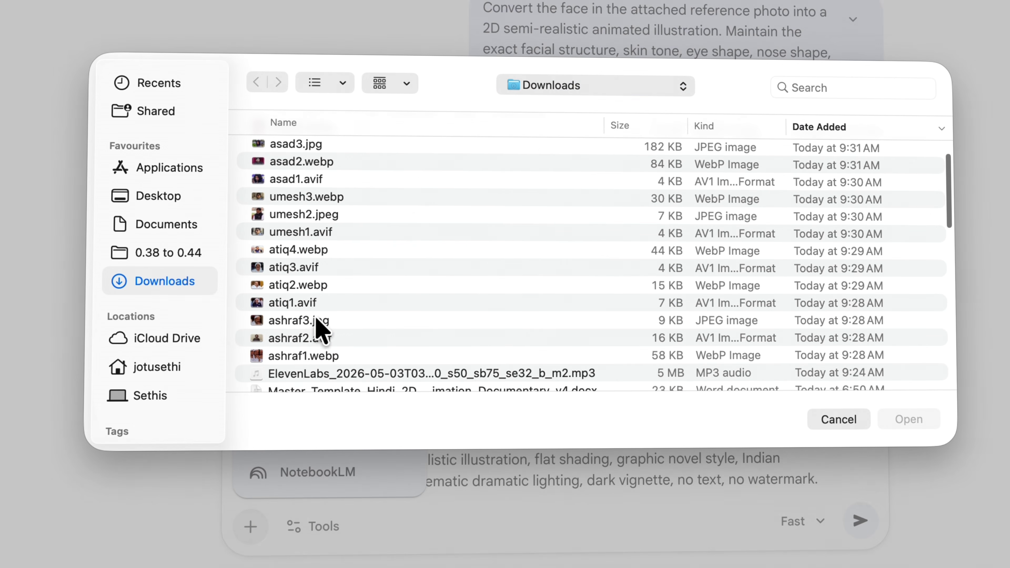
left_click(302, 355)
left_click(302, 320, "shift")
left_click(908, 419)
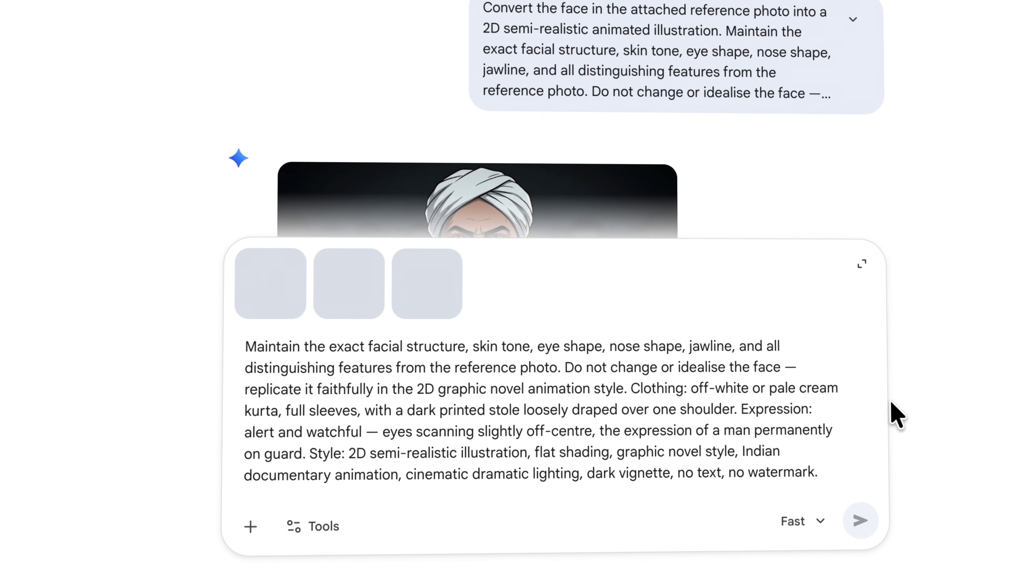
left_click(874, 522)
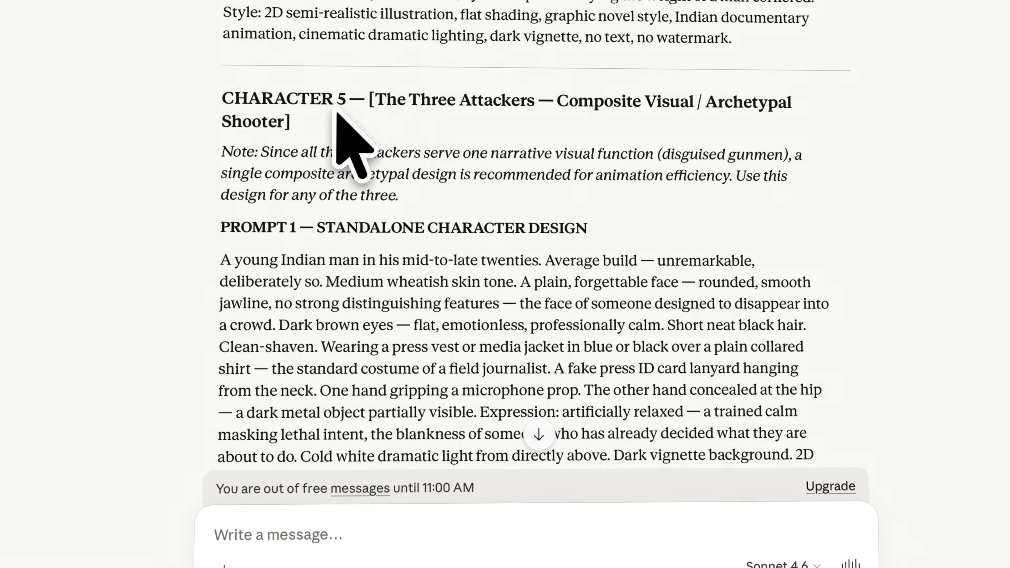
Step: In the Claude chat, read the Character 5 attacker section and copy its Prompt 1, the standalone character design
scroll(336, 113, "down", 2)
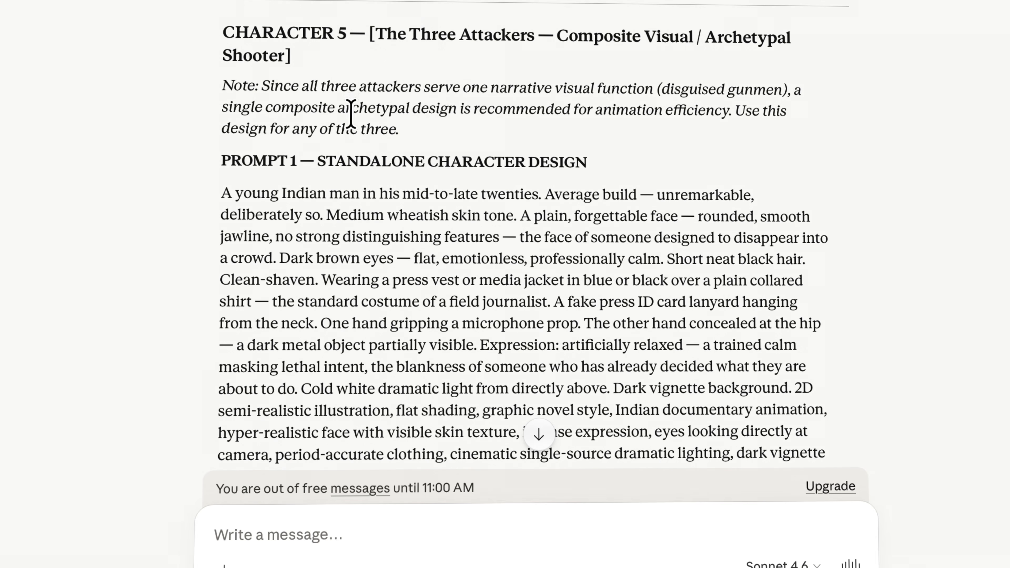
scroll(511, 51, "down", 1)
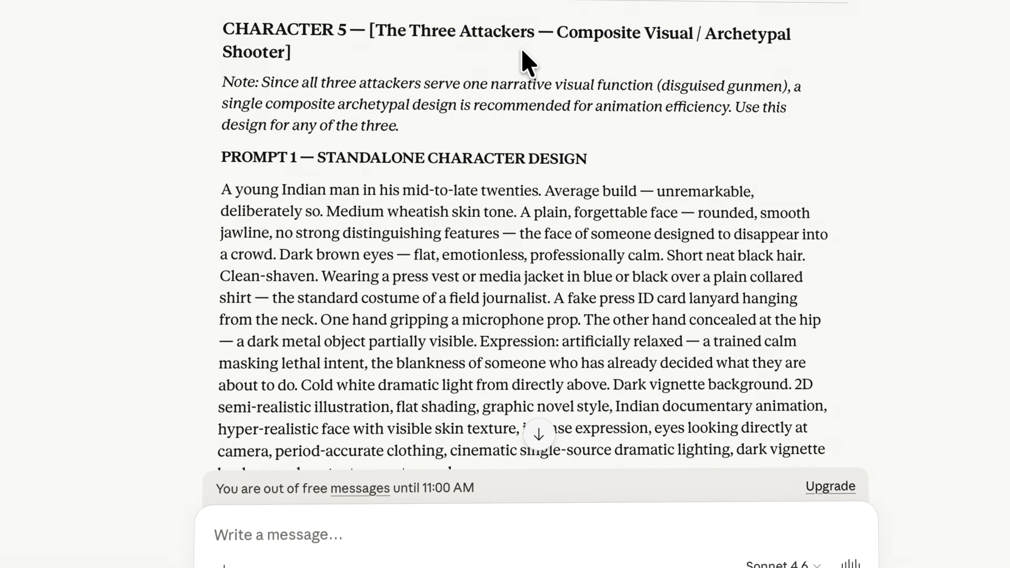
scroll(477, 64, "down", 4)
scroll(480, 68, "up", 3)
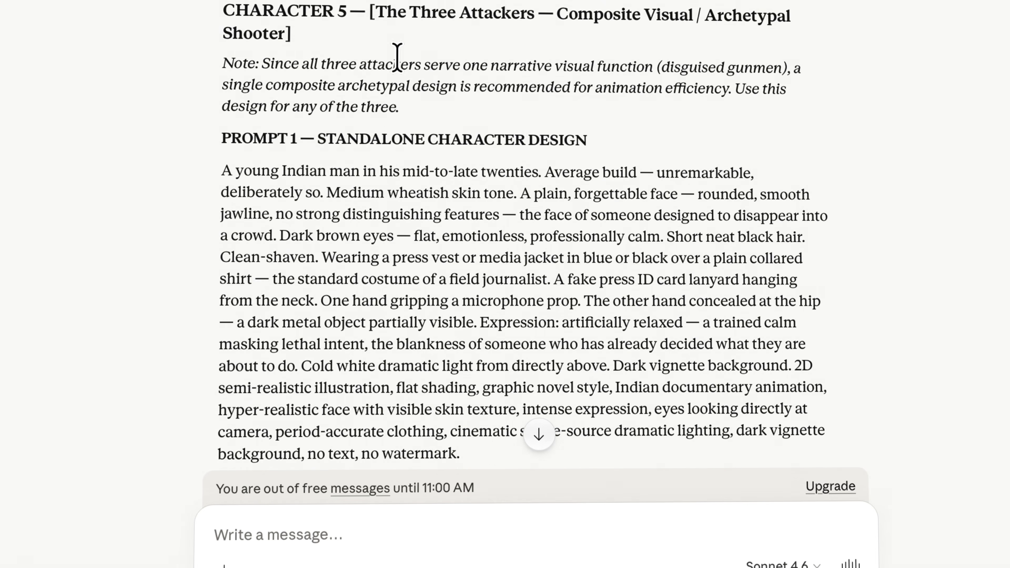
scroll(393, 59, "down", 3)
left_click_drag(224, 81, 493, 362)
scroll(520, 340, "down", 2)
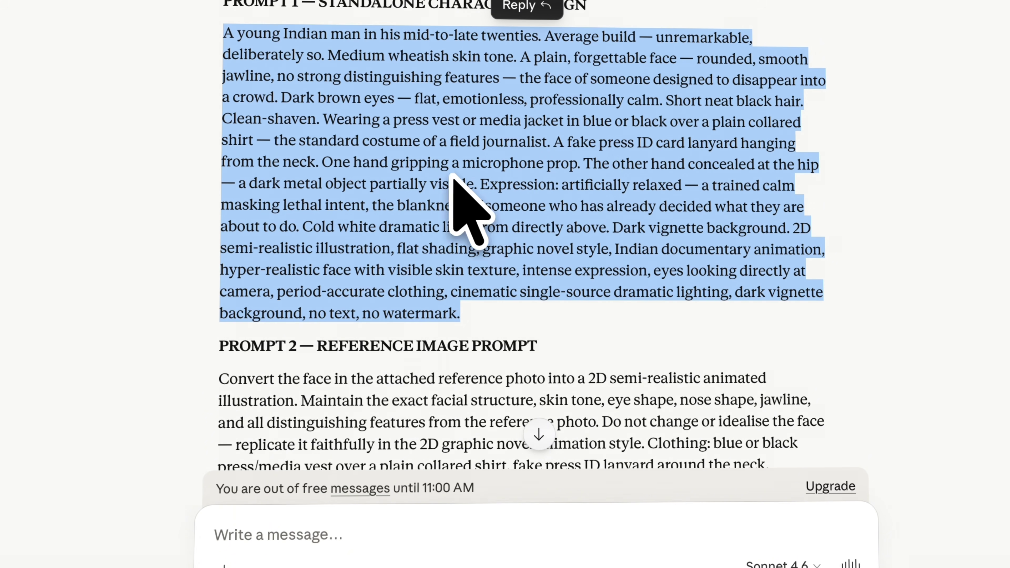
scroll(417, 339, "down", 3)
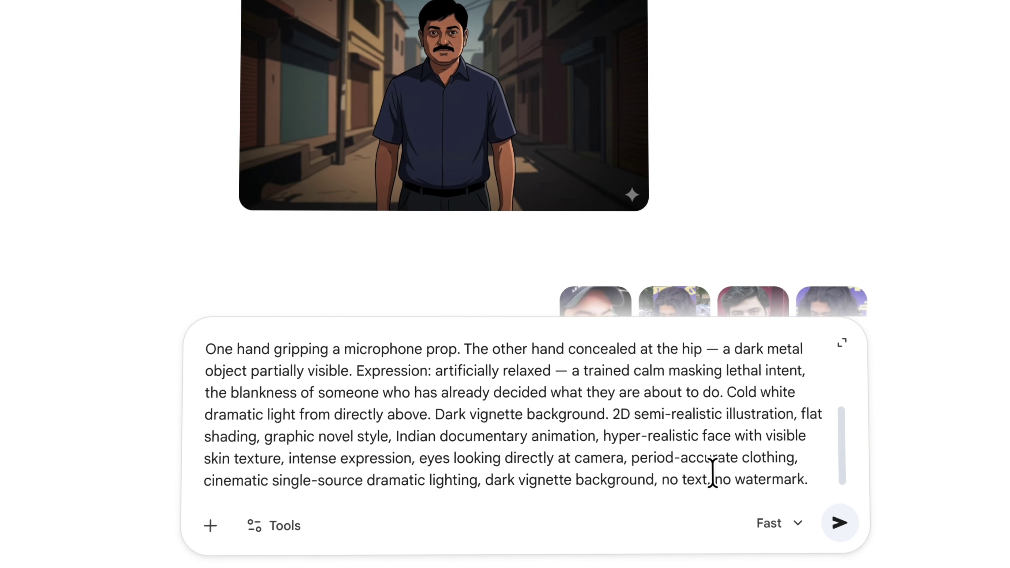
Step: Add 16:9 to the end of the Character 5 prompt in Gemini, generate the image and download it at full size
type("6")
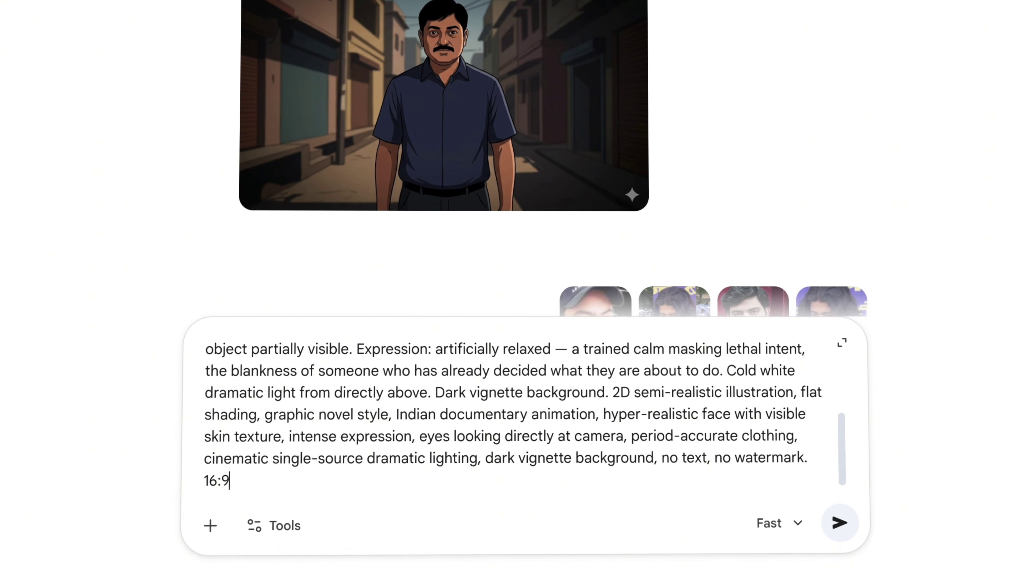
type(":9")
key("Return")
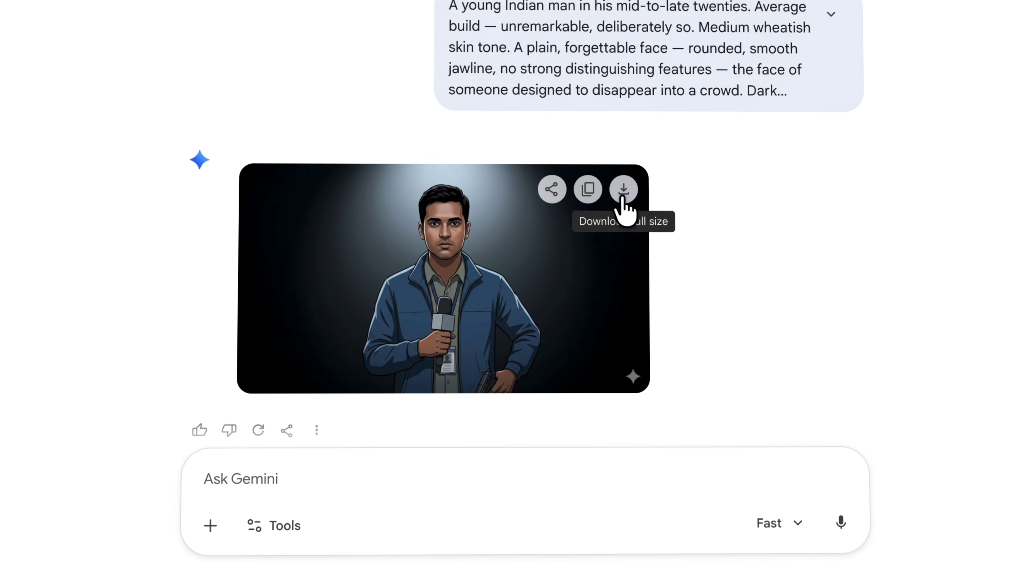
left_click(622, 195)
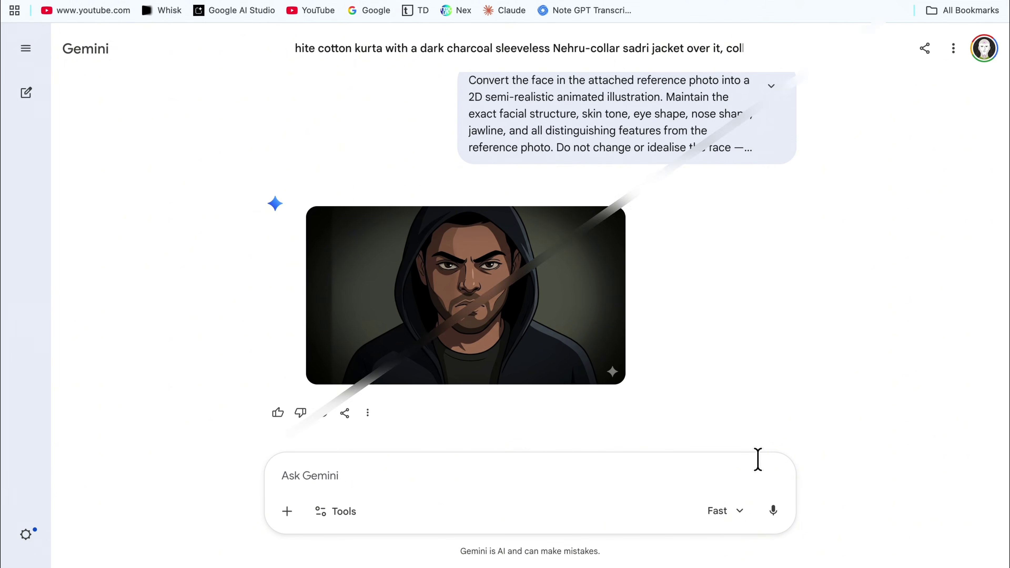
Step: Review the generated character images and submit Claude's Scene 1 image prompt in Gemini with 16:9 added at the end
scroll(491, 322, "up", 10)
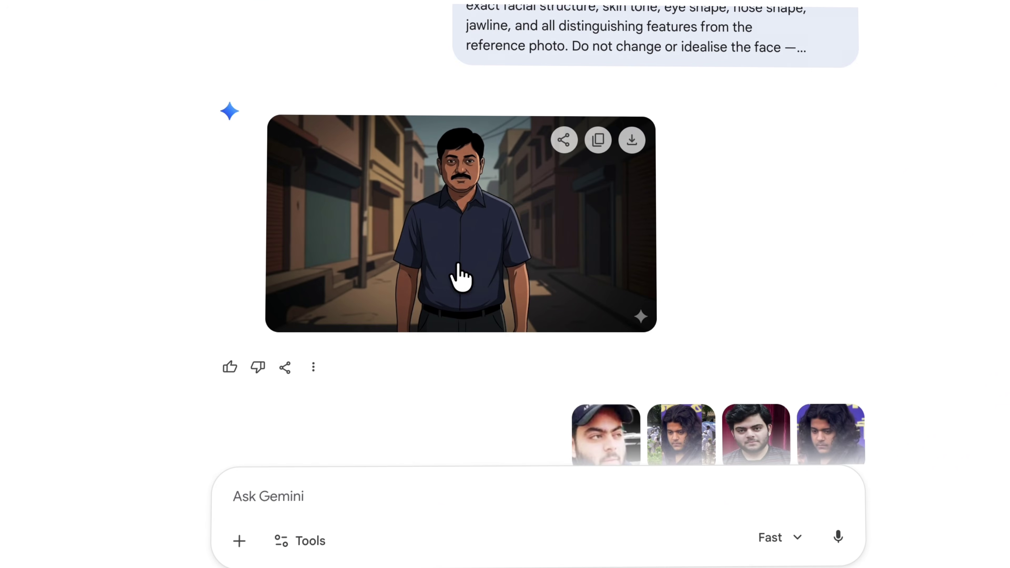
scroll(459, 277, "up", 15)
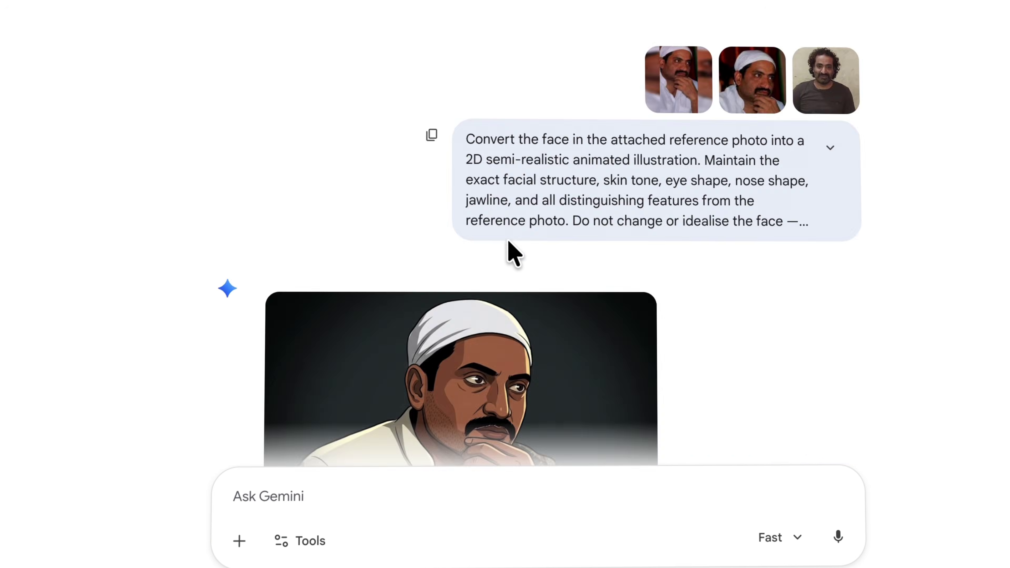
scroll(513, 253, "up", 5)
scroll(457, 235, "down", 10)
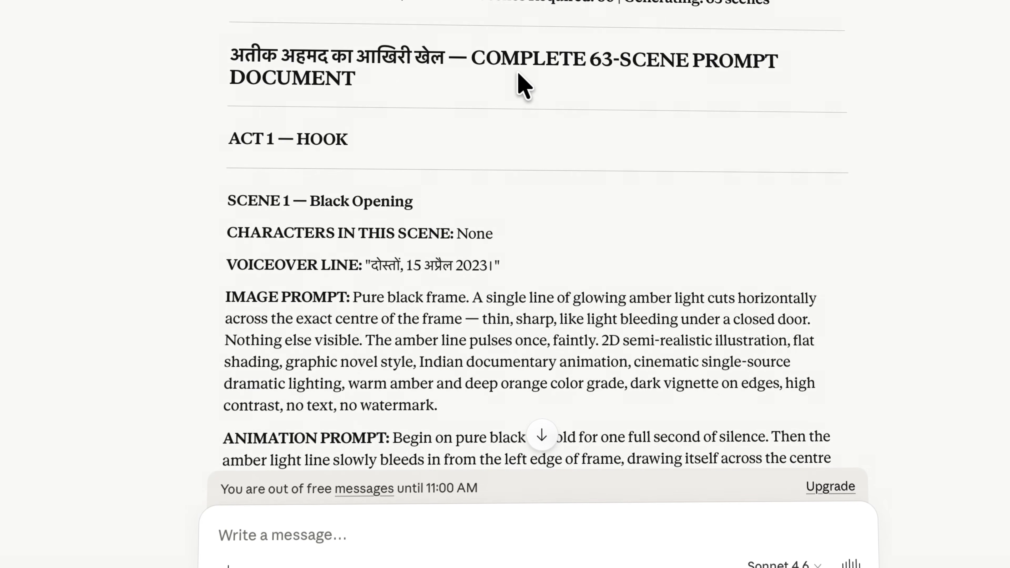
scroll(518, 72, "down", 4)
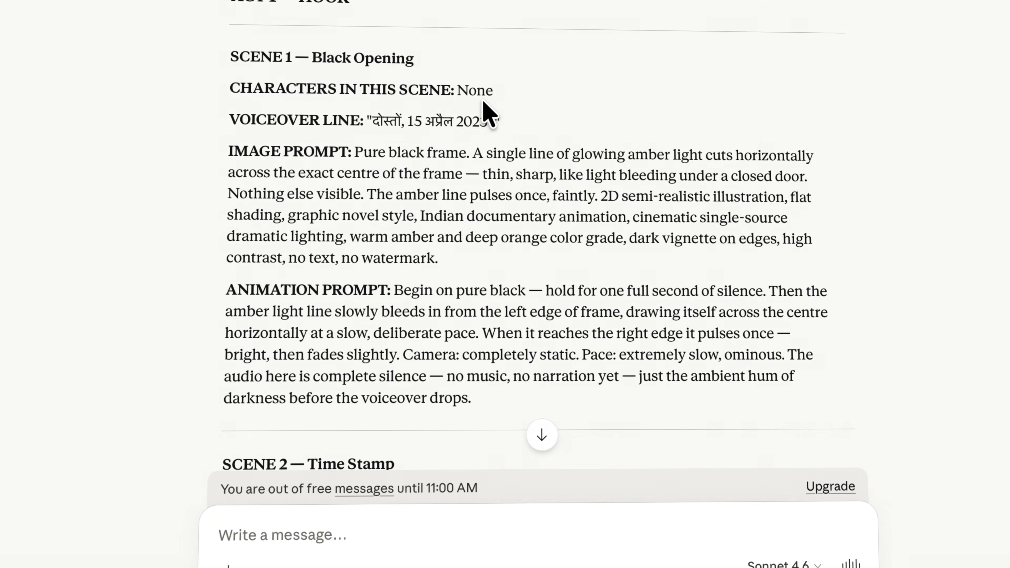
left_click_drag(353, 155, 438, 258)
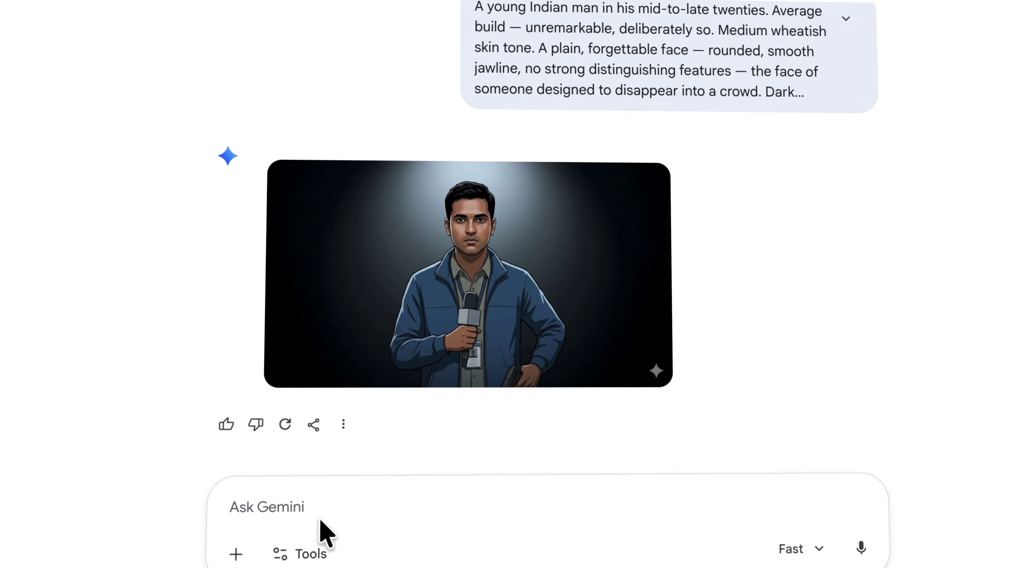
left_click(320, 532)
key("ctrl+v")
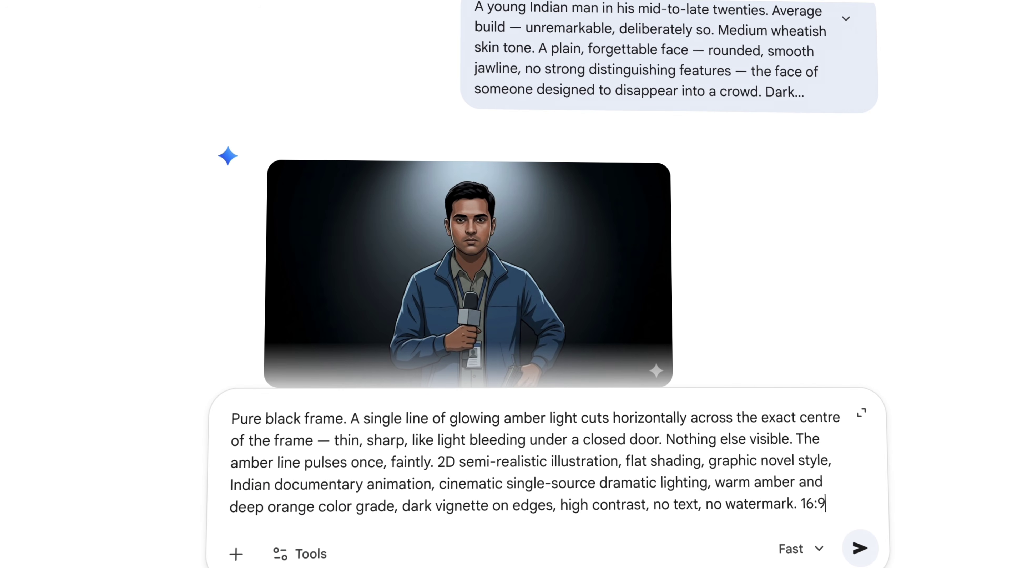
left_click(876, 546)
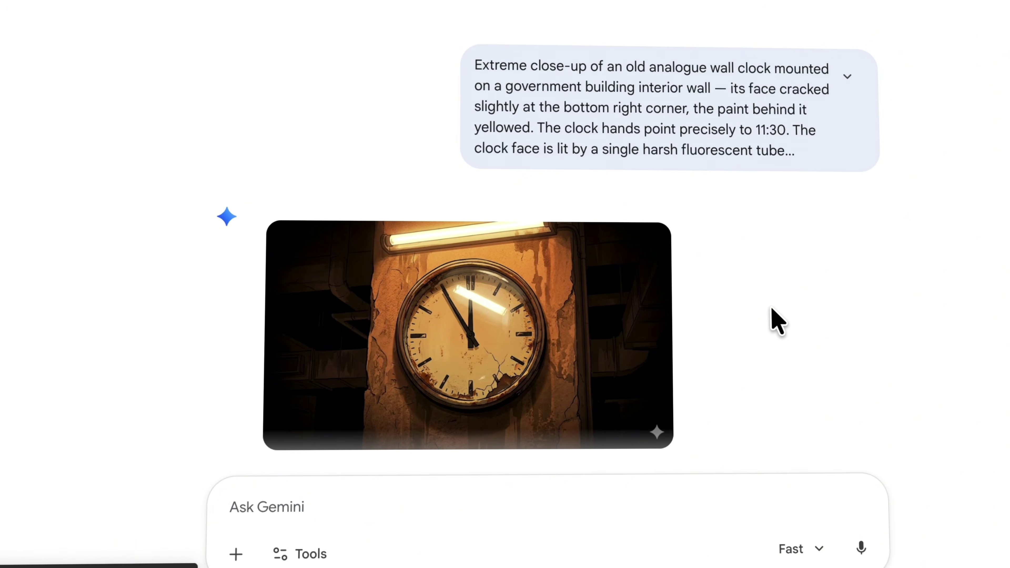
Step: Check the generated opening scene images in Gemini and copy Scene 5's image prompt from the Claude chat
scroll(811, 312, "down", 5)
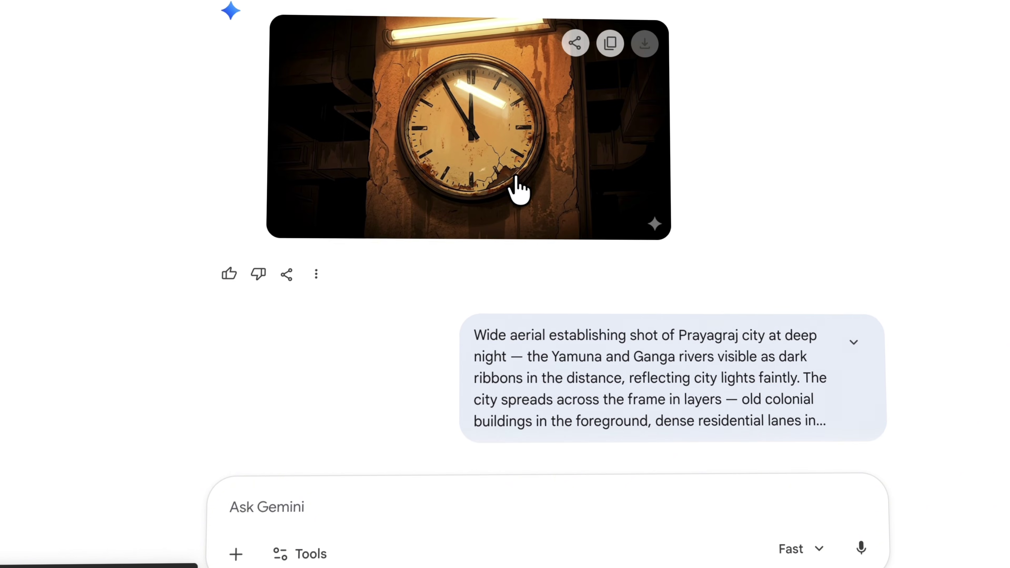
scroll(519, 188, "down", 7)
scroll(489, 354, "down", 10)
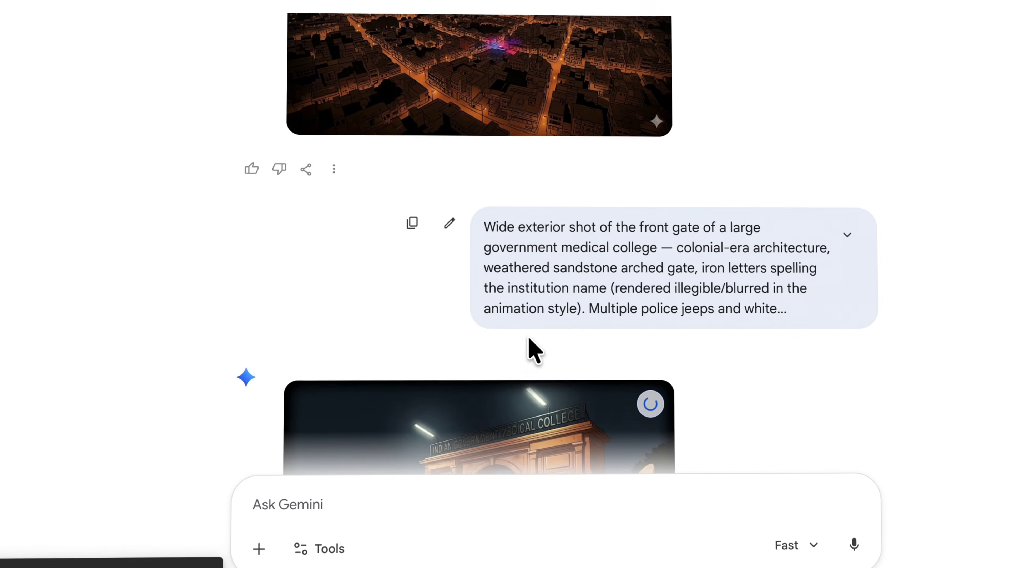
scroll(517, 362, "down", 1)
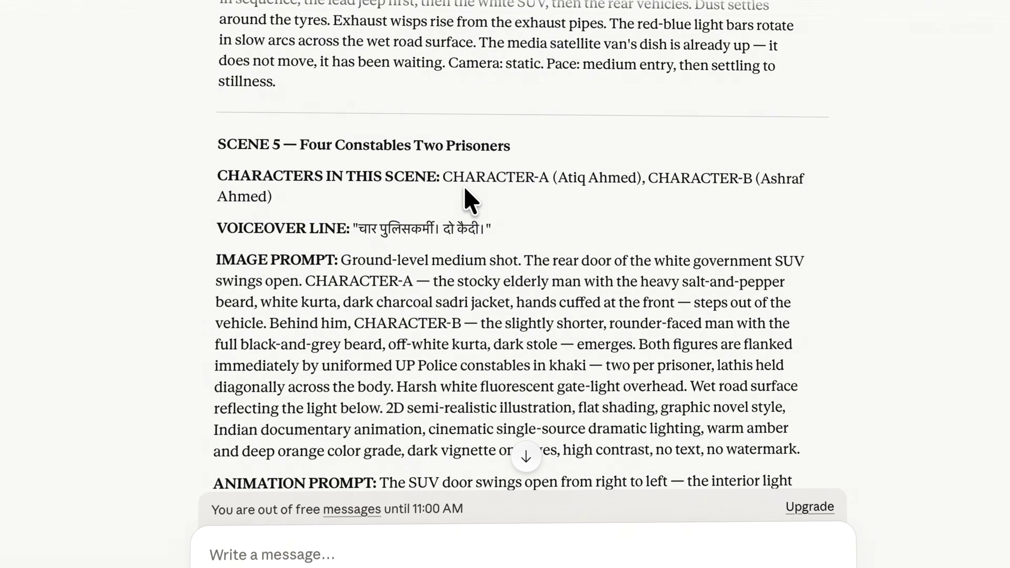
scroll(340, 191, "down", 2)
left_click_drag(341, 191, 799, 384)
right_click(457, 266)
key("Escape")
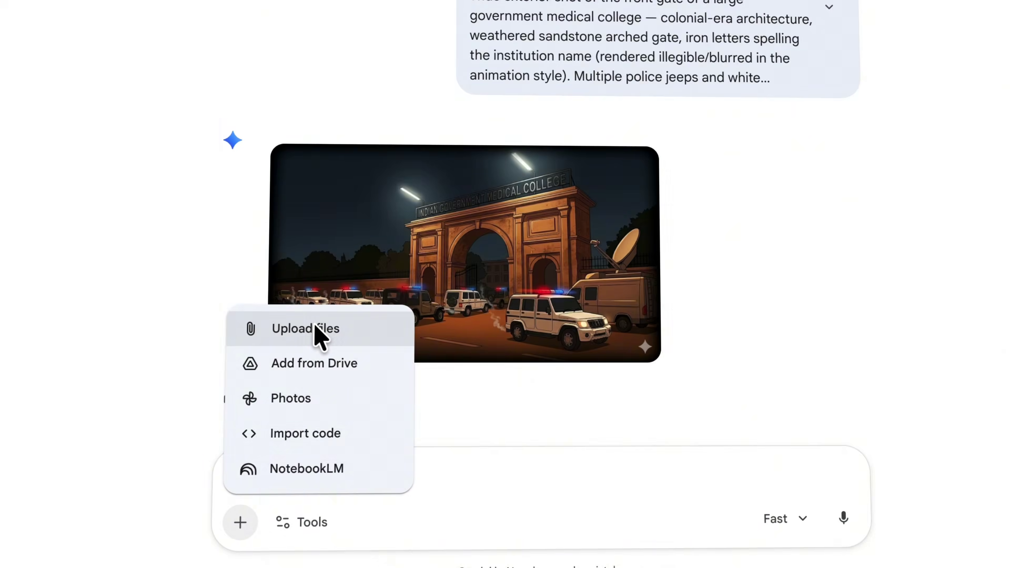
Step: Attach char1 atiq.png and char2 ashraf.png in Gemini, add the Scene 5 image prompt ending in 16:9, and generate the scene
left_click(315, 329)
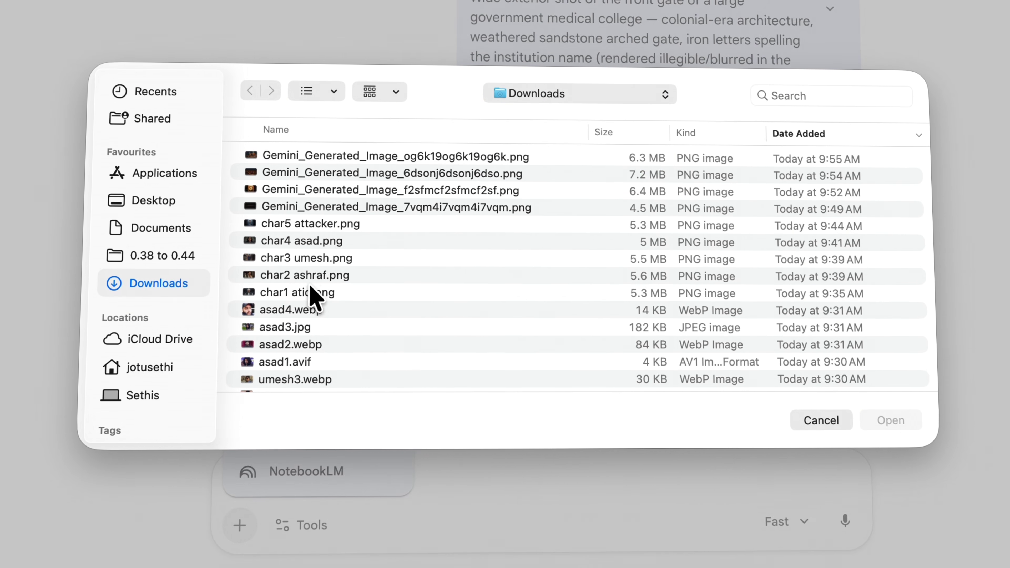
left_click(302, 292)
left_click(304, 275, "shift")
left_click(870, 419)
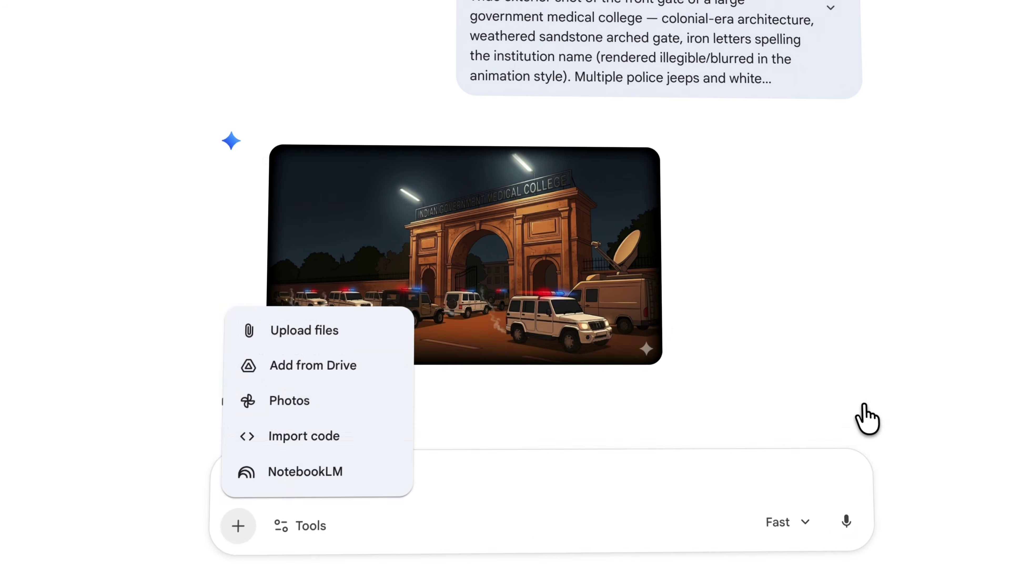
key("super+v")
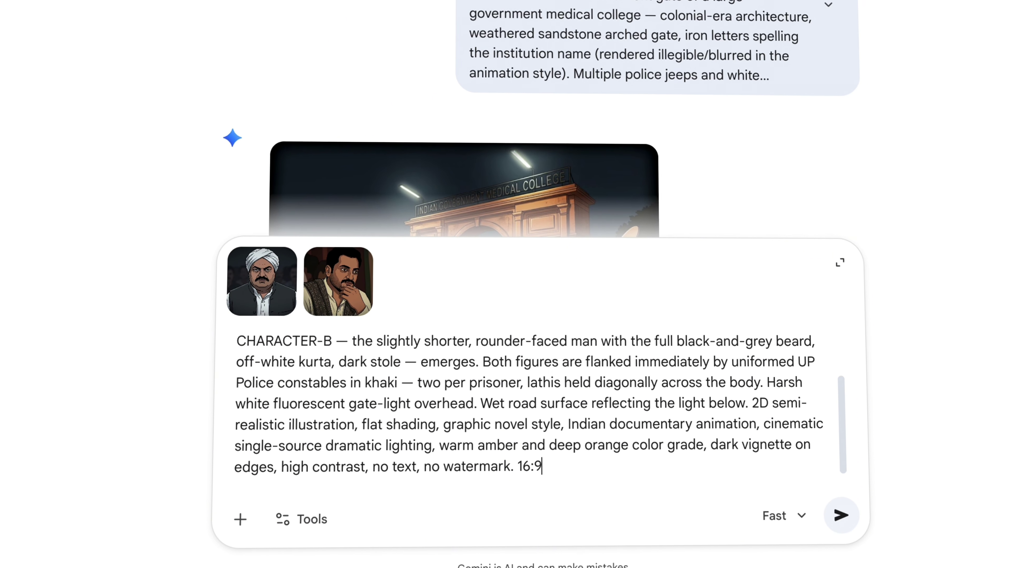
left_click(841, 515)
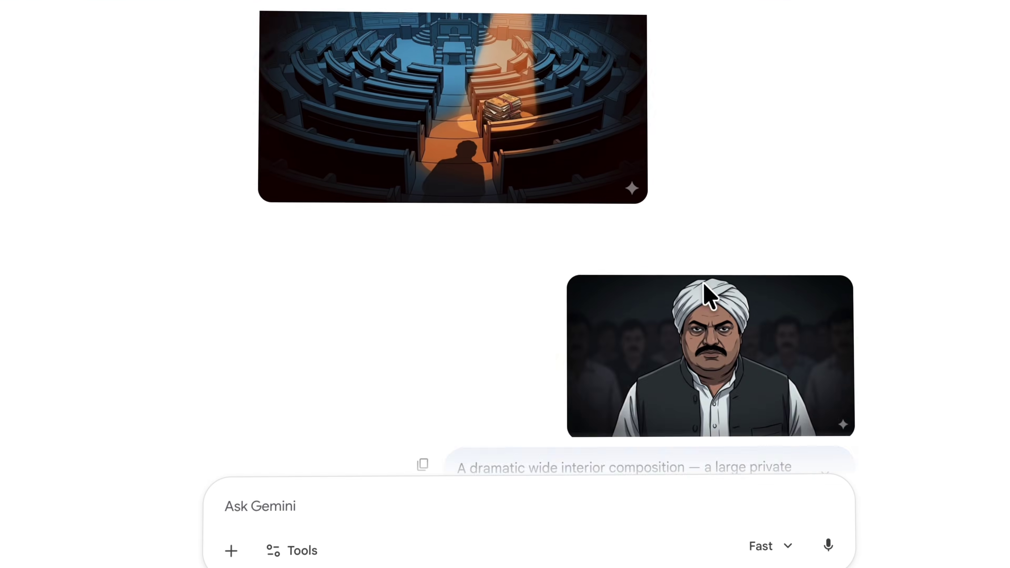
scroll(712, 293, "up", 10)
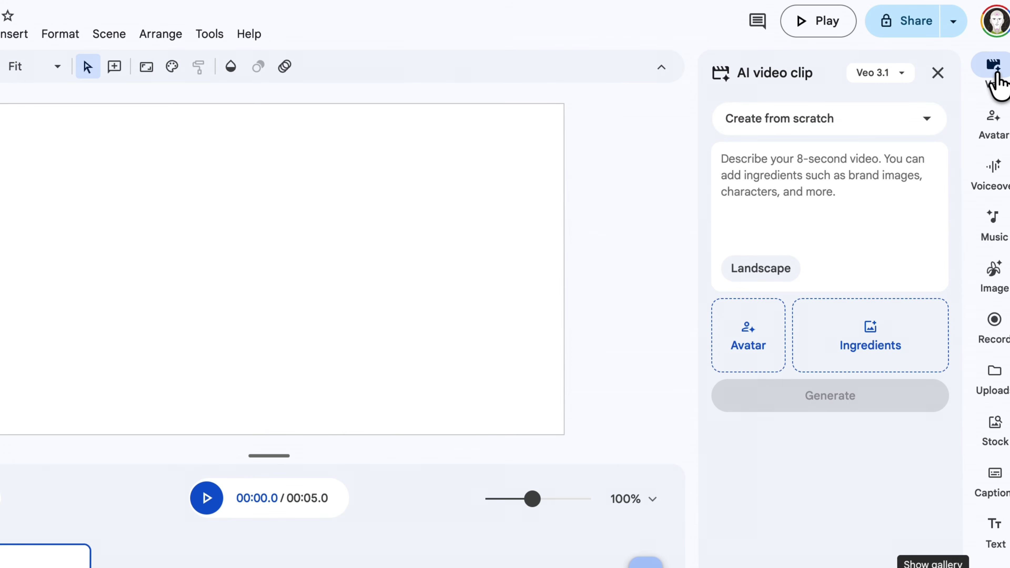
Step: Set the AI video clip in Google Vids to Animate an image and add Scene 1's animation prompt from the Claude chat
left_click(819, 119)
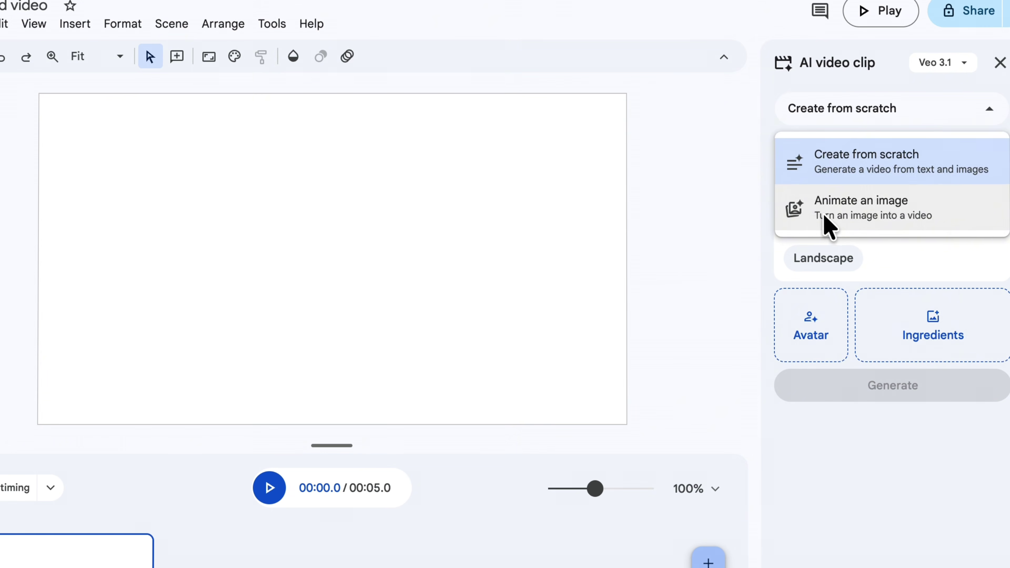
left_click(779, 217)
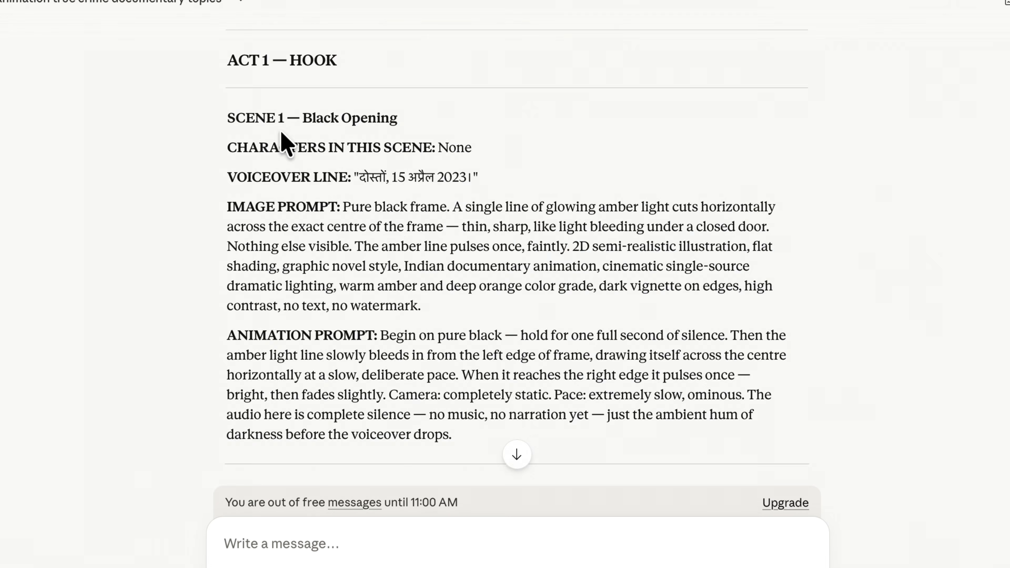
left_click_drag(382, 251, 487, 349)
key("super+c")
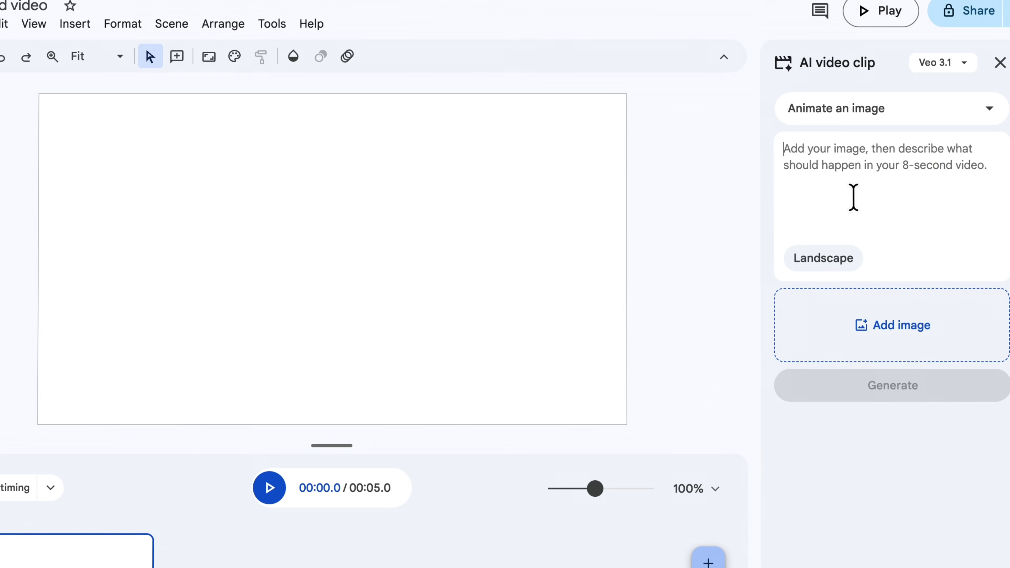
left_click(852, 196)
key("super+v")
Step: Attach the Scene 1 image of the amber light line to the animation prompt and generate the video clip
left_click(833, 329)
scroll(395, 345, "down", 5)
left_click(334, 374)
left_click(859, 464)
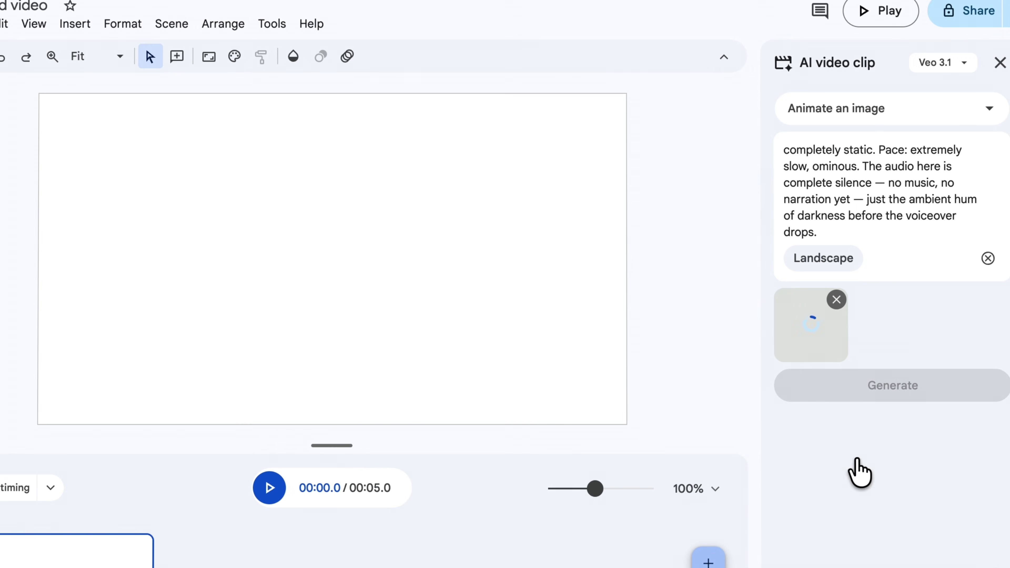
left_click(866, 391)
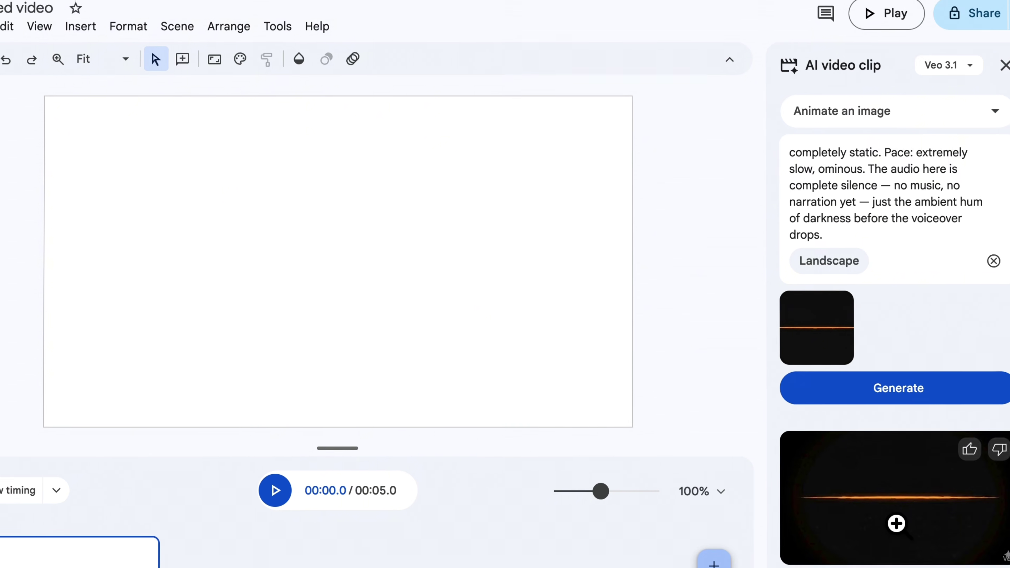
Step: Insert the generated amber light clip into the video and download it as an MP4
left_click(975, 535)
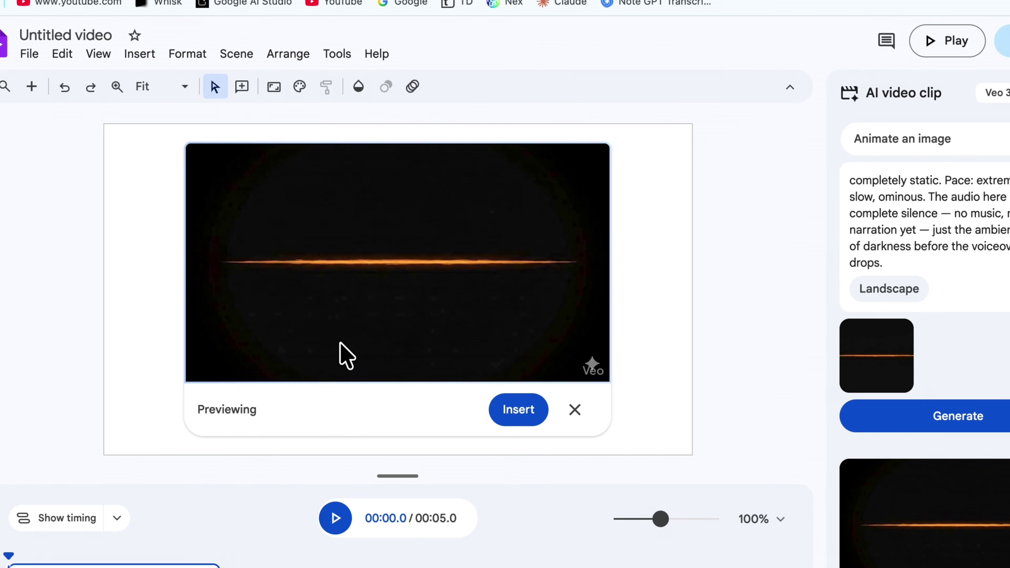
left_click(513, 411)
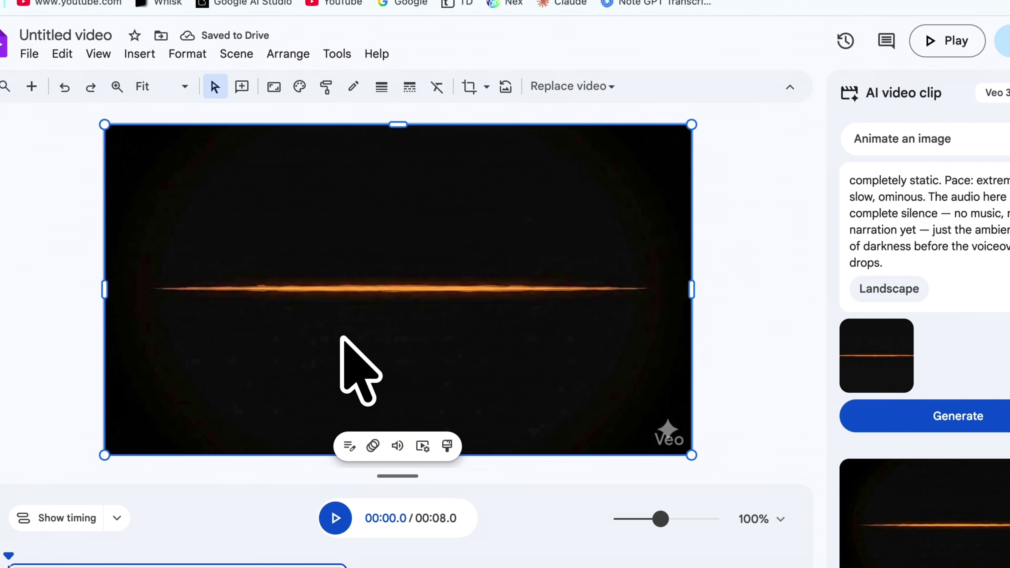
left_click(35, 56)
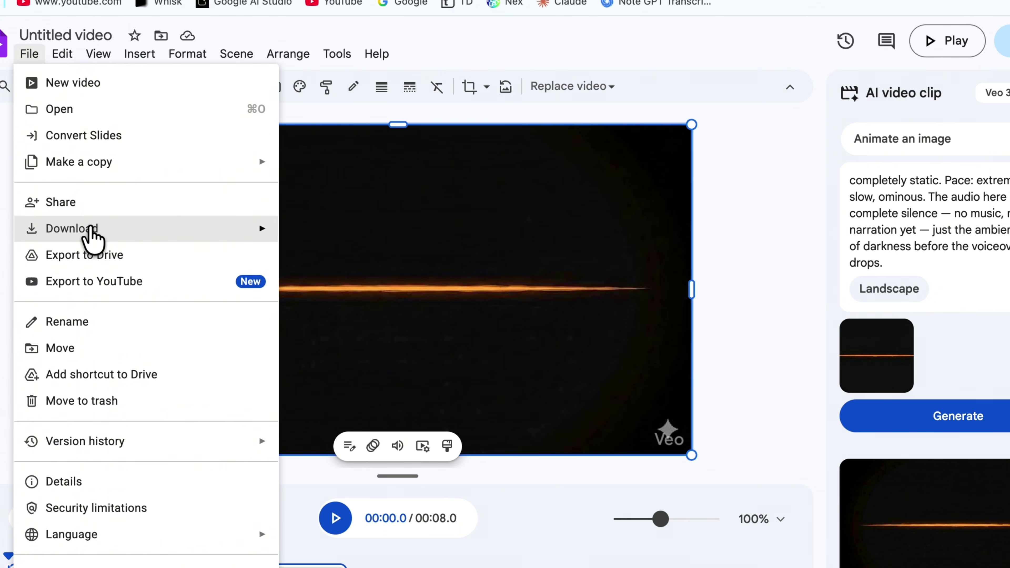
mouse_move(90, 236)
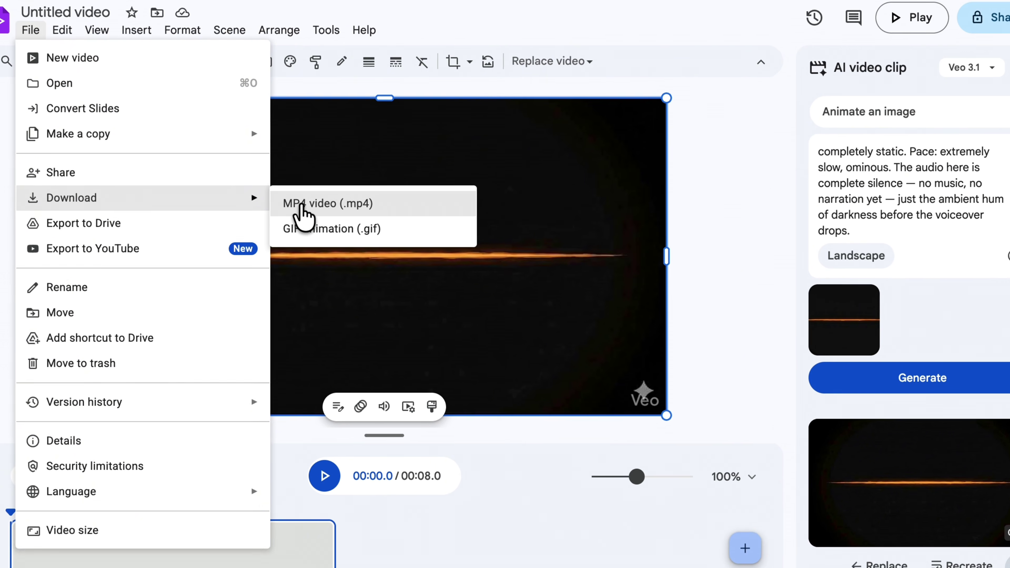
left_click(300, 205)
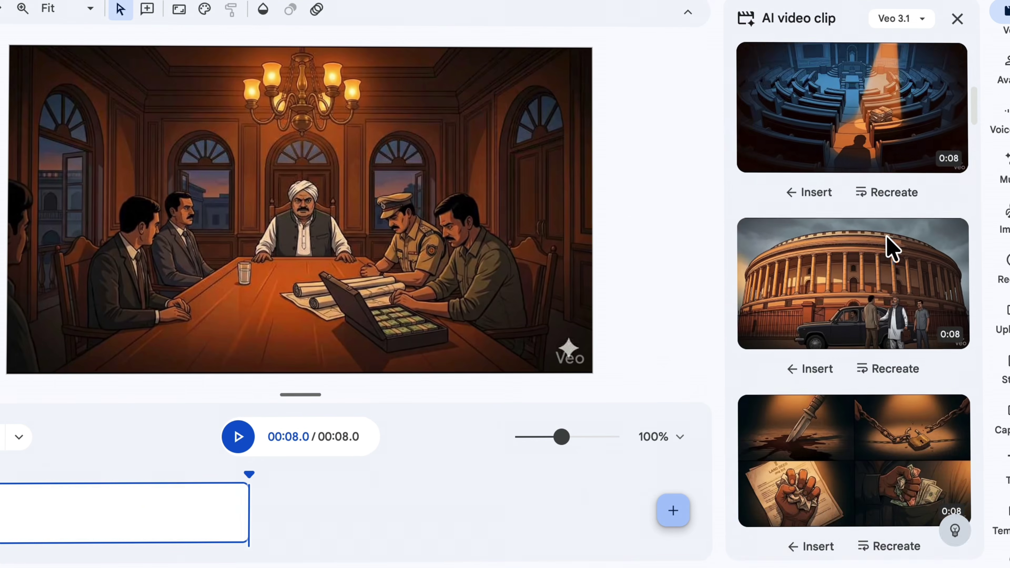
Step: Review the generated scene clips in the AI video clip list
scroll(887, 239, "down", 5)
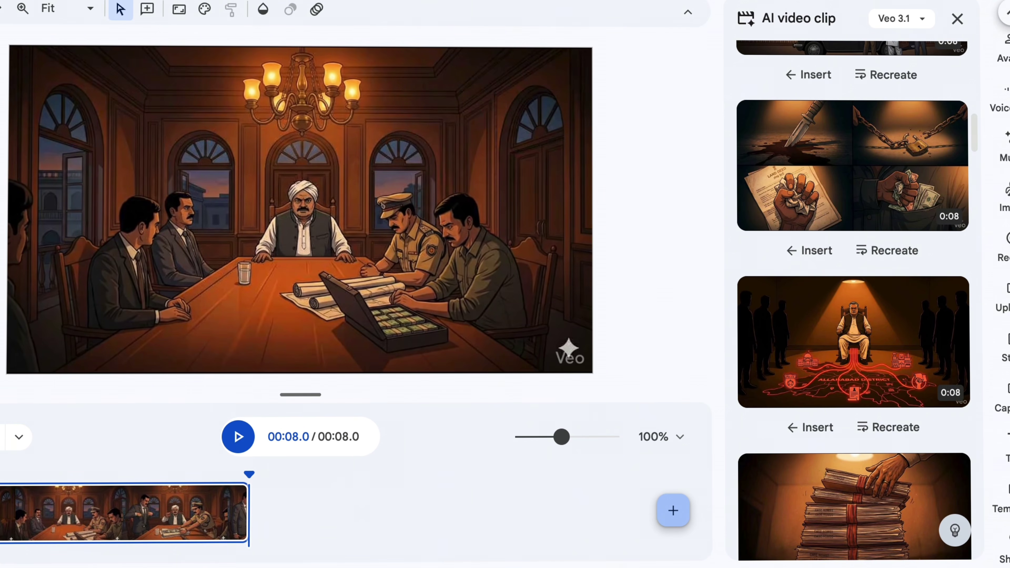
scroll(976, 274, "down", 10)
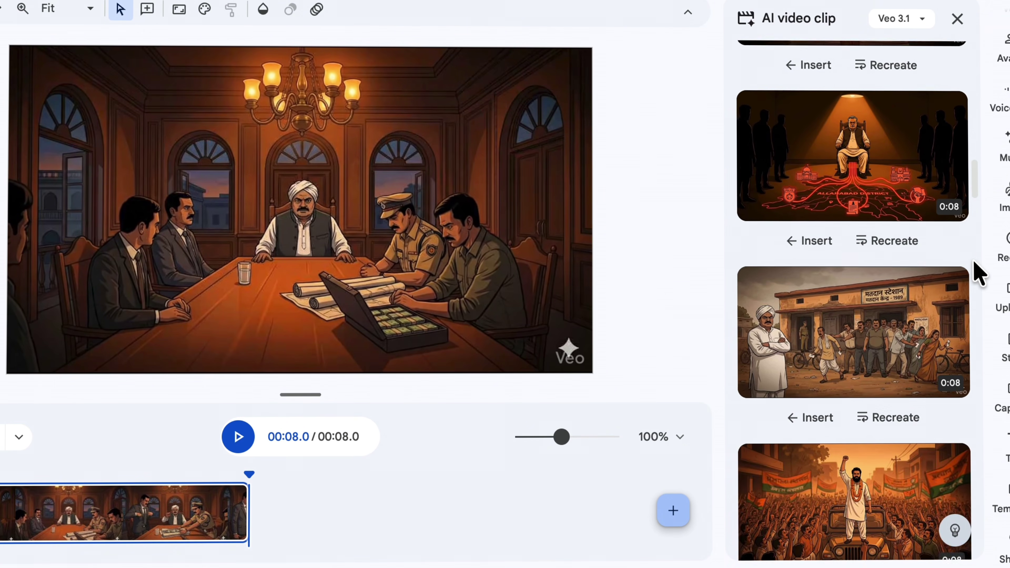
scroll(976, 275, "down", 10)
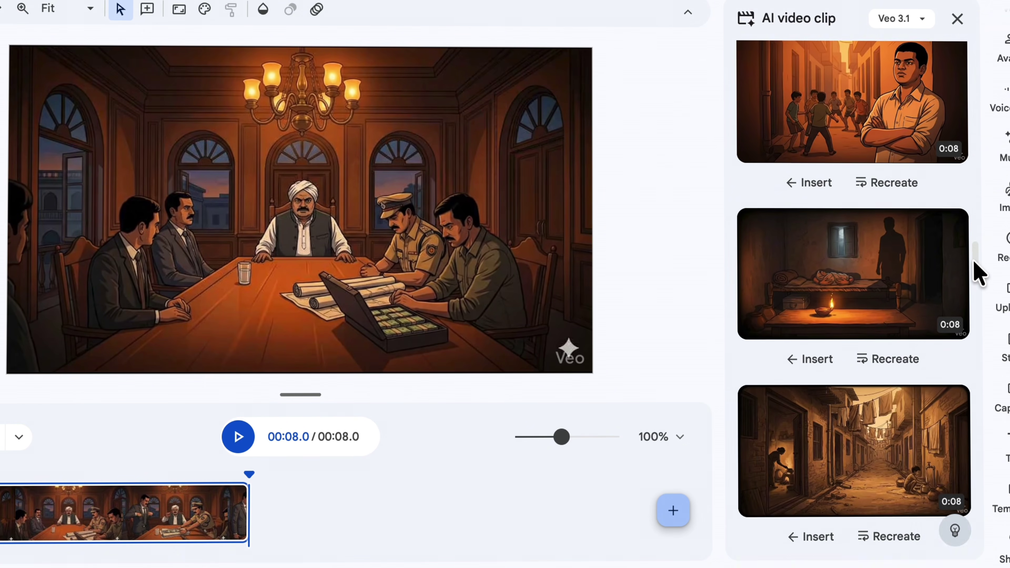
scroll(976, 275, "down", 8)
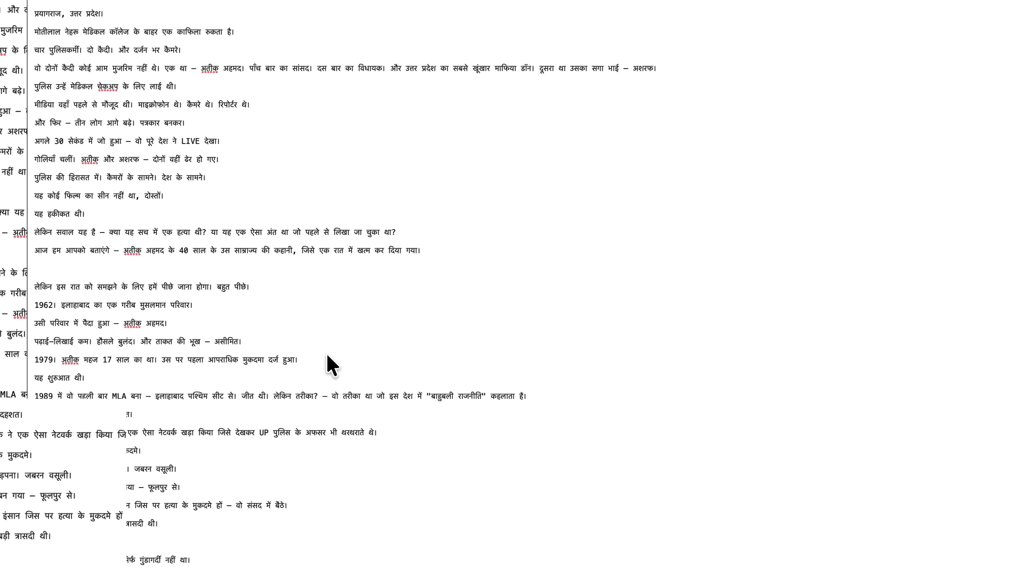
Step: Read through the full Hindi voiceover script in the text document
scroll(238, 350, "down", 20)
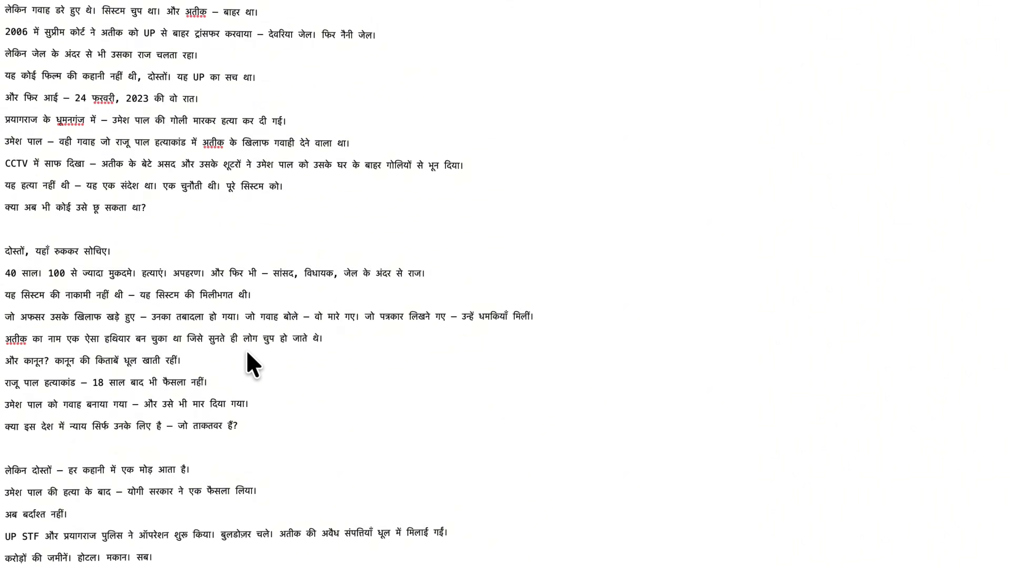
scroll(253, 363, "down", 15)
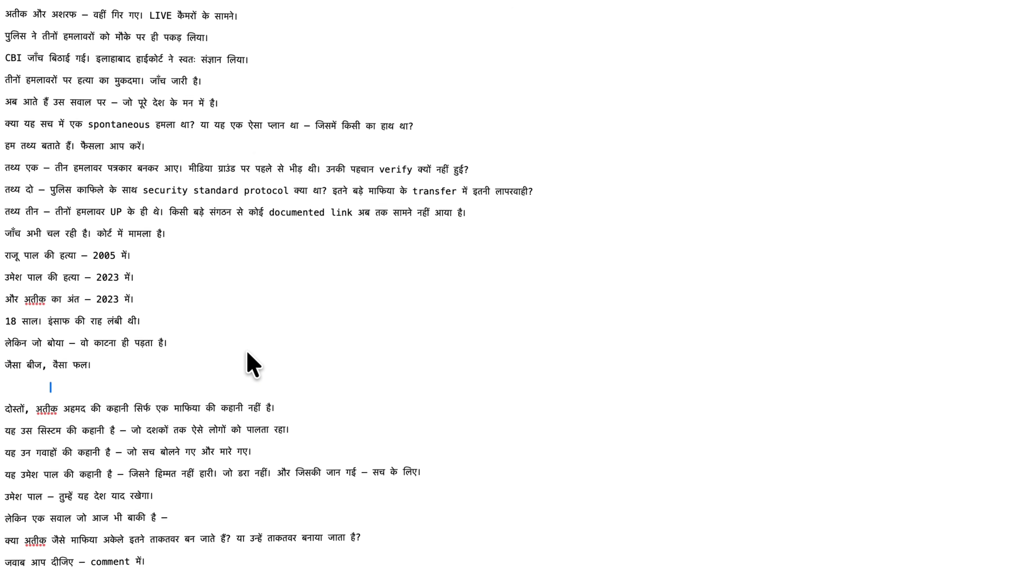
scroll(253, 364, "up", 5)
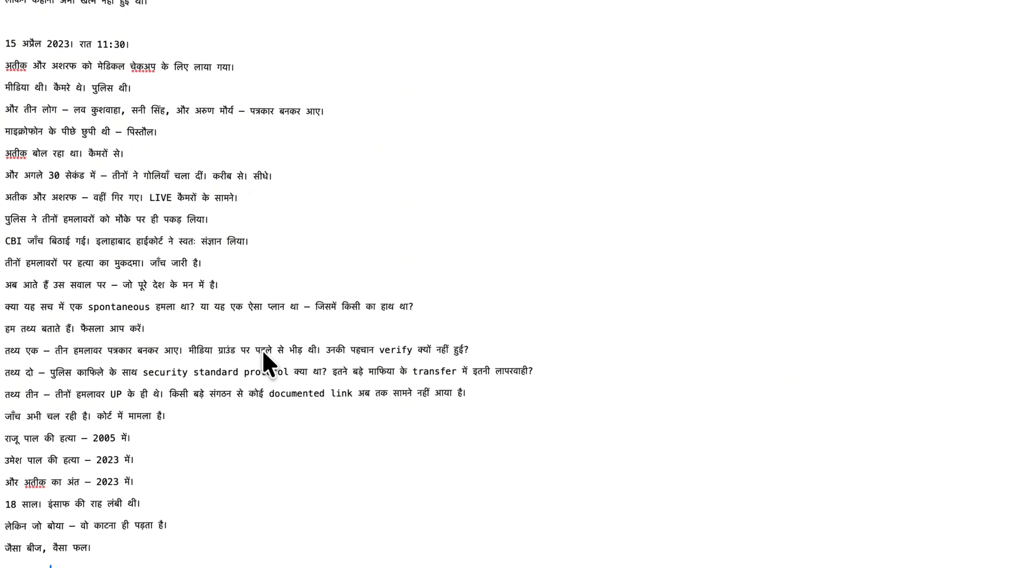
scroll(791, 378, "up", 10)
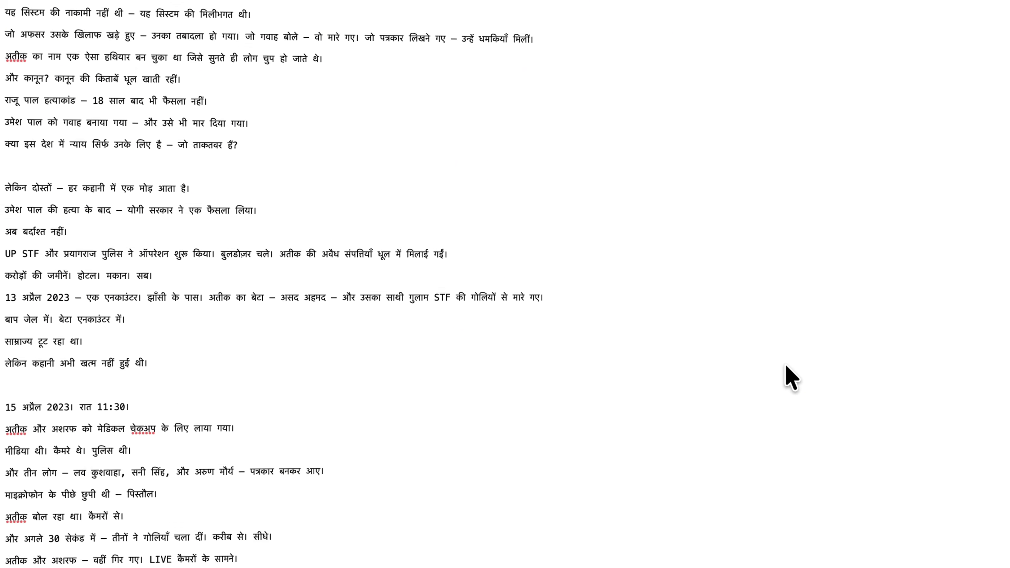
scroll(791, 378, "up", 15)
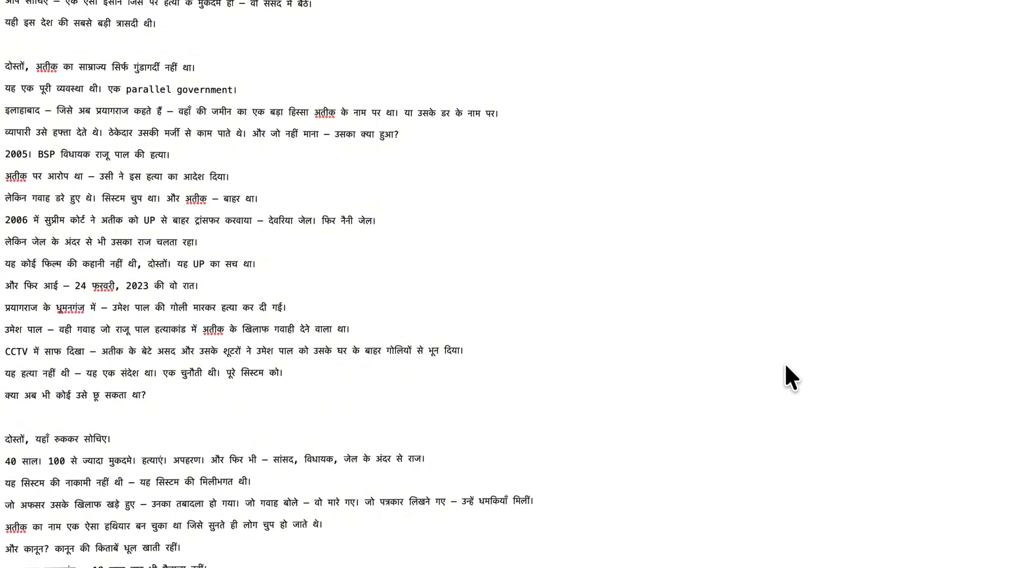
scroll(791, 378, "up", 7)
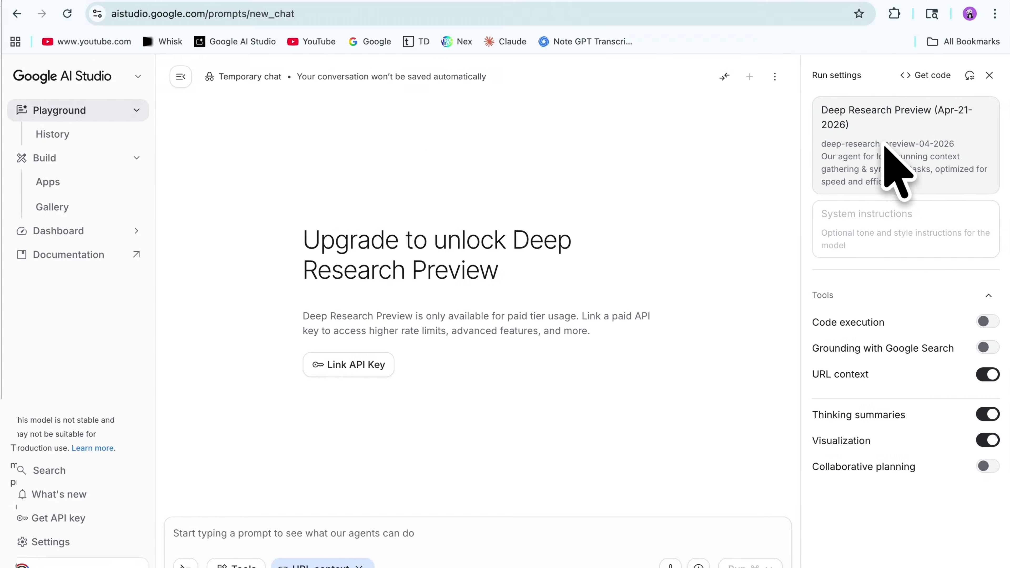
Step: In Google AI Studio, choose Gemini 3.1 Flash TTS Preview, add the Hindi script to Speaker 1 and generate the speech with the Algenib voice
left_click(886, 148)
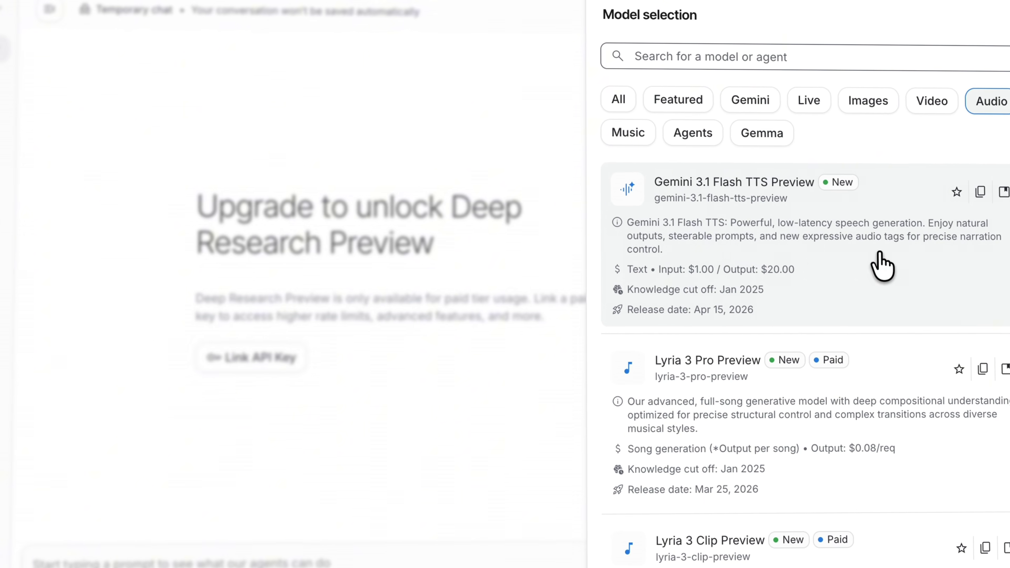
left_click(833, 266)
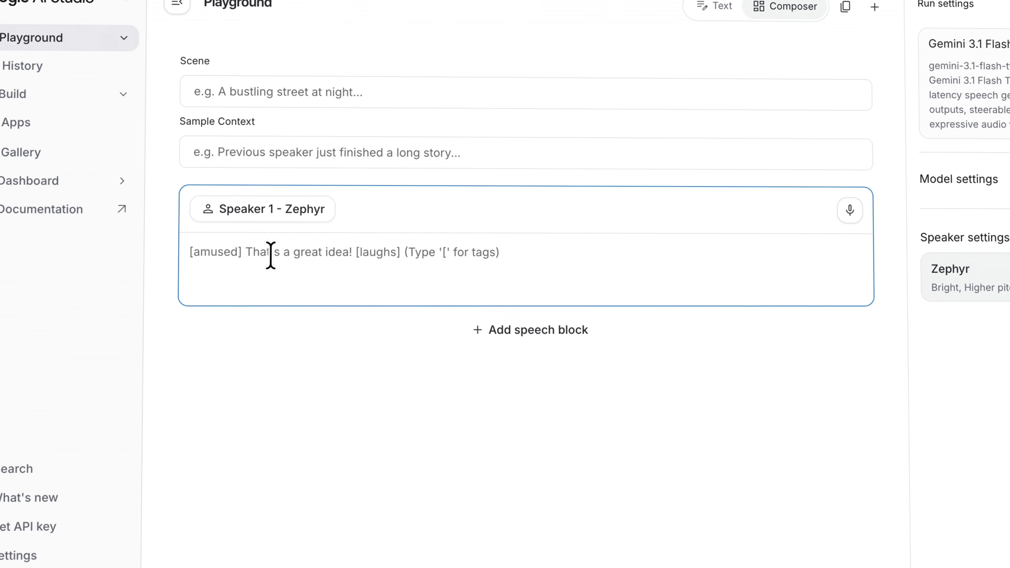
key("ctrl+v")
scroll(374, 287, "down", 15)
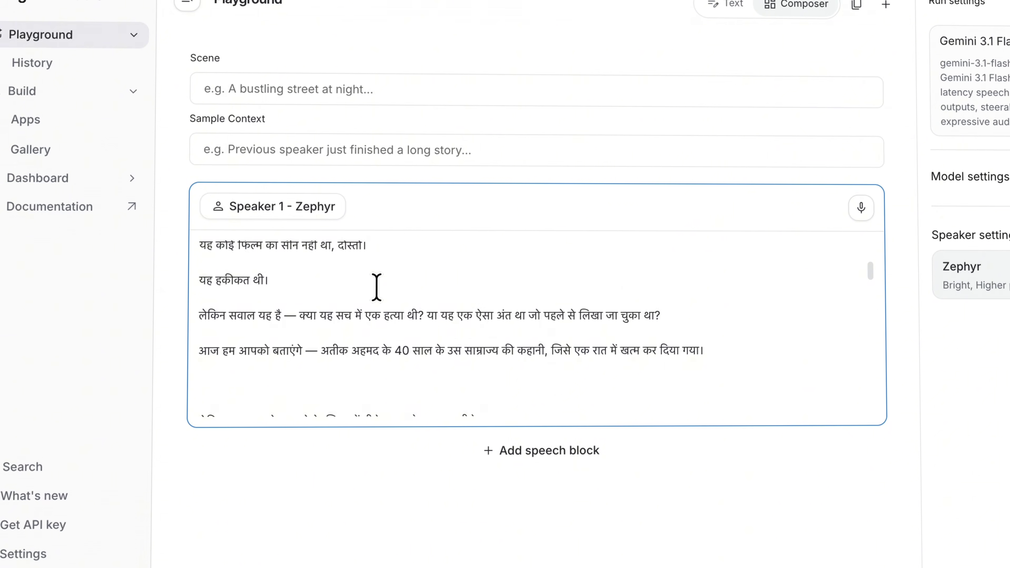
scroll(374, 287, "down", 5)
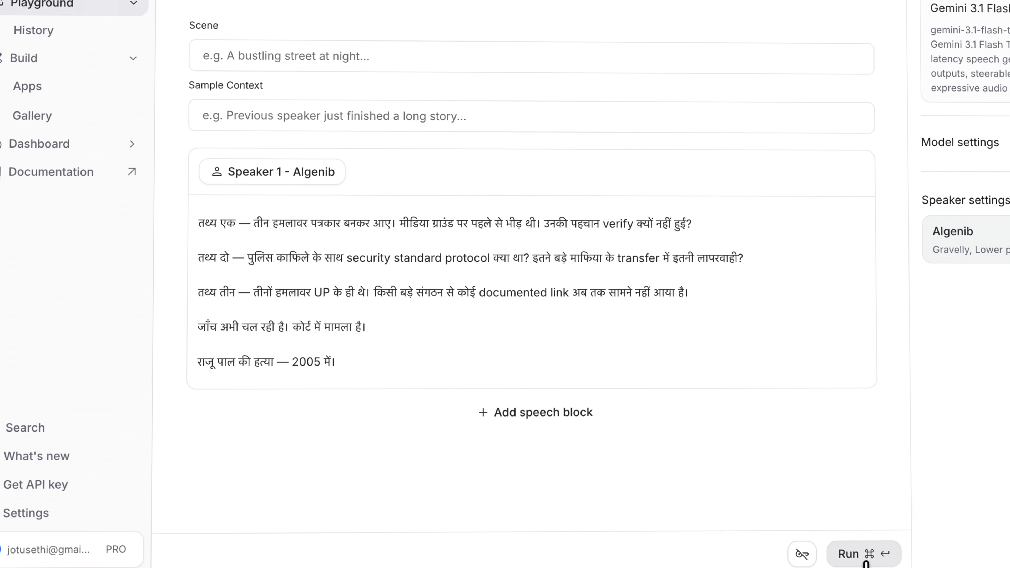
left_click(831, 555)
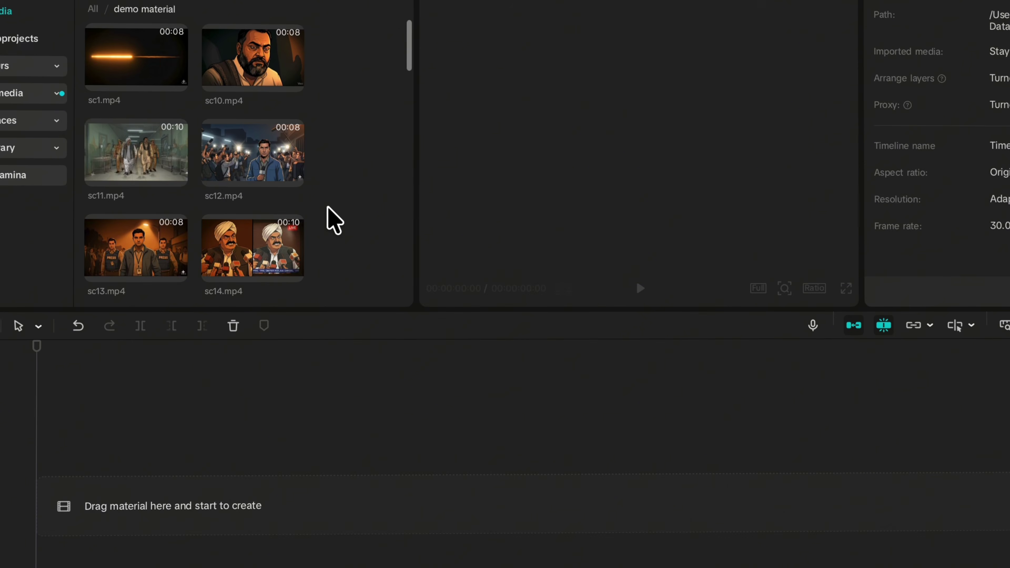
Step: Look over the demo material clips in CapCut and place the ElevenLabs voiceover MP3 at the start of the timeline
scroll(335, 219, "down", 2)
scroll(329, 205, "down", 10)
scroll(330, 206, "up", 10)
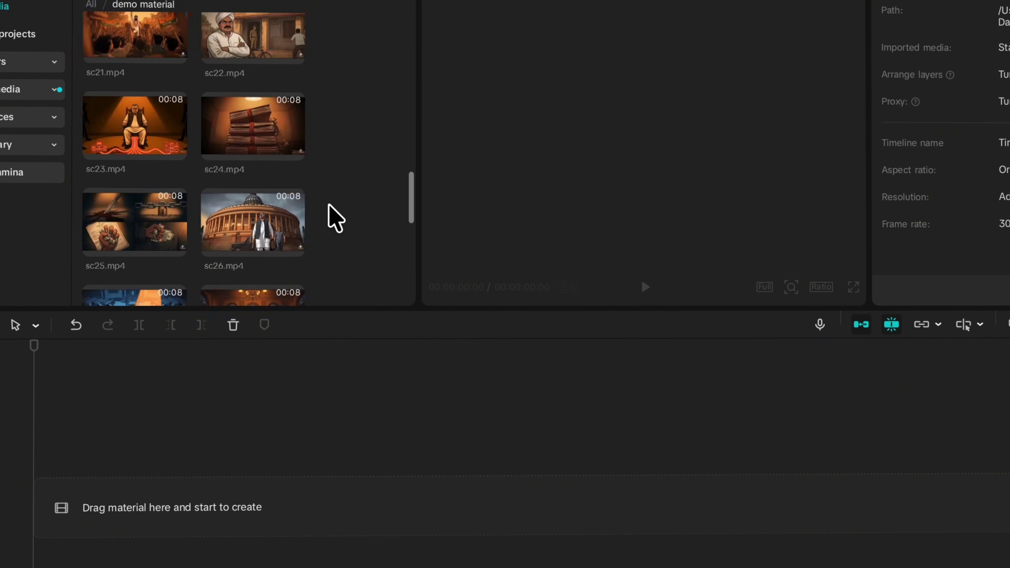
scroll(329, 205, "up", 3)
left_click(90, 4)
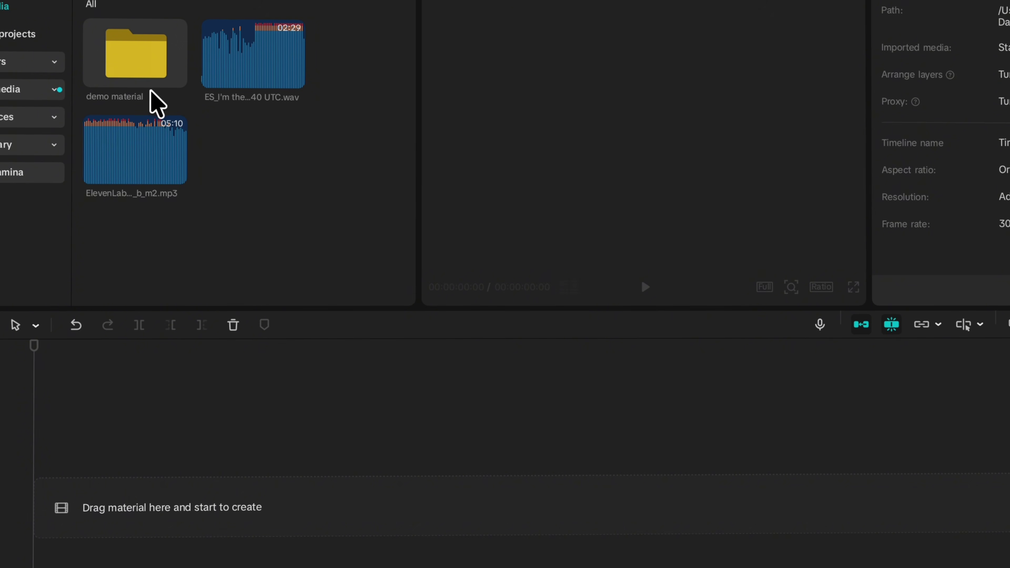
left_click_drag(154, 150, 140, 559)
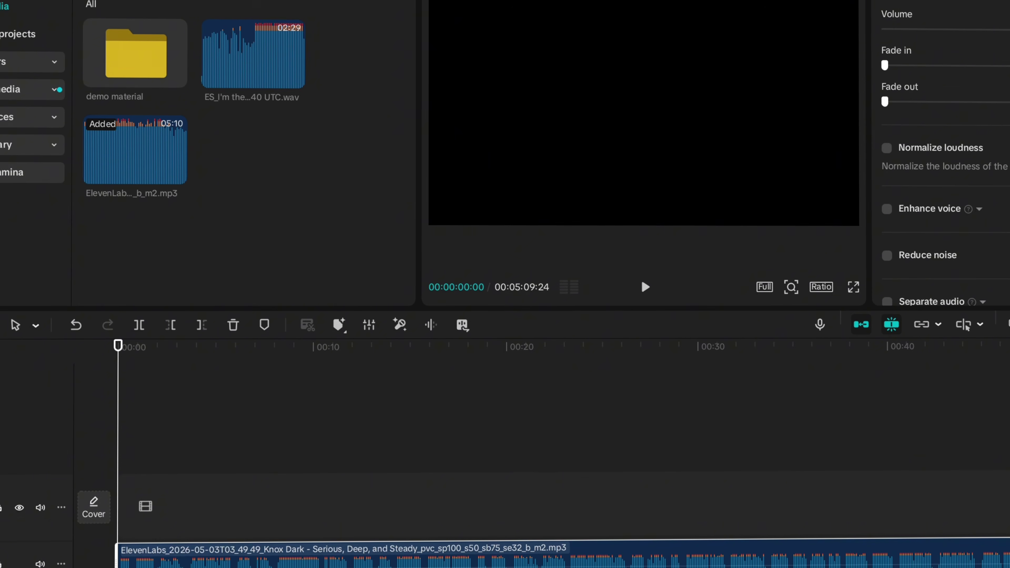
Step: Place sc1.mp4 from the demo material folder above the start of the voiceover, muted and trimmed to 00:00:05:29
double_click(132, 80)
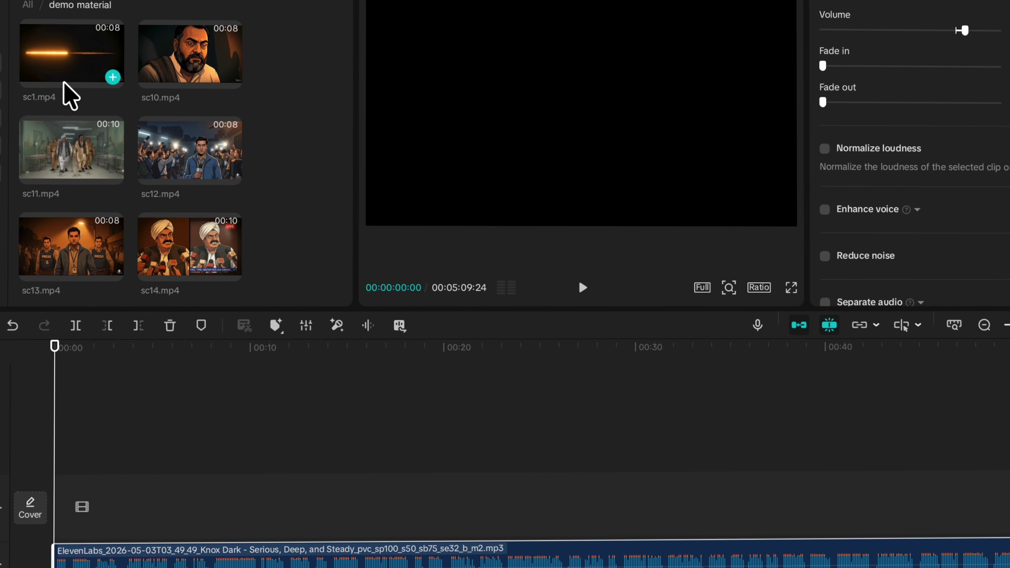
left_click_drag(64, 80, 105, 459)
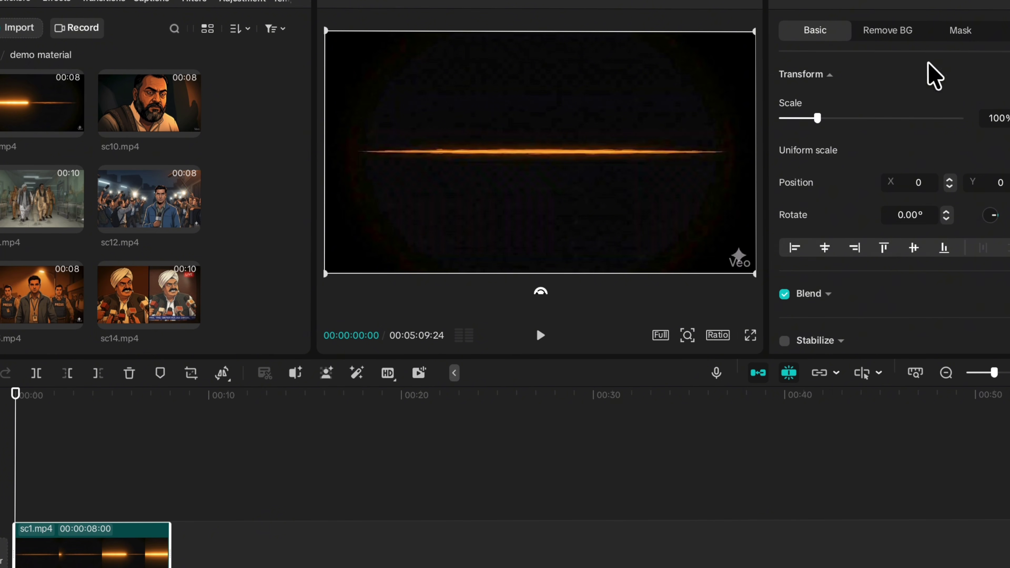
left_click(842, 1)
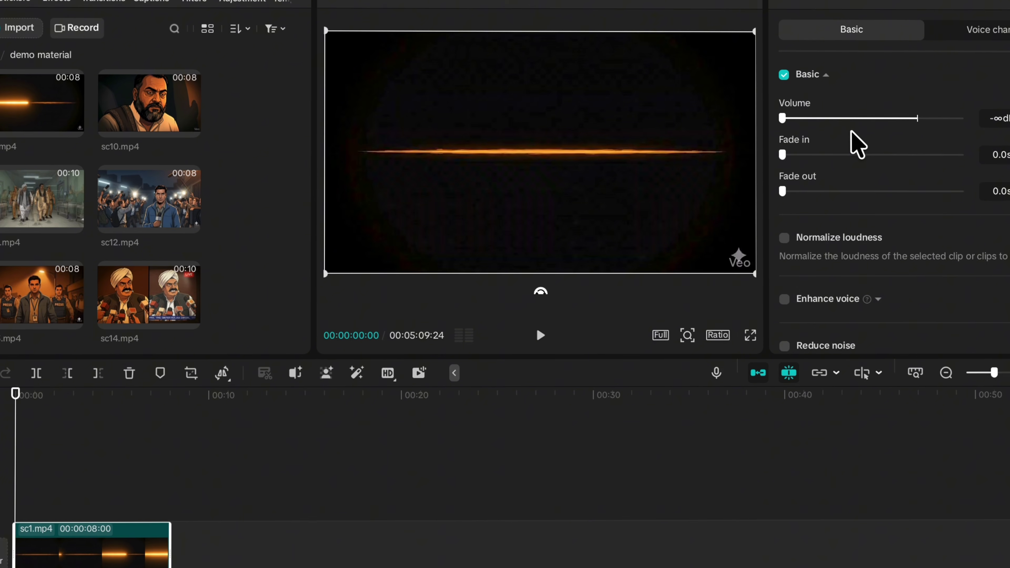
left_click_drag(205, 533, 173, 523)
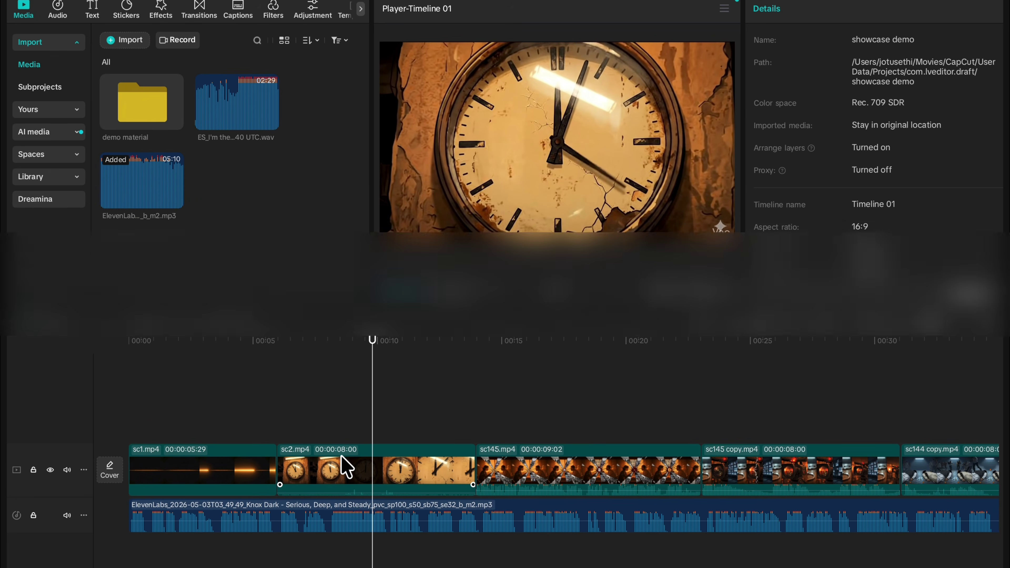
Step: Crop sc2.mp4 at its lower edge to cut out the Veo watermark and preview the clip full screen
left_click(728, 293)
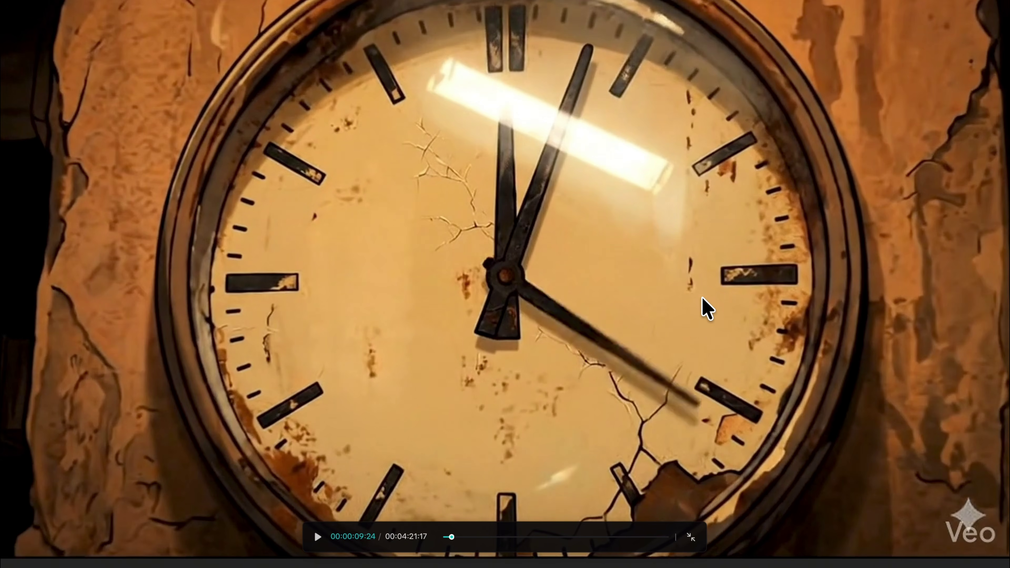
left_click(690, 537)
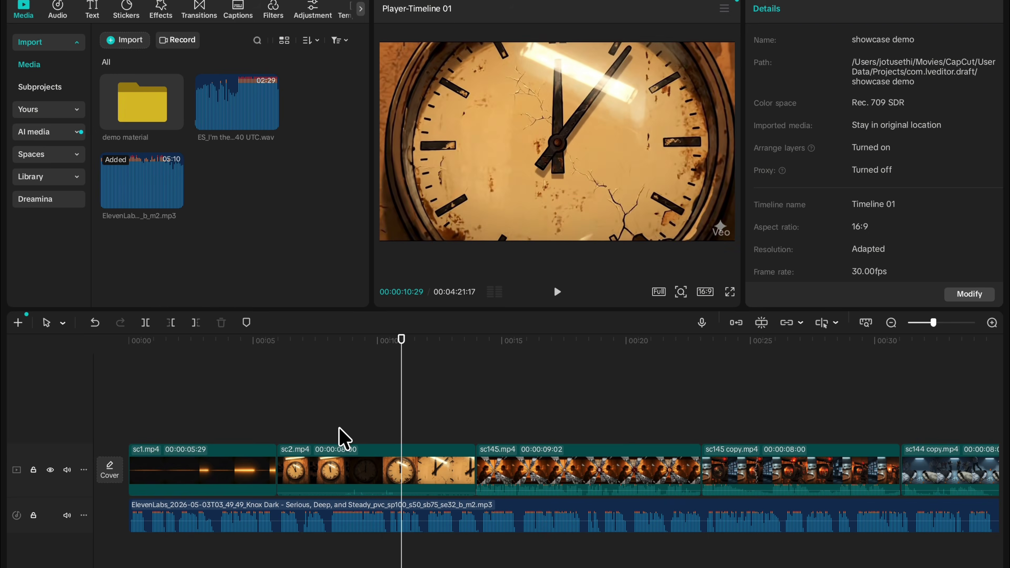
left_click(342, 457)
left_click(275, 329)
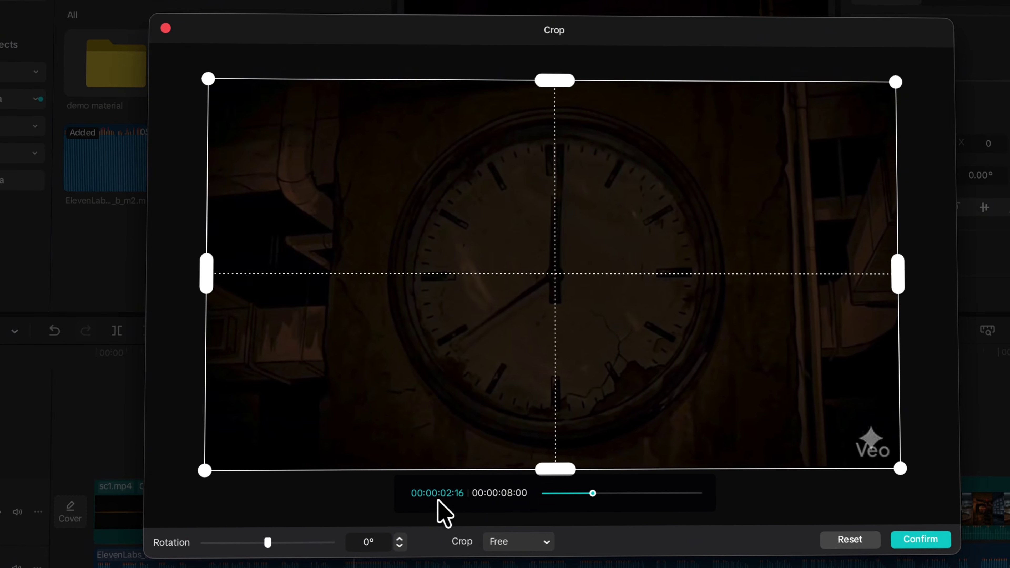
left_click(550, 543)
left_click(522, 484)
left_click_drag(546, 469, 547, 430)
left_click(912, 536)
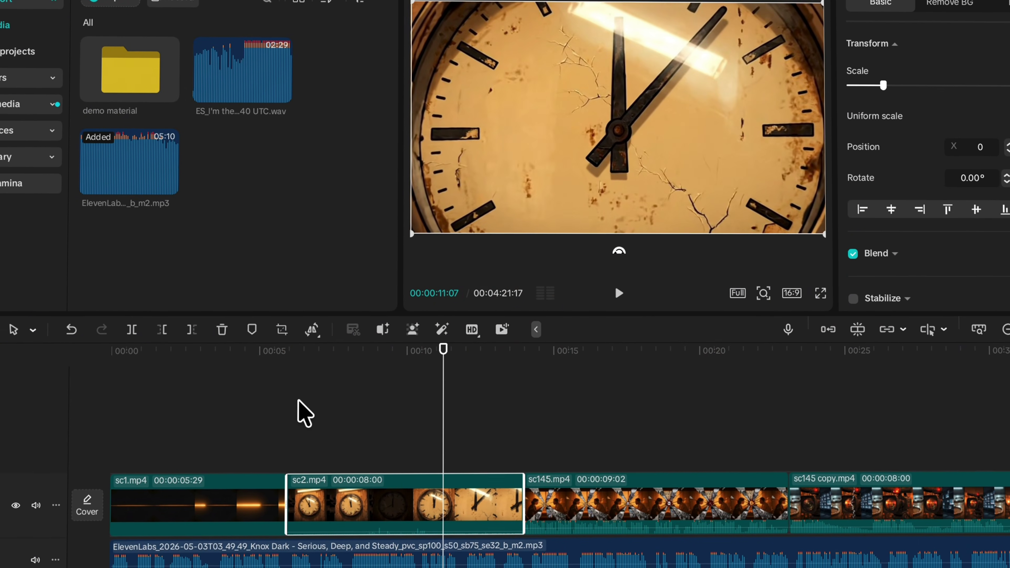
left_click(298, 400)
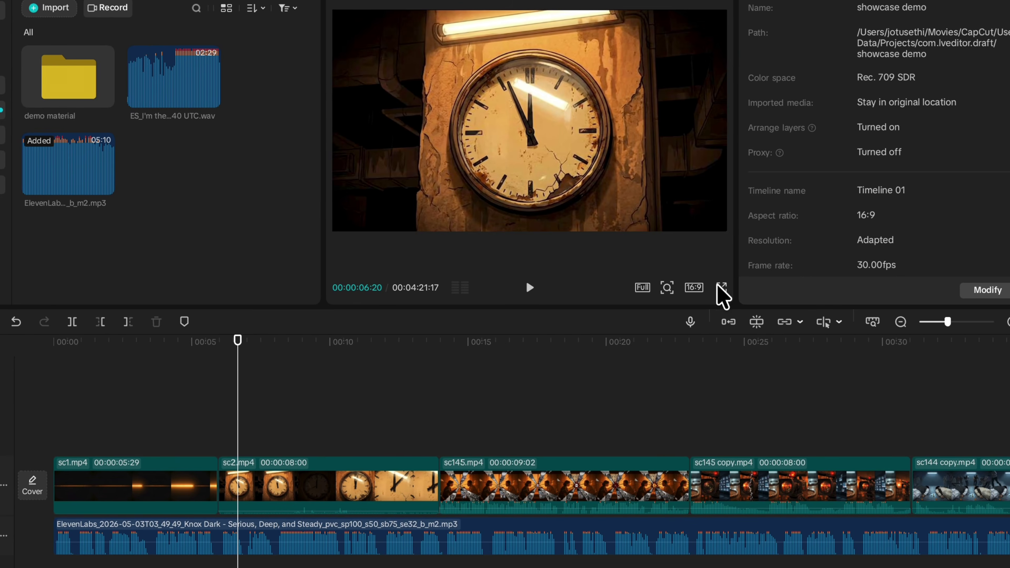
left_click(820, 293)
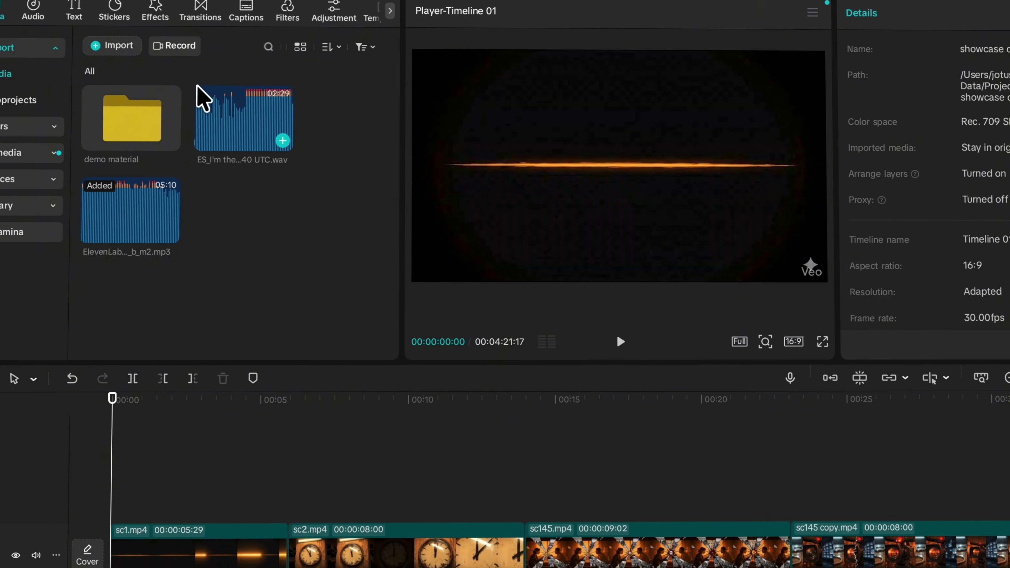
Step: Add the Mix transition at the cuts between sc1.mp4, sc2.mp4, sc145.mp4 and sc145 copy.mp4, accepting duplicate frames
left_click(210, 20)
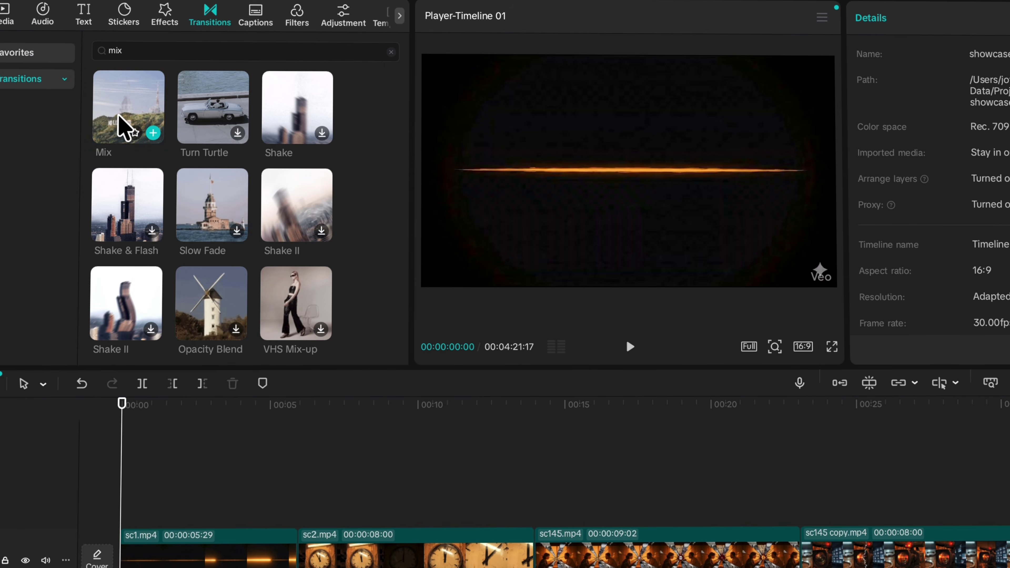
left_click_drag(124, 129, 294, 548)
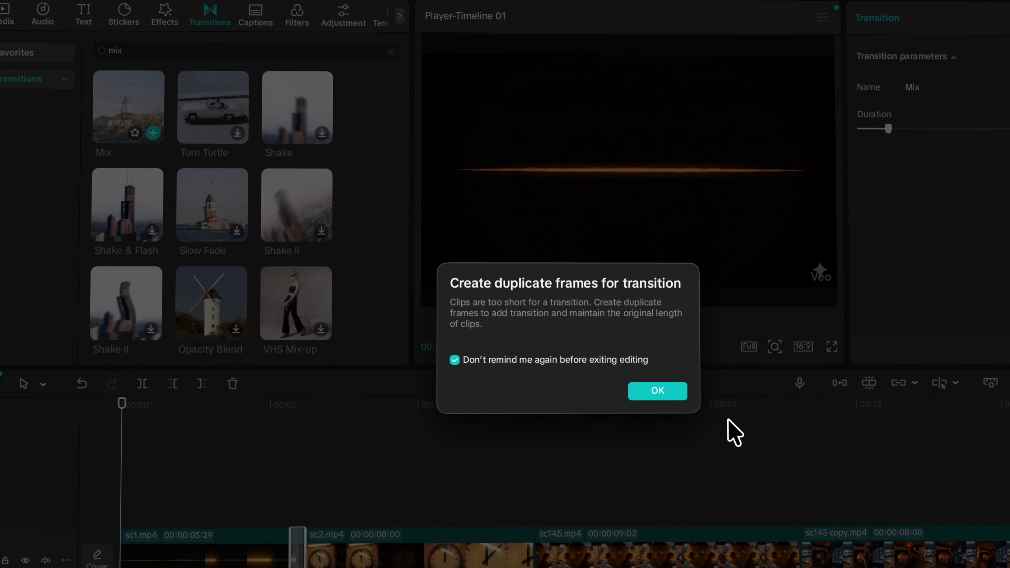
left_click(657, 390)
left_click_drag(115, 109, 547, 557)
left_click_drag(124, 98, 789, 529)
left_click_drag(117, 105, 951, 473)
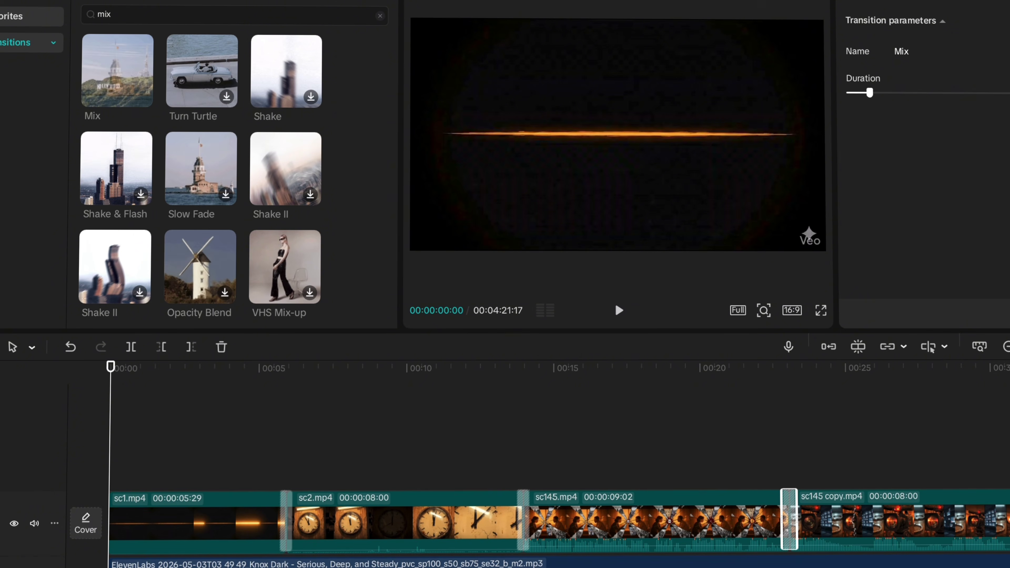
left_click(1005, 519)
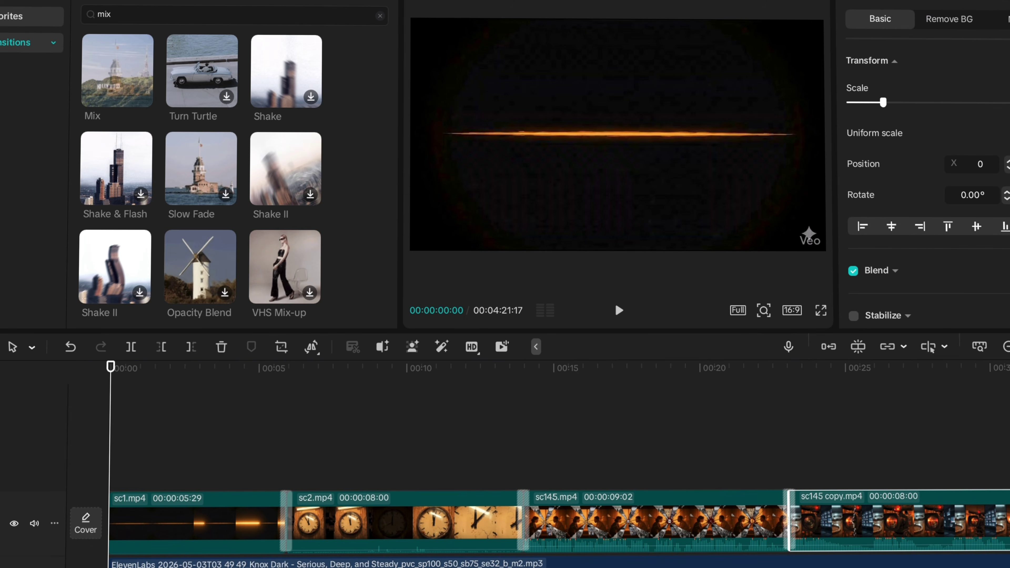
left_click(943, 369)
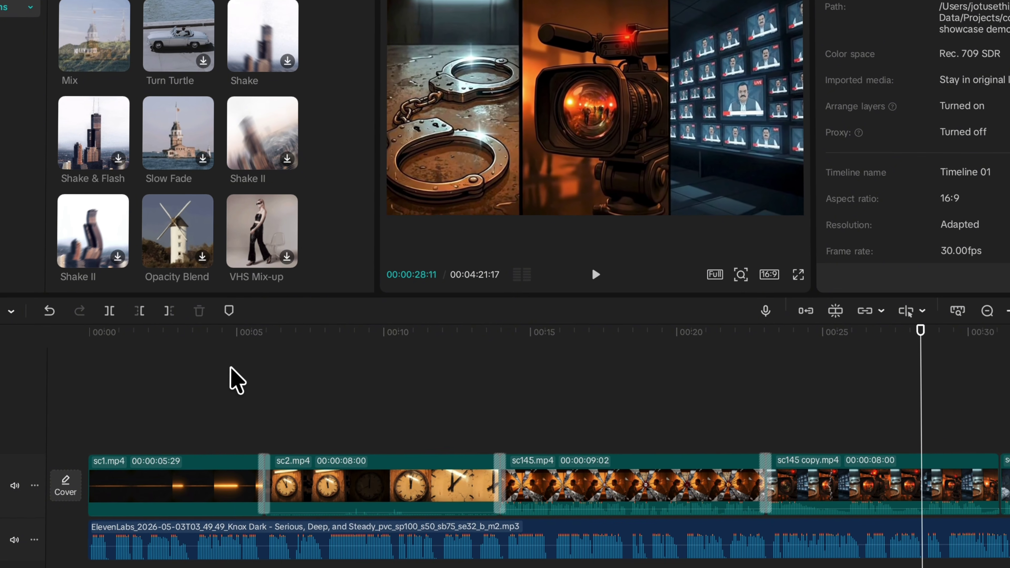
Step: Add a default text clip above the start of sc2.mp4 at 00:00:06:06, reading "PRAYAGRAJ, UP"
left_click(234, 371)
mouse_move(281, 369)
left_mouse_down()
mouse_move(261, 358)
mouse_move(271, 355)
left_mouse_up()
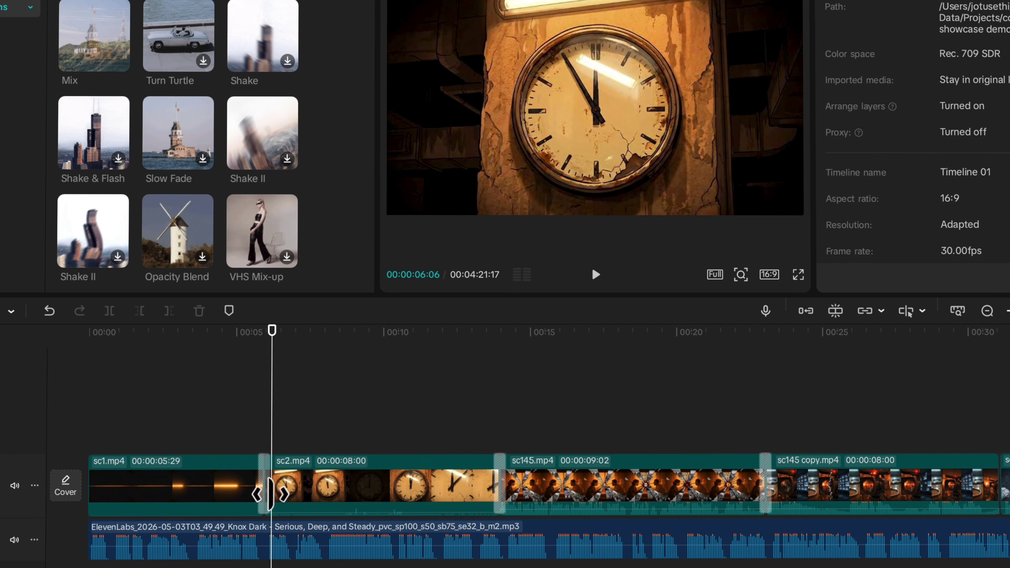
mouse_move(64, 28)
left_click(84, 0)
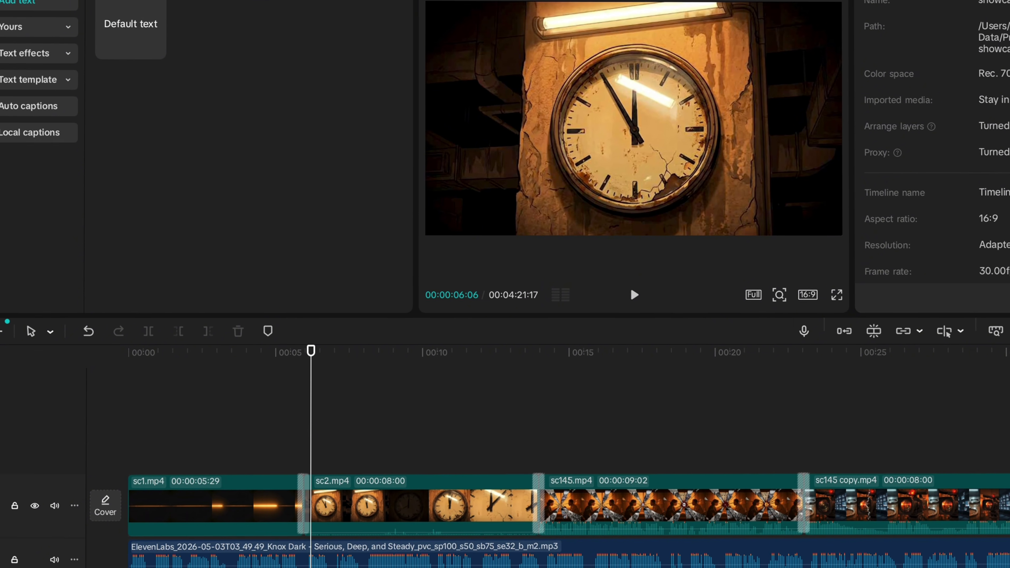
mouse_move(127, 8)
left_click_drag(133, 64, 322, 498)
type("PRAYAGRAJ, UP")
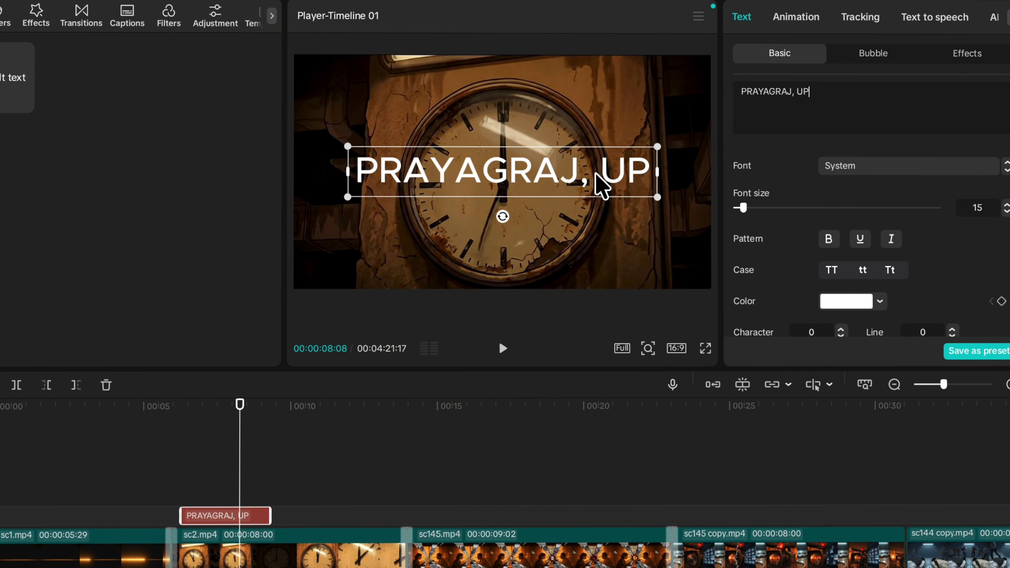
Step: Set the PRAYAGRAJ, UP title's font to BlockRub and its font size to 12
left_click(853, 171)
left_click(881, 248)
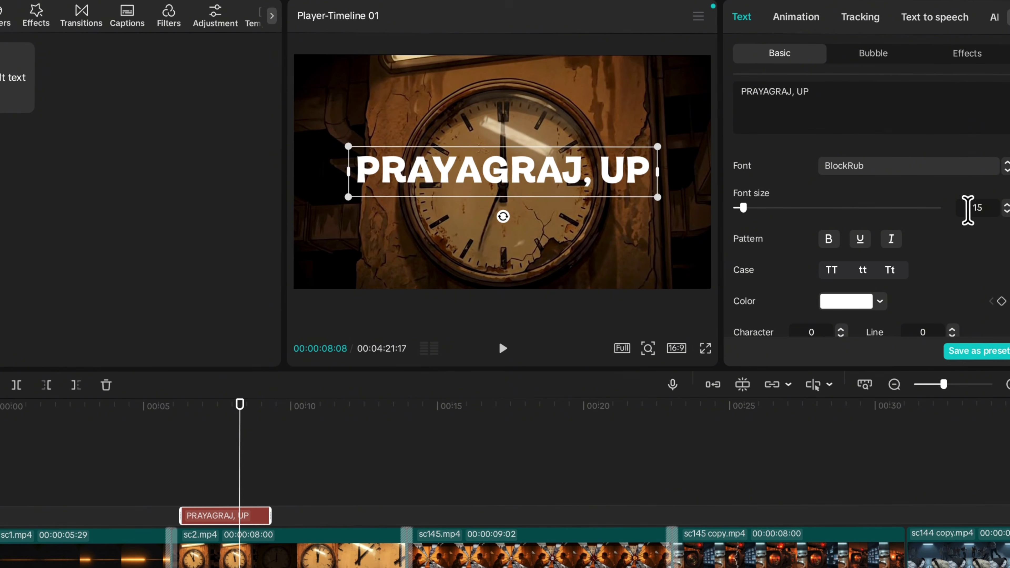
left_click(1006, 211)
left_click(1006, 212)
left_click(1006, 211)
Step: Scale the title down slightly, position it over the upper half of the clock and set its opacity to 68%
left_click_drag(627, 193, 639, 195)
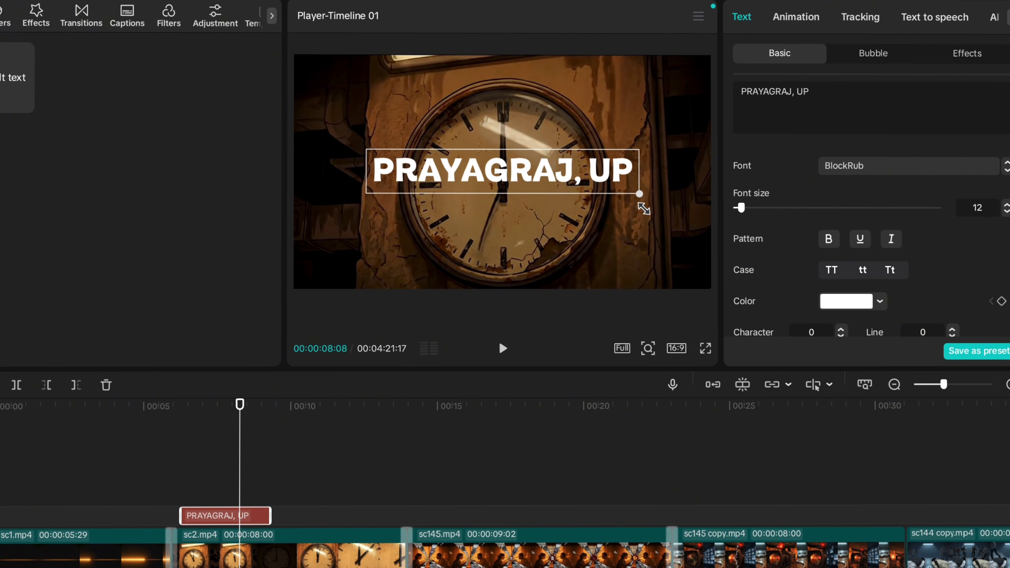
left_click_drag(369, 152, 449, 153)
left_click_drag(497, 179, 476, 181)
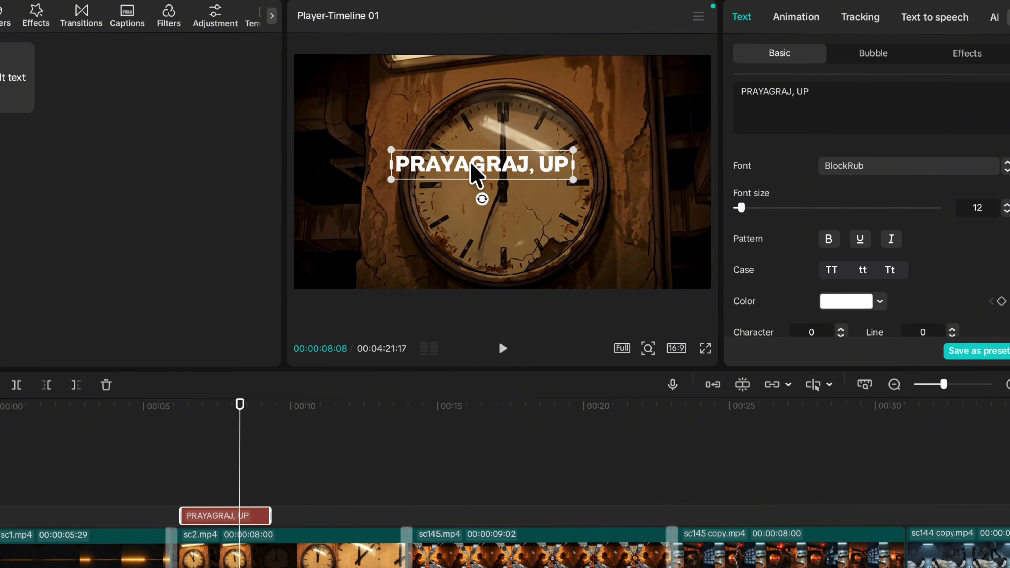
left_click_drag(590, 188, 621, 185)
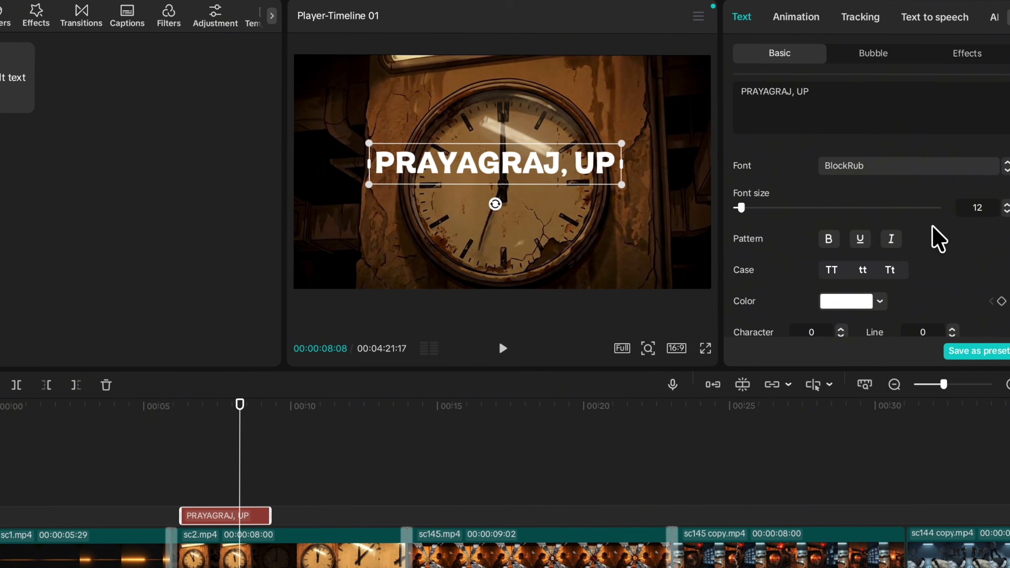
scroll(938, 239, "down", 10)
left_click(854, 225)
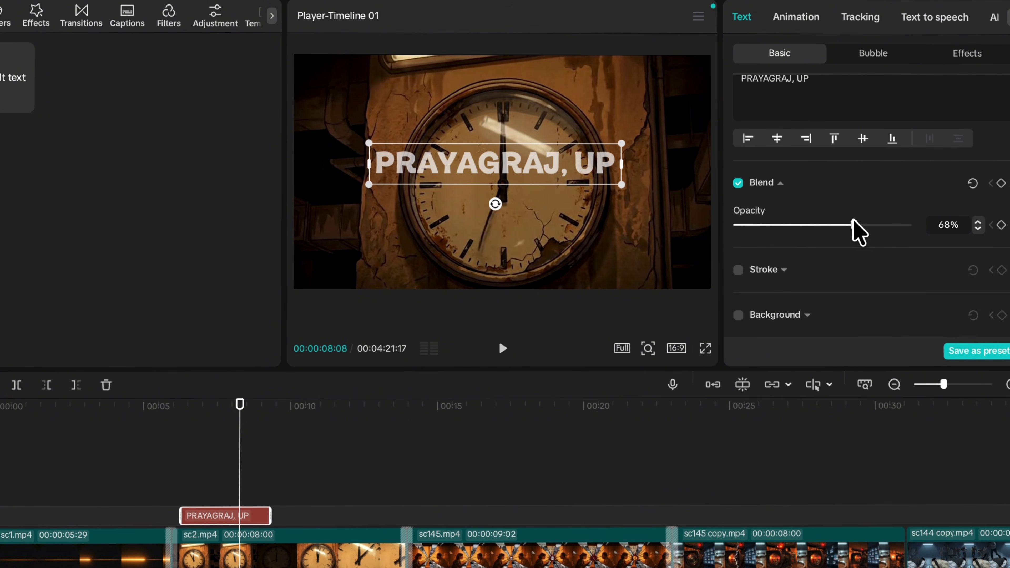
scroll(858, 237, "up", 10)
Step: Apply the Typewriter entrance animation to the title with a duration of 1.4s
left_click(218, 420)
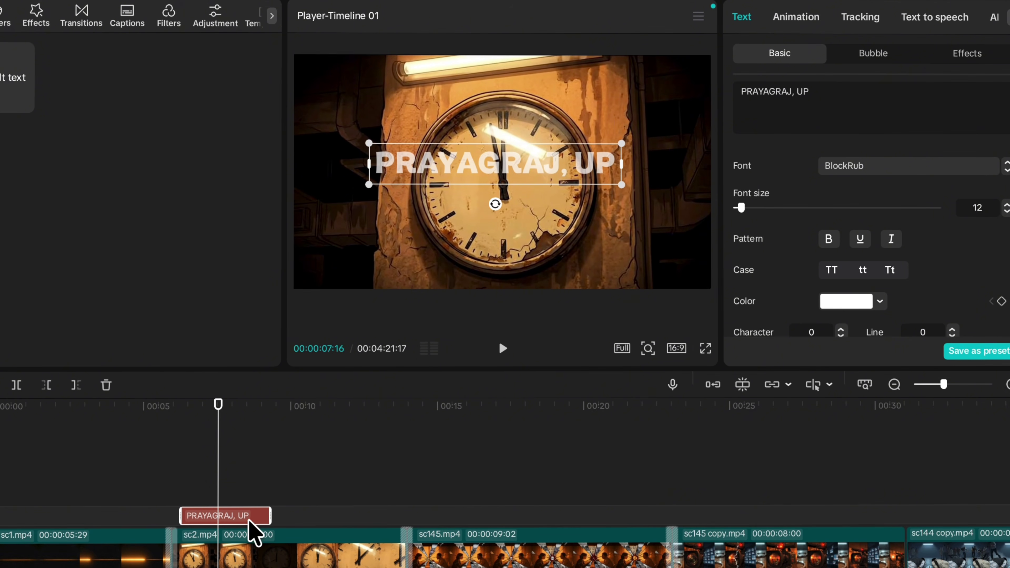
left_click(795, 17)
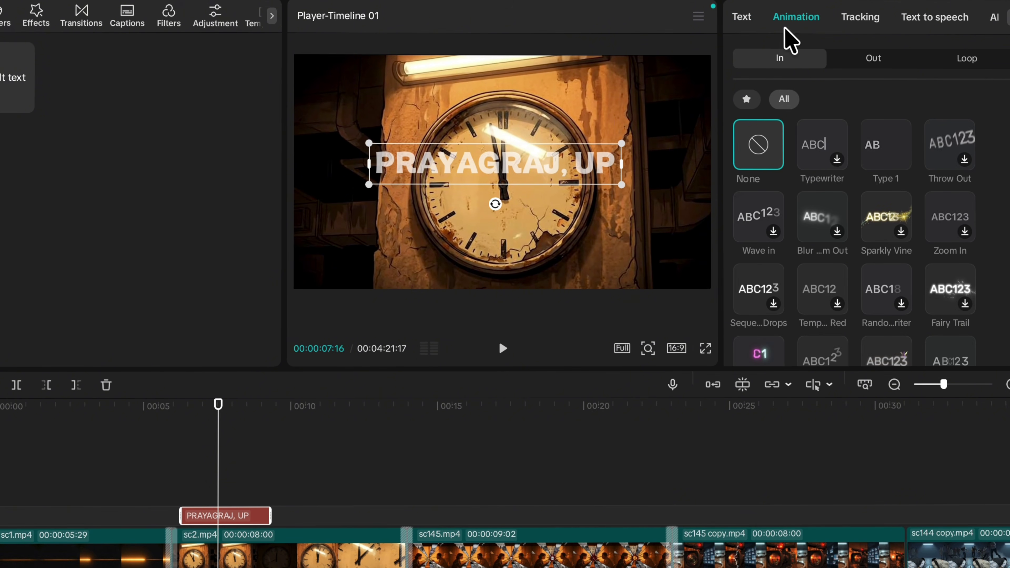
left_click(821, 149)
left_click_drag(927, 357, 925, 354)
left_click_drag(190, 461, 184, 461)
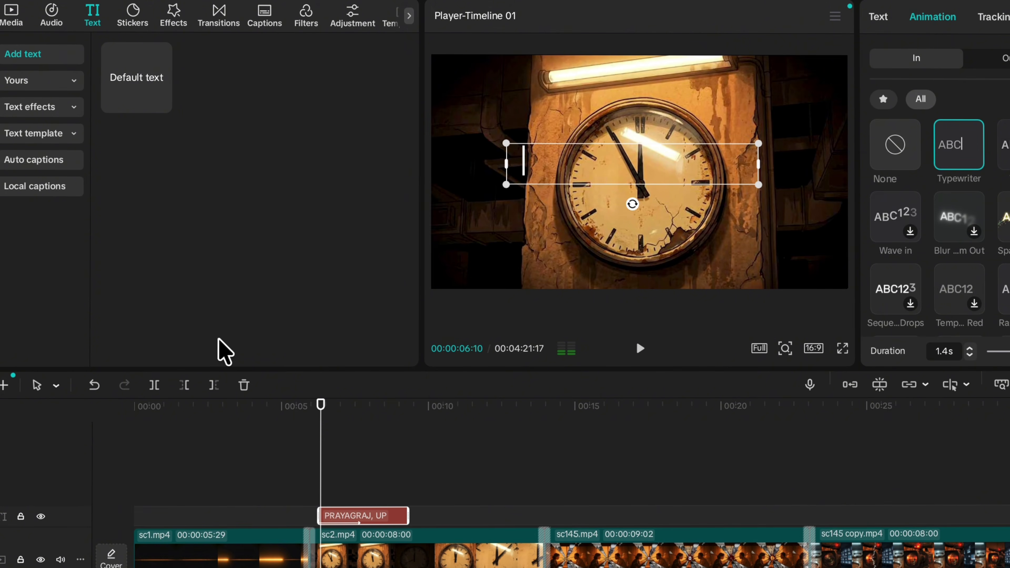
Step: Search the sound effects library for "type"
left_click(8, 14)
left_click(48, 17)
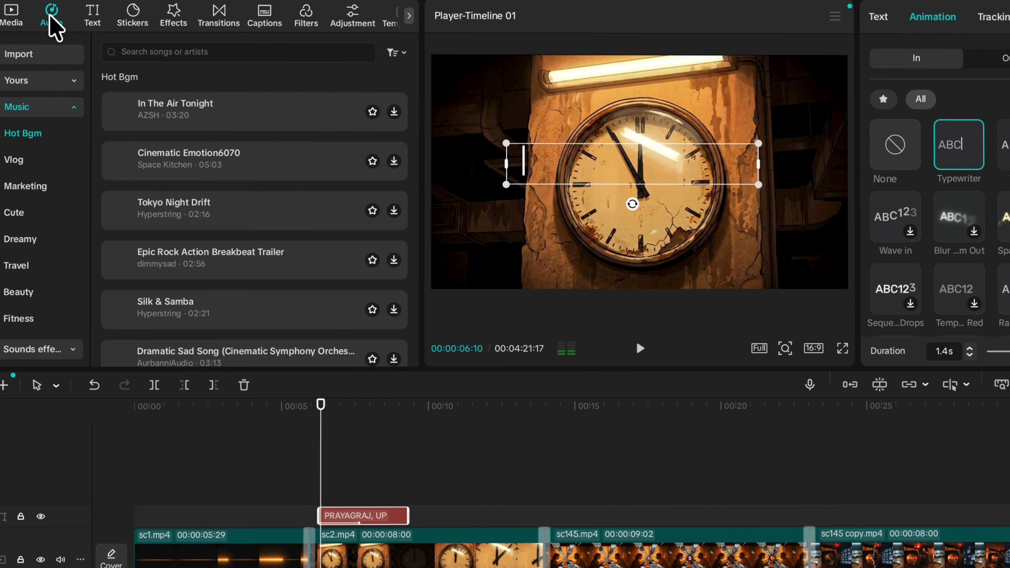
left_click(27, 350)
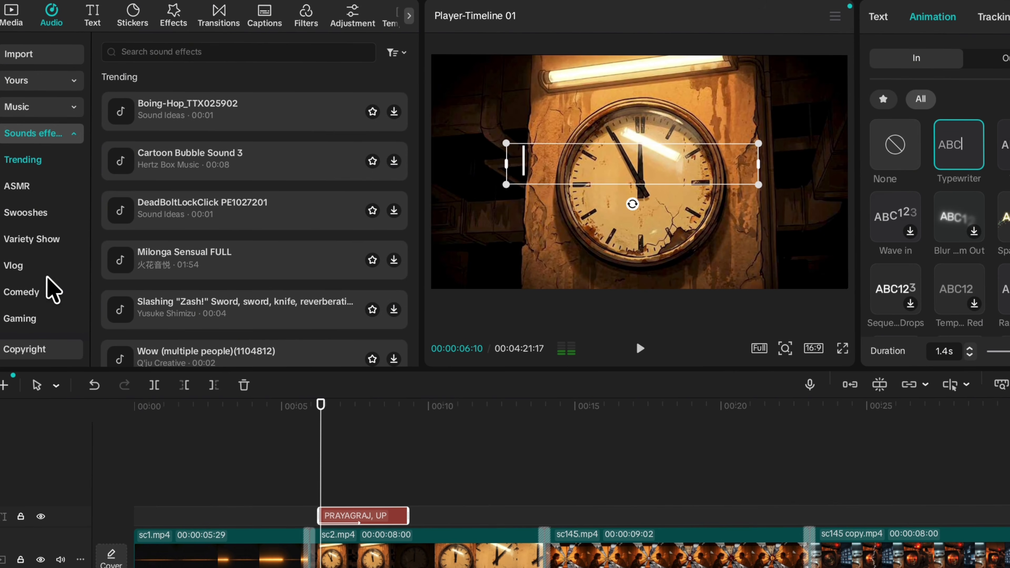
left_click(228, 52)
type("type")
key("Return")
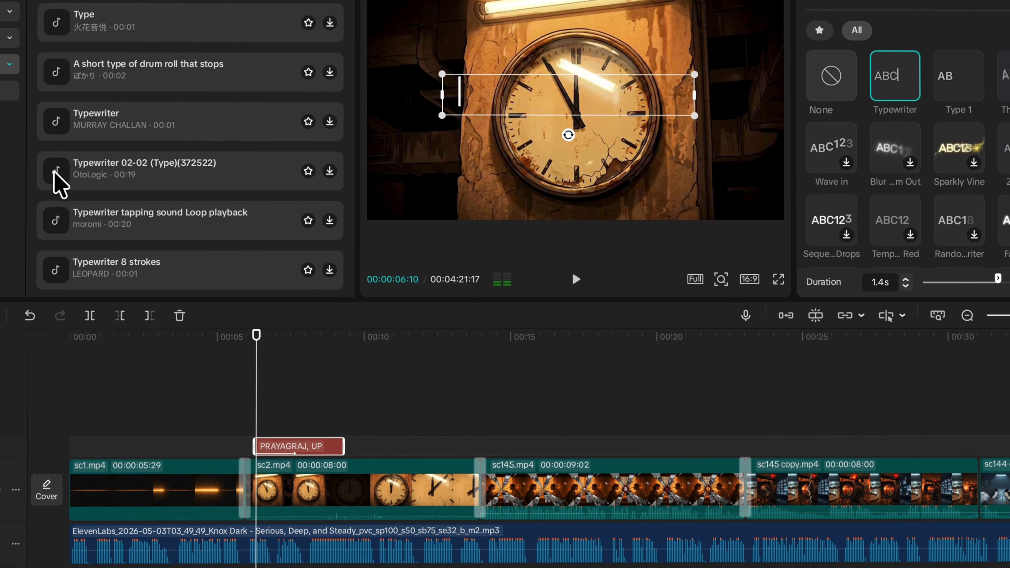
Step: Place the Typewriter 02-02 (Type)(372522) sound beneath the start of the title and trim its end to 00:00:07:26
left_click_drag(121, 252, 428, 312)
left_click_drag(356, 235, 254, 556)
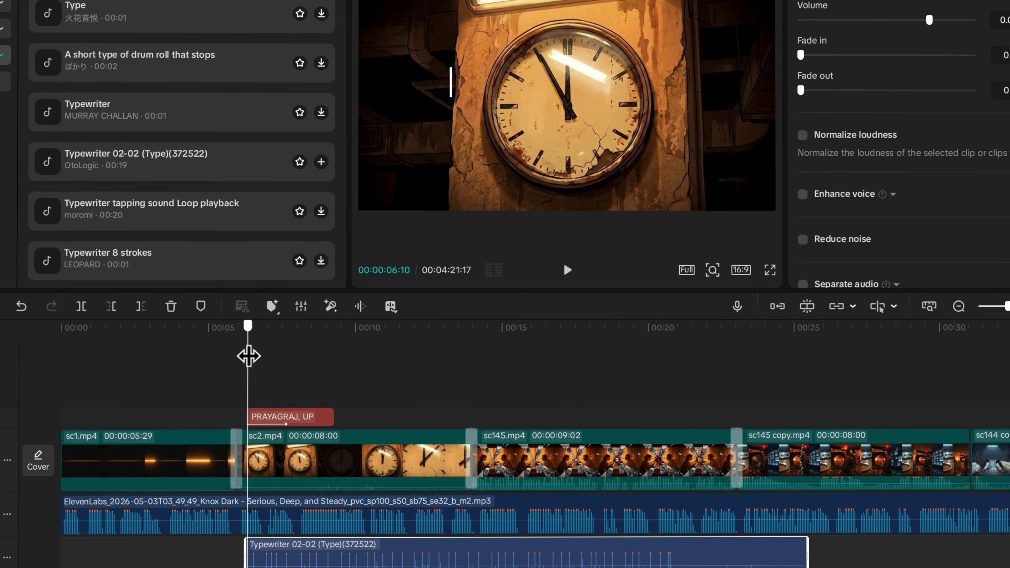
left_click_drag(248, 356, 291, 357)
left_click_drag(814, 553, 287, 501)
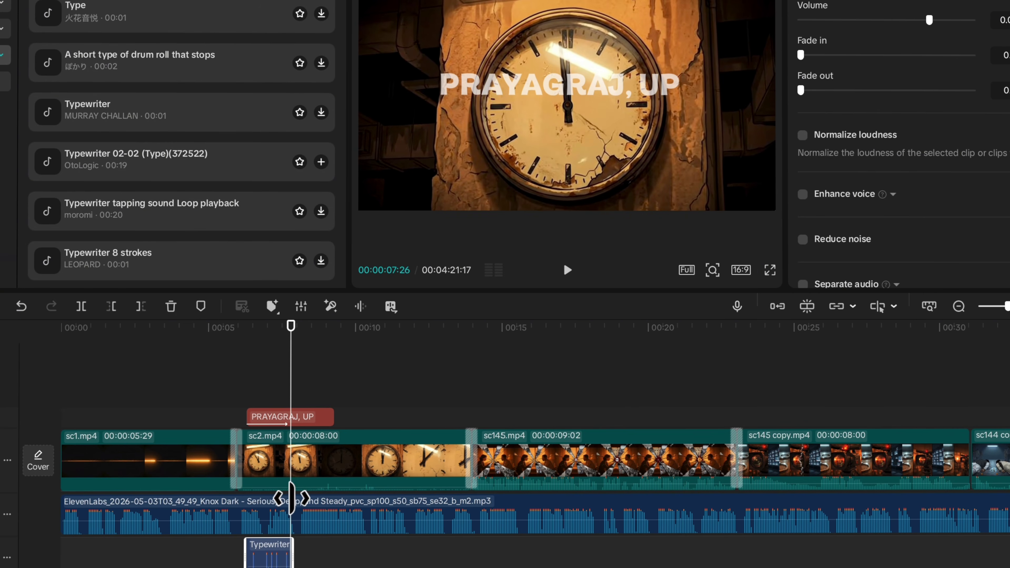
Step: Select the PRAYAGRAJ, UP title together with its Typewriter sound and copy both clips
left_click_drag(292, 347, 420, 347)
left_click(330, 416)
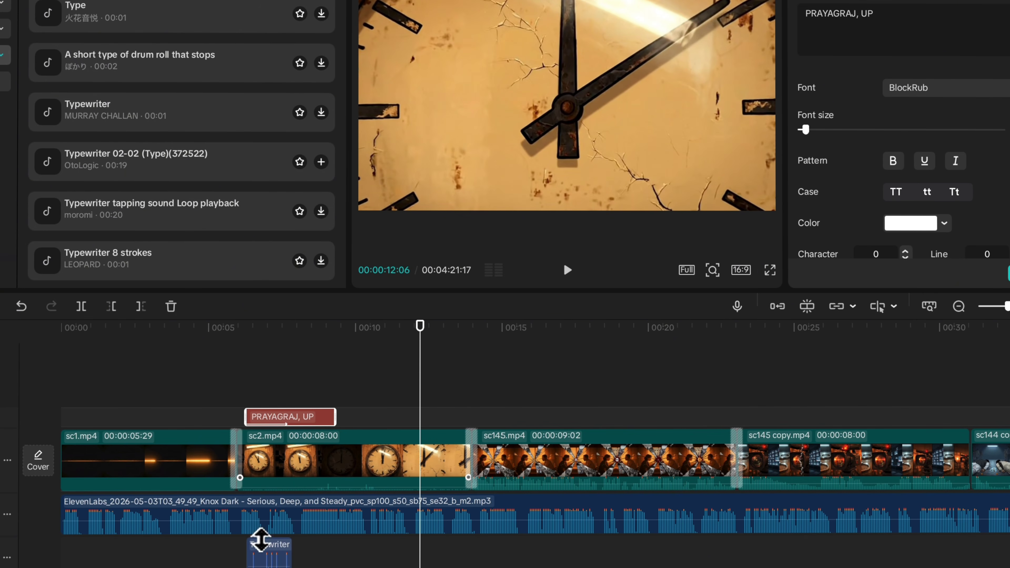
left_click(296, 430)
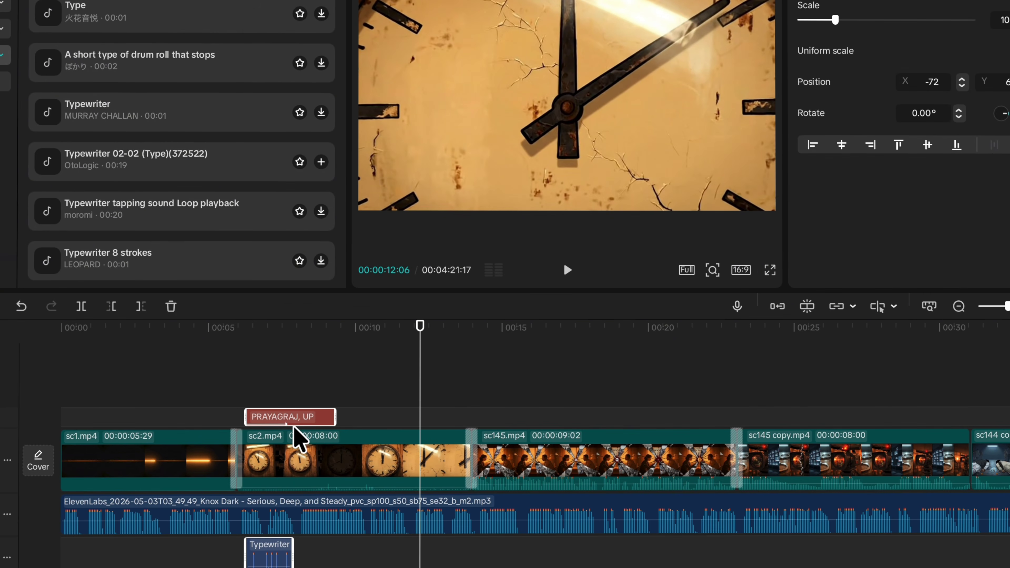
right_click(273, 420)
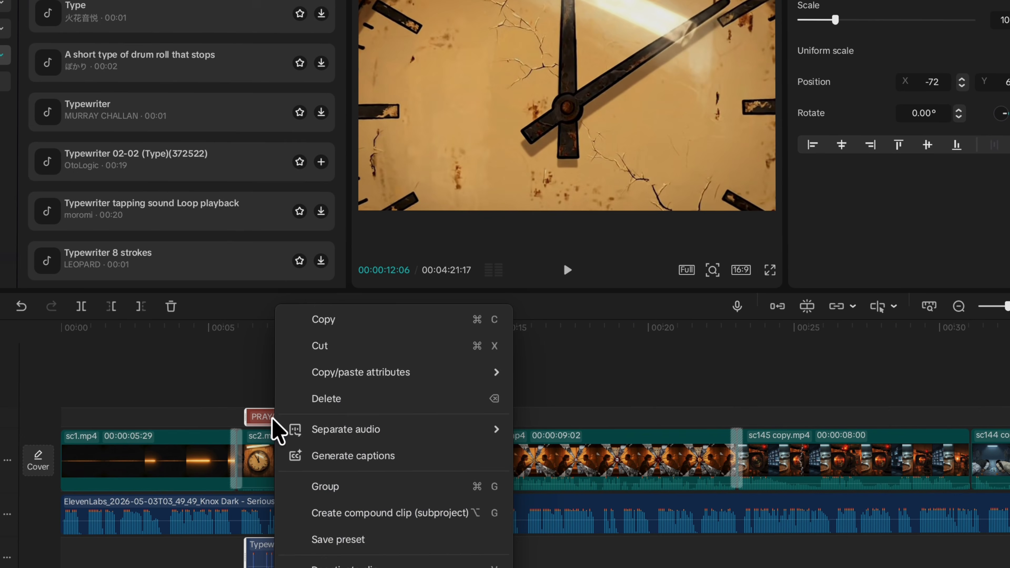
left_click(359, 323)
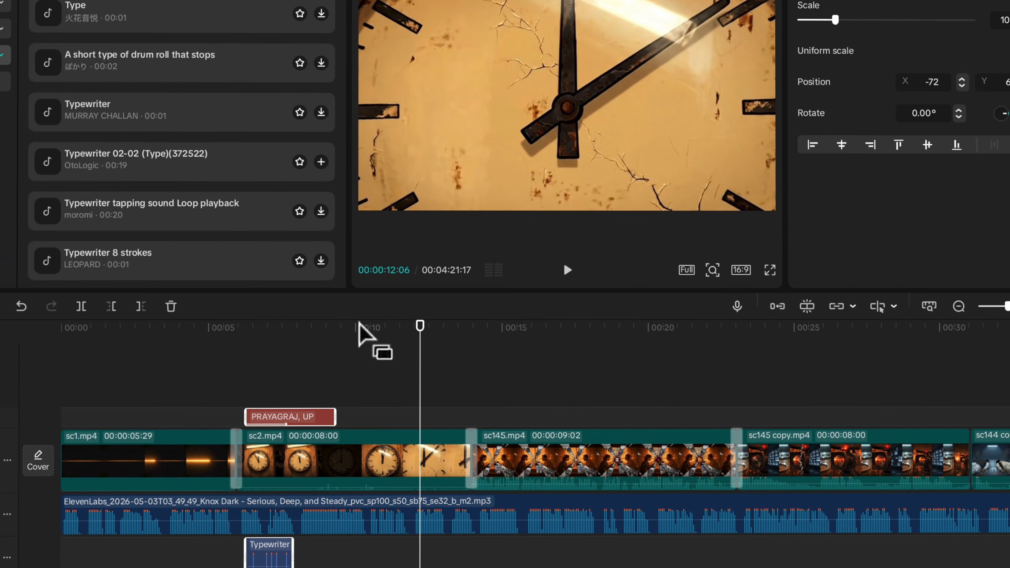
Step: Look through the following scenes on the timeline, from sc145.mp4 past sc144 copy.mp4 and sc15.mp4
left_click(599, 338)
left_click(772, 350)
left_click(986, 344)
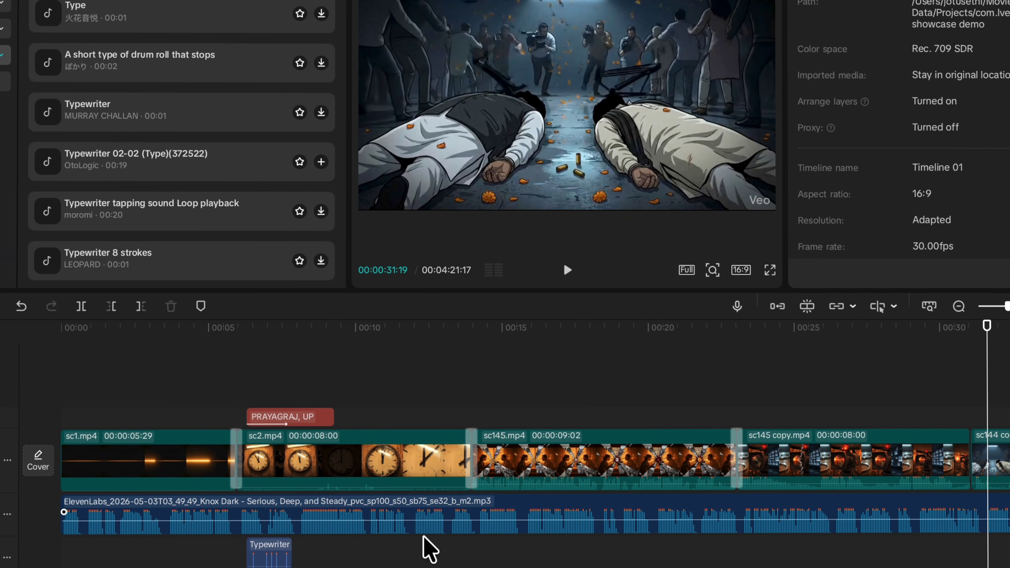
scroll(516, 378, "right", 10)
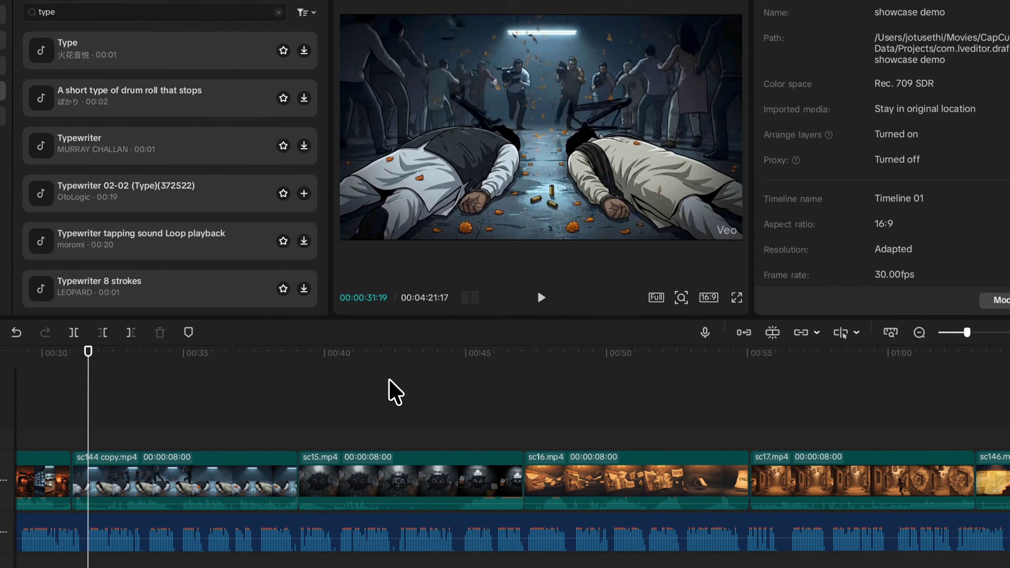
left_click(408, 374)
scroll(418, 401, "down", 3)
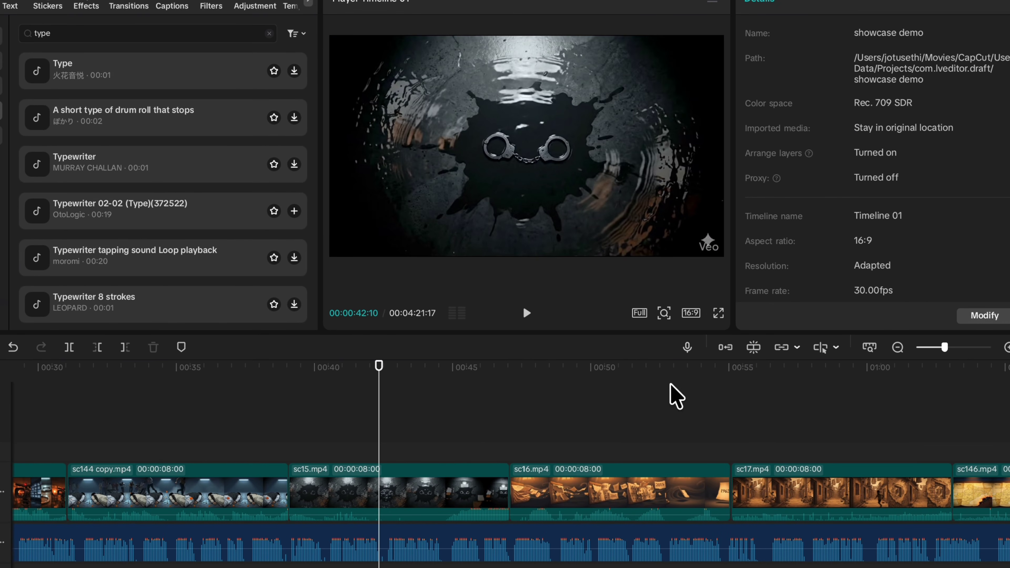
left_click(599, 398)
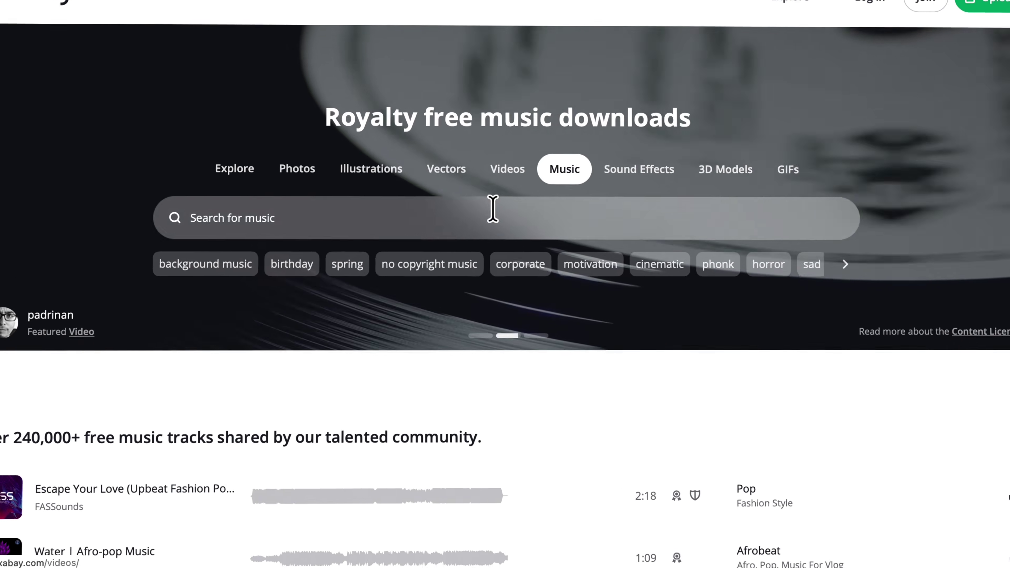
Step: Search Pixabay's royalty-free music for crime documentary tracks and browse the results
left_click(507, 241)
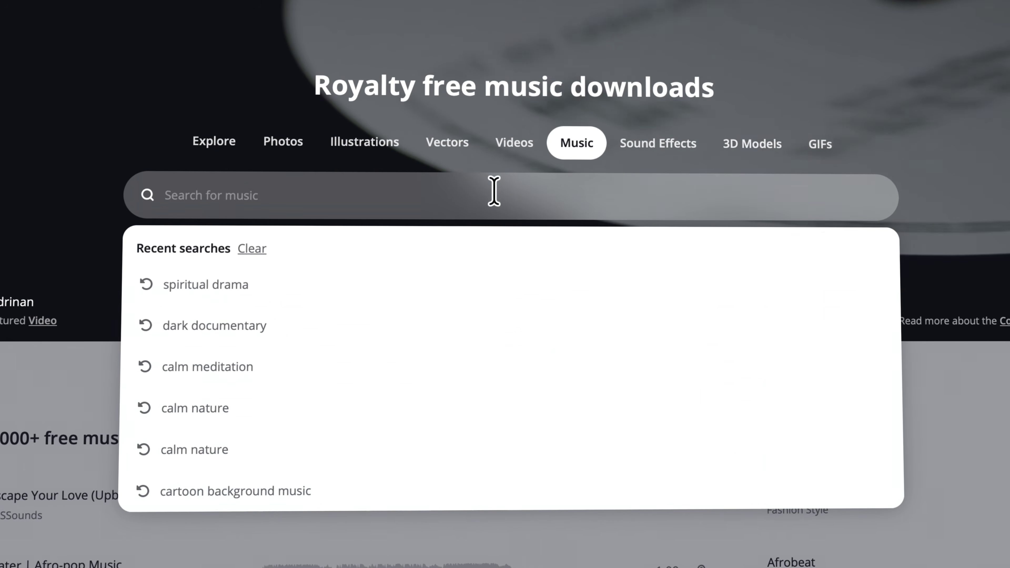
type("crime docume")
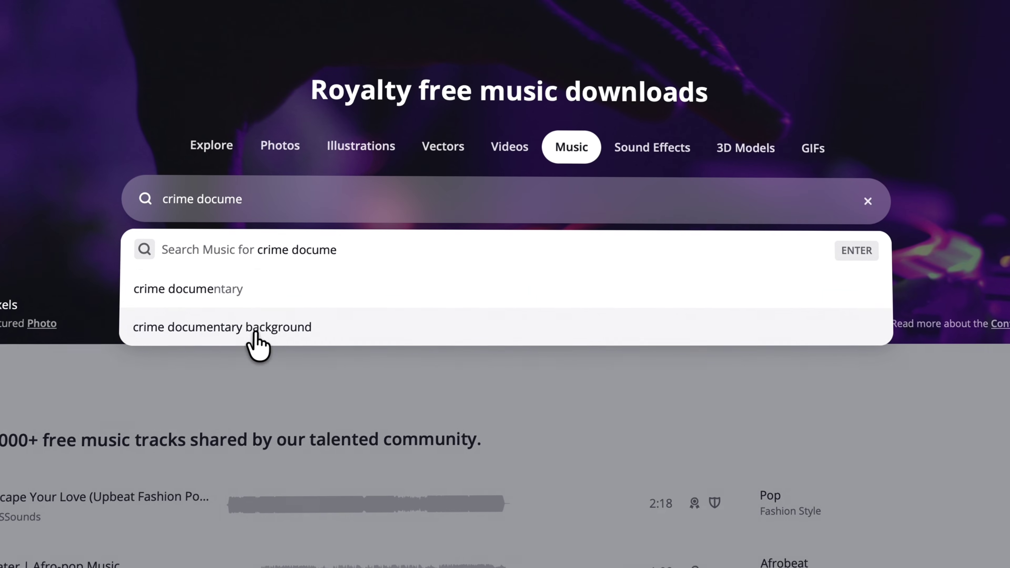
left_click(369, 289)
scroll(95, 135, "down", 8)
scroll(216, 212, "down", 3)
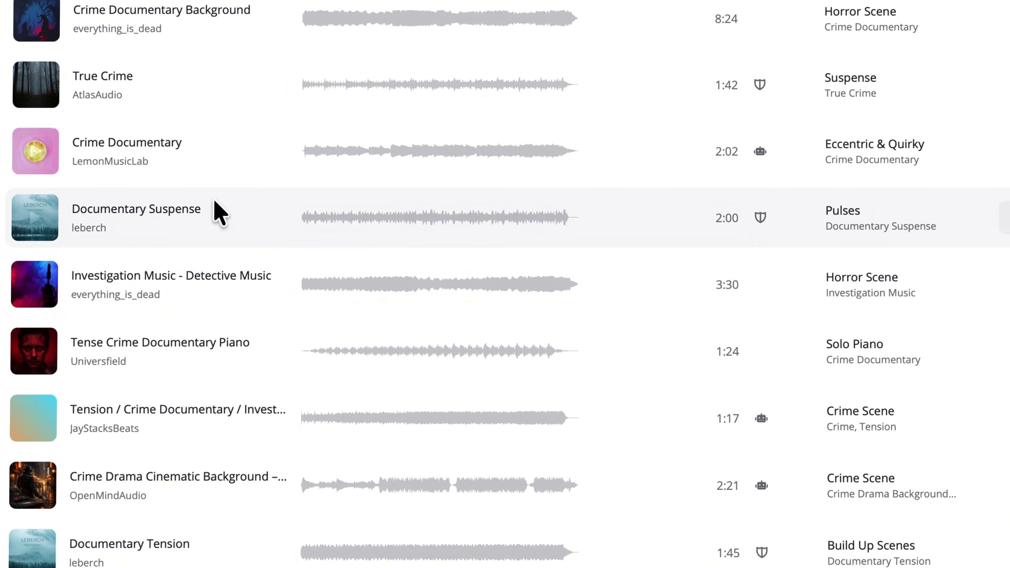
scroll(556, 318, "down", 5)
scroll(554, 308, "down", 6)
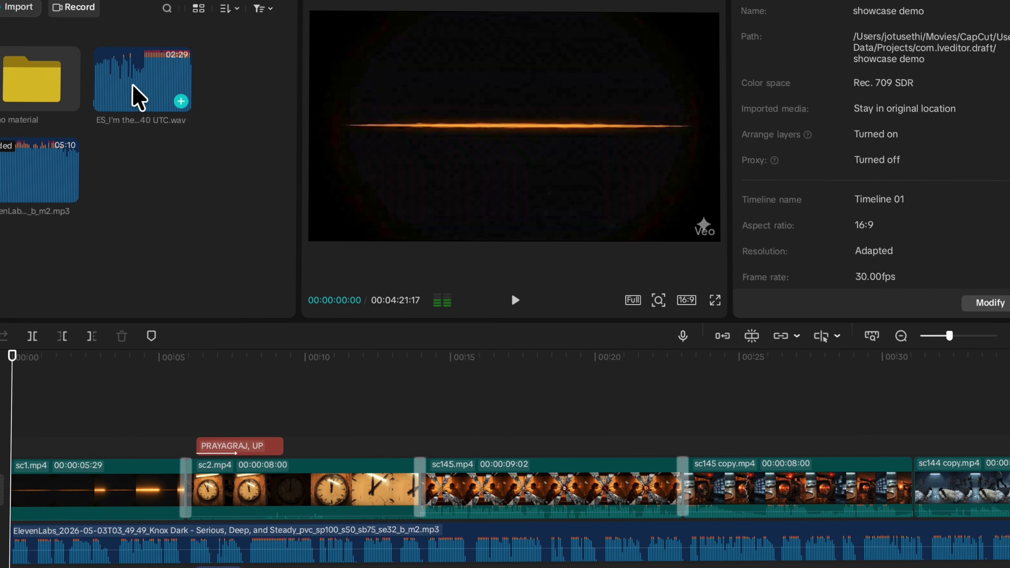
Step: In CapCut, add the ES_I'm the...40 UTC.wav music beneath the voiceover from the start, and lower its volume to about -12.6 dB
left_click_drag(137, 98, 68, 534)
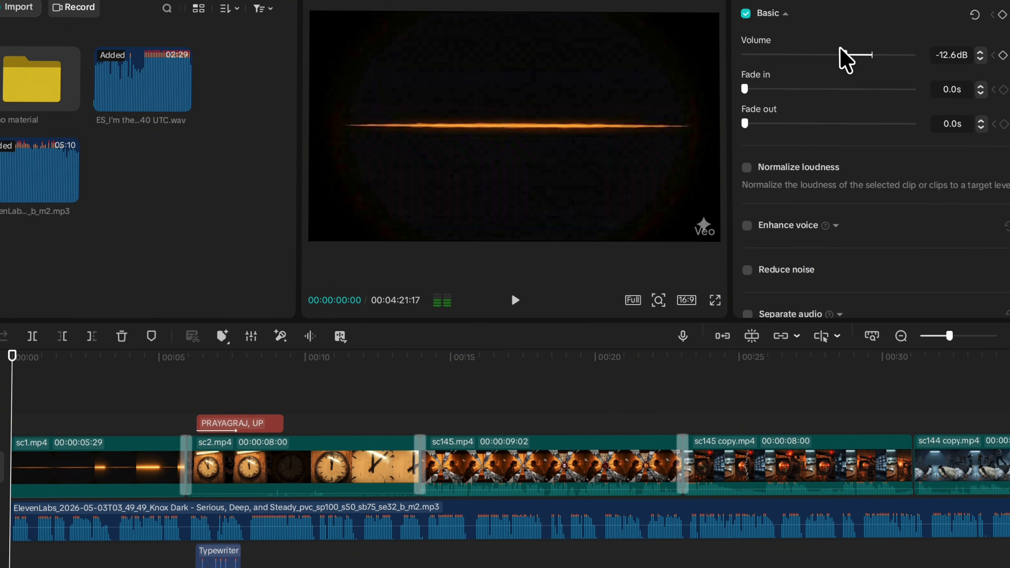
left_click_drag(739, 395, 998, 398)
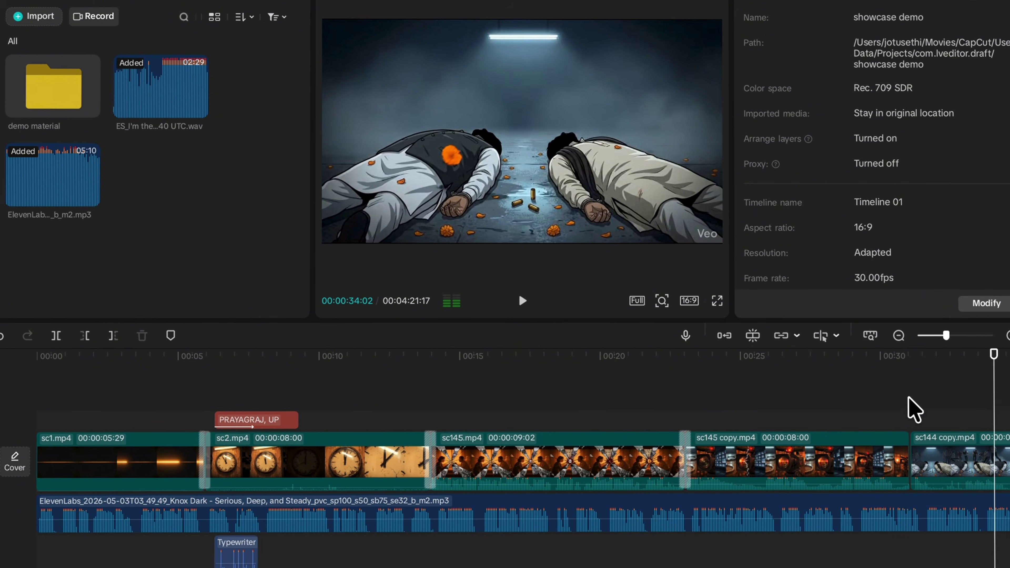
scroll(913, 410, "right", 15)
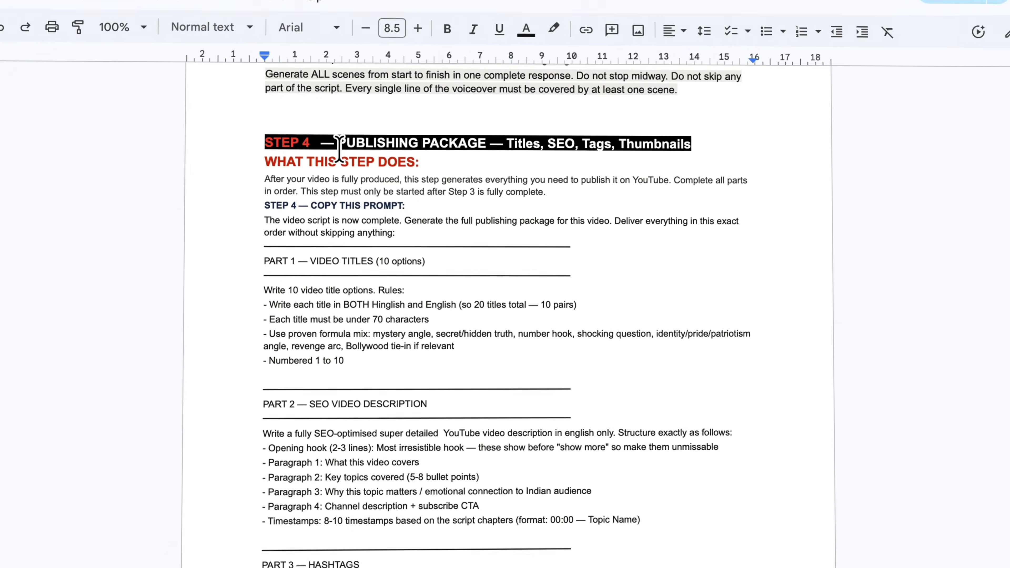
Step: In the prompt document, select the whole Step 4 publishing package prompt, through the "PUBLISHING PACKAGE COMPLETE." line, for copying
scroll(442, 133, "down", 3)
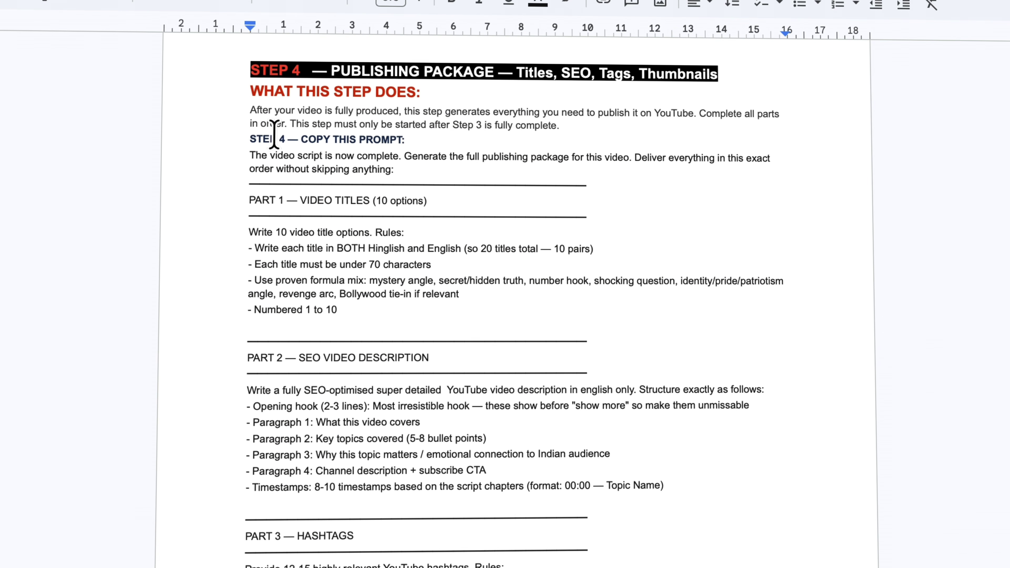
left_click_drag(246, 151, 664, 360)
scroll(665, 360, "down", 20)
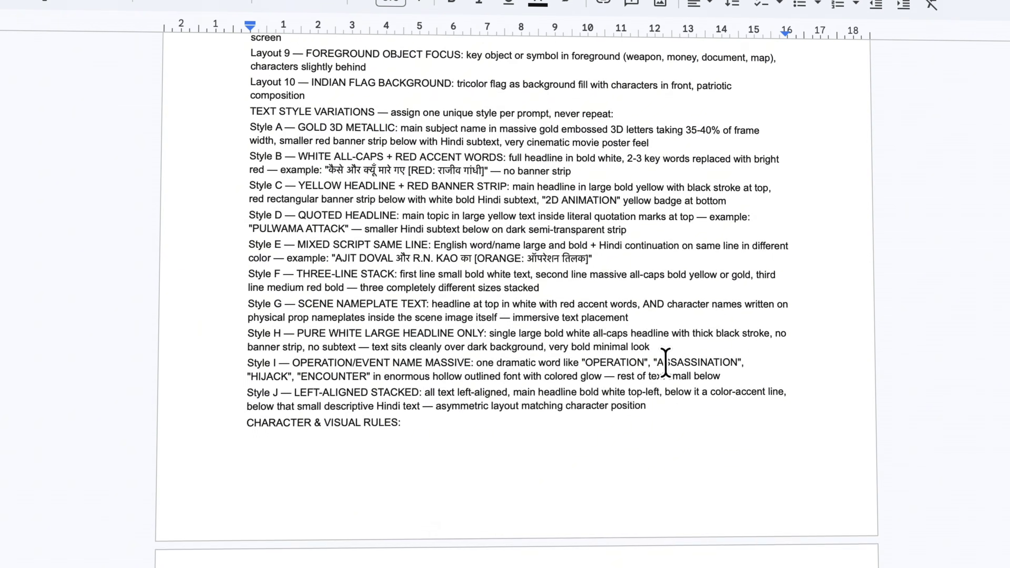
scroll(564, 335, "down", 6)
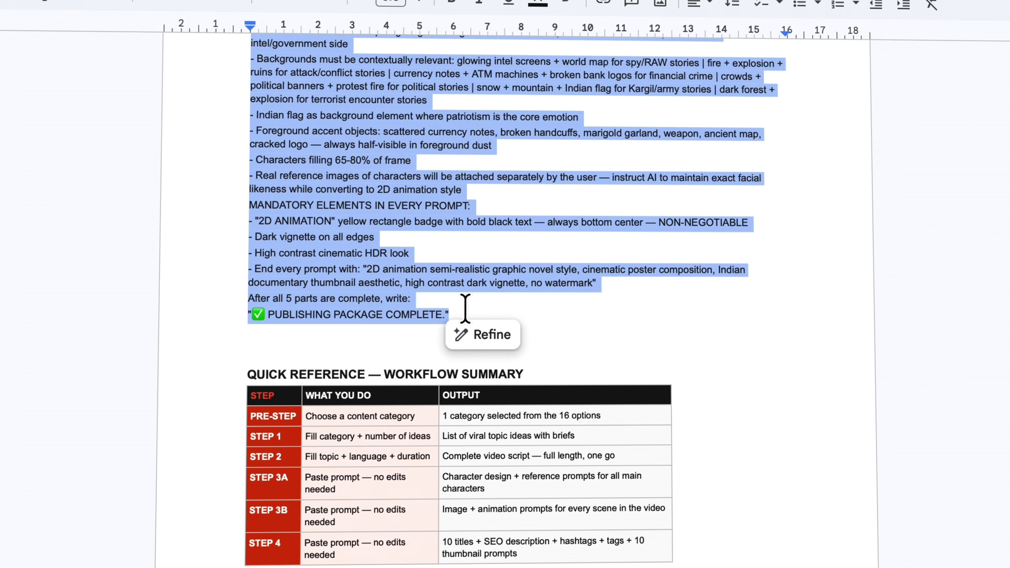
Step: Switch to the Claude chat, paste in the Step 4 publishing package prompt and send it
key("super+Tab")
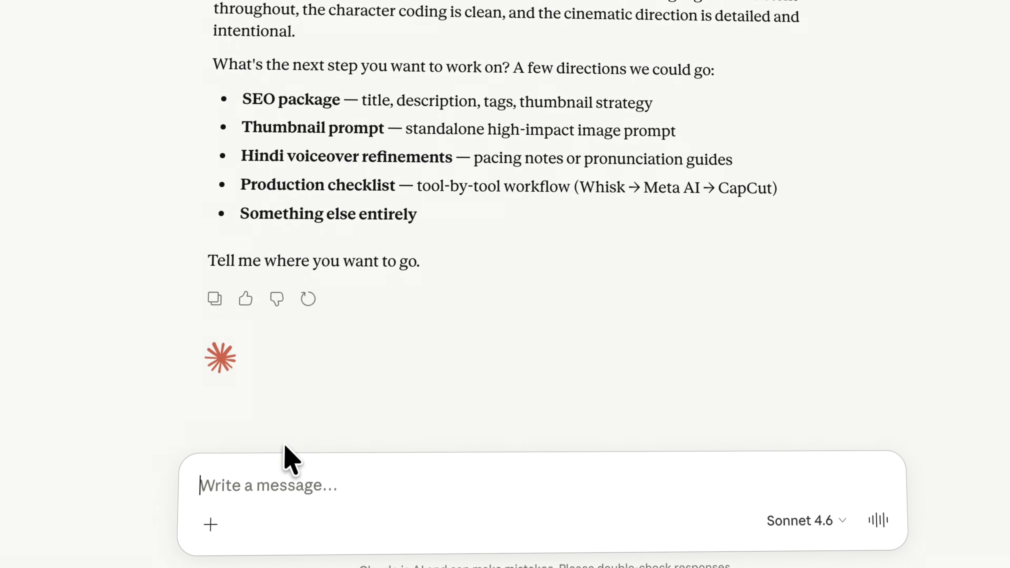
key("super+v")
scroll(838, 480, "down", 1)
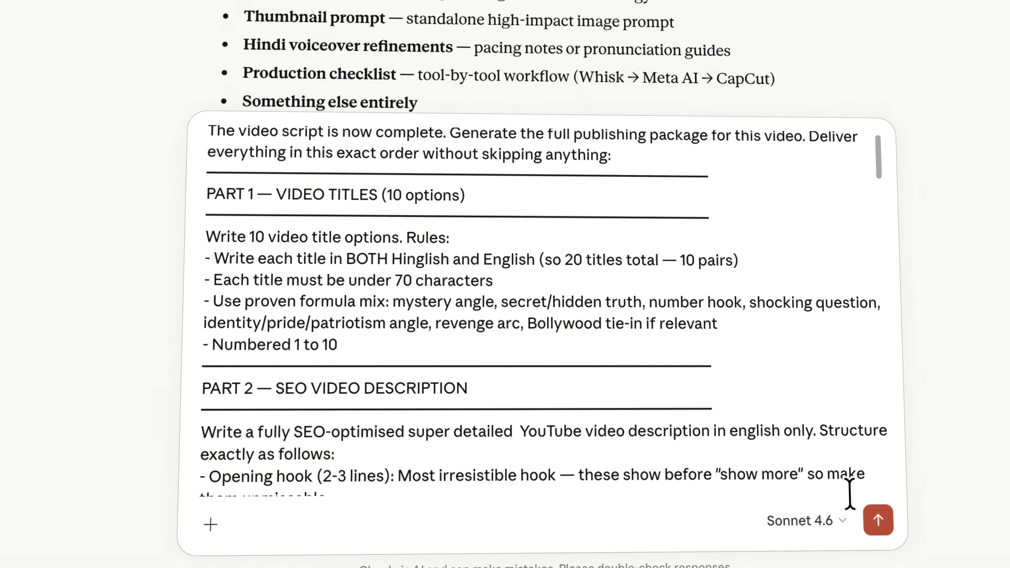
left_click(878, 519)
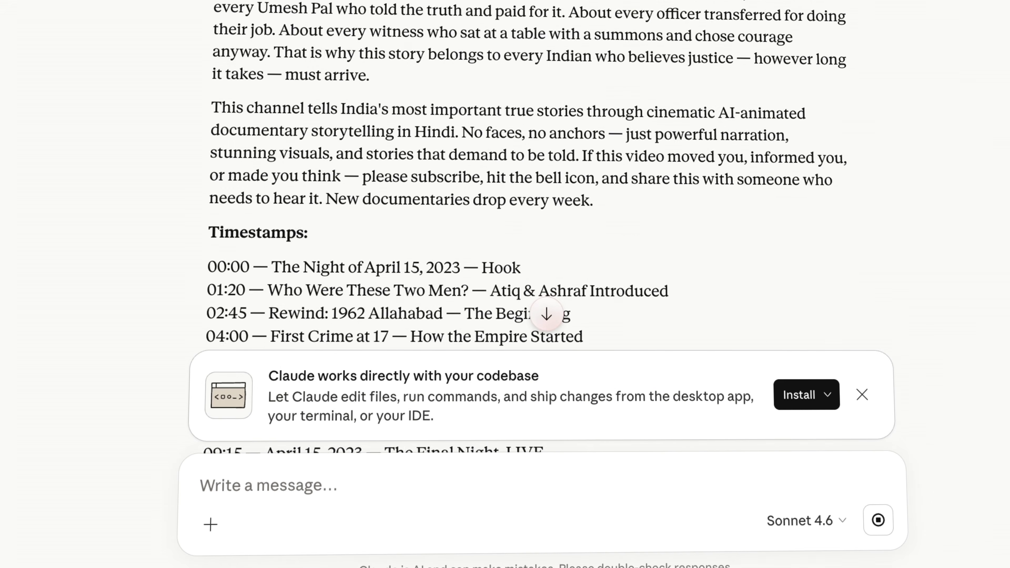
Step: Read through the generated publishing package, from the video description and timestamps to the thumbnail prompts
scroll(480, 196, "up", 3)
scroll(250, 149, "down", 7)
scroll(278, 167, "down", 5)
scroll(644, 195, "down", 10)
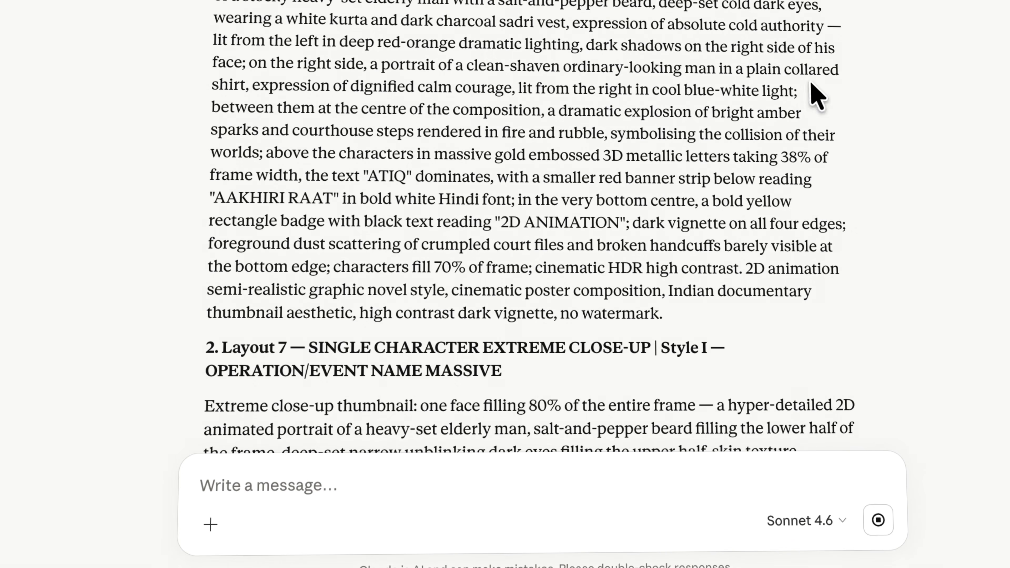
scroll(535, 199, "down", 15)
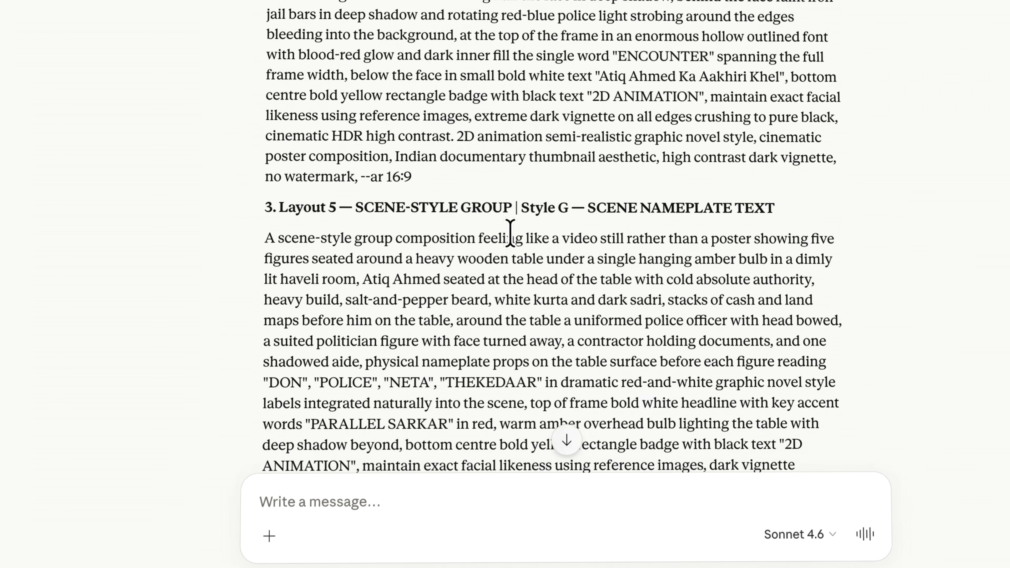
Step: Copy the full text of thumbnail prompt 3, Layout 5 — SCENE-STYLE GROUP with Style G — SCENE NAMEPLATE TEXT
scroll(470, 223, "down", 2)
scroll(497, 208, "up", 4)
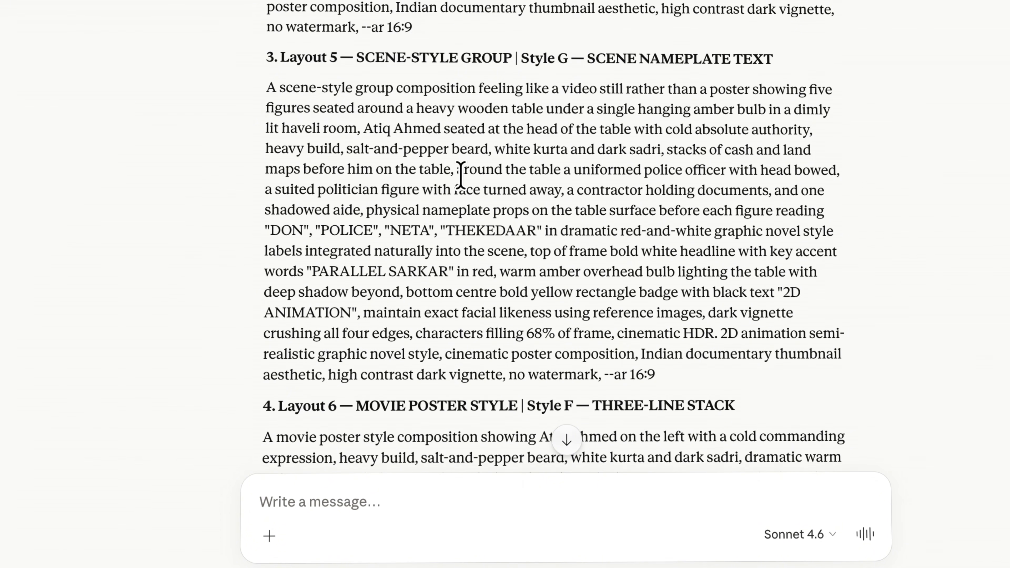
scroll(489, 171, "down", 5)
scroll(464, 185, "up", 6)
left_click_drag(265, 128, 701, 417)
key("ctrl+c")
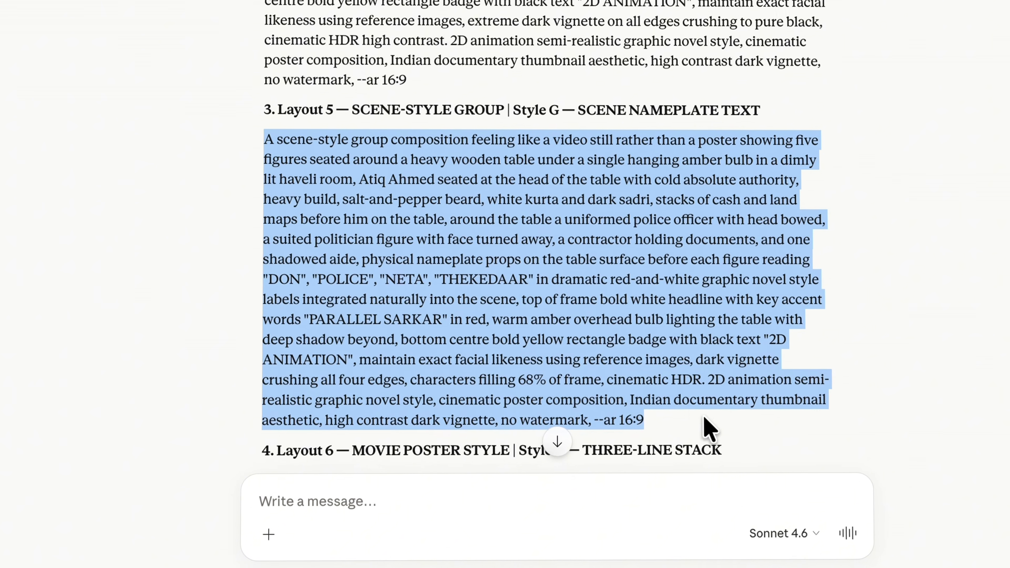
right_click(443, 249)
left_click(469, 273)
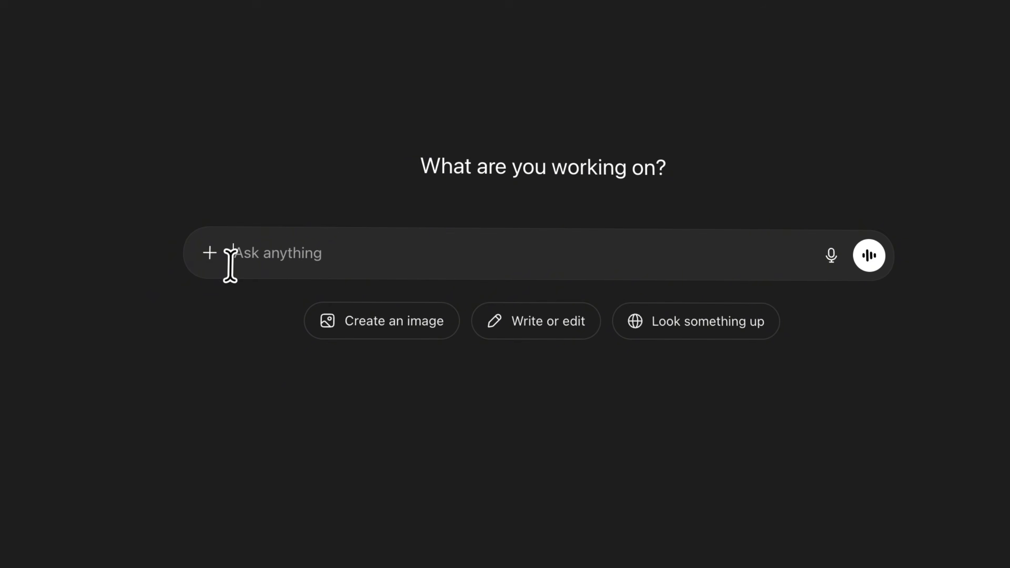
Step: In ChatGPT, submit the copied scene-style group thumbnail prompt as an image request with a 16:9 aspect ratio
left_click(213, 257)
left_click(315, 343)
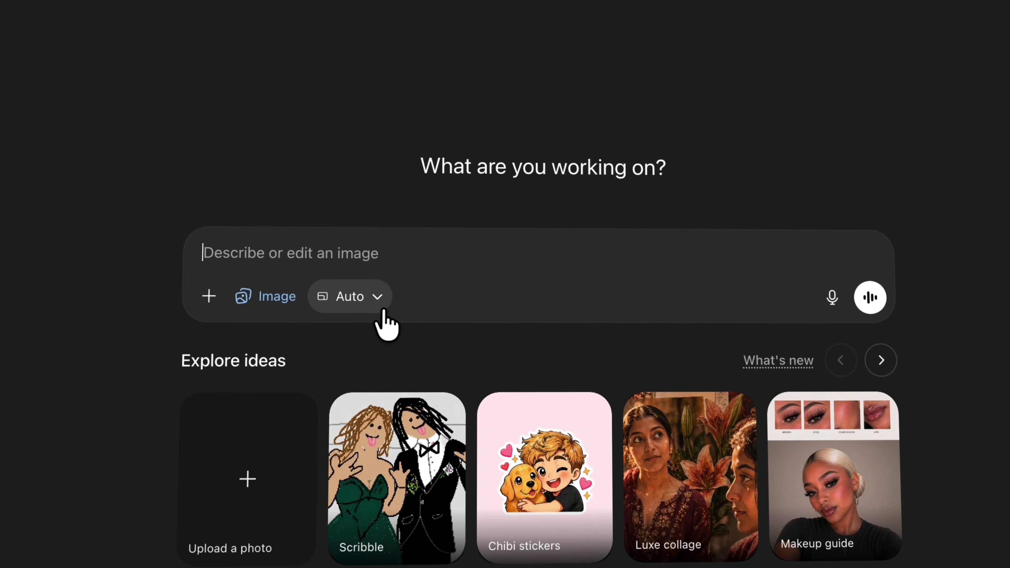
left_click(358, 297)
left_click(397, 551)
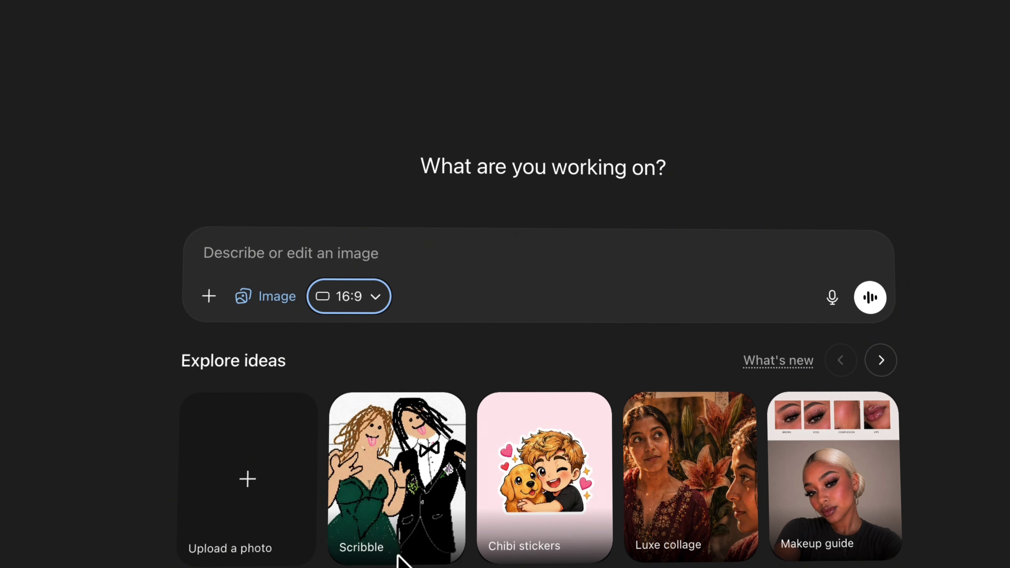
left_click(437, 265)
key("ctrl+v")
scroll(444, 300, "down", 5)
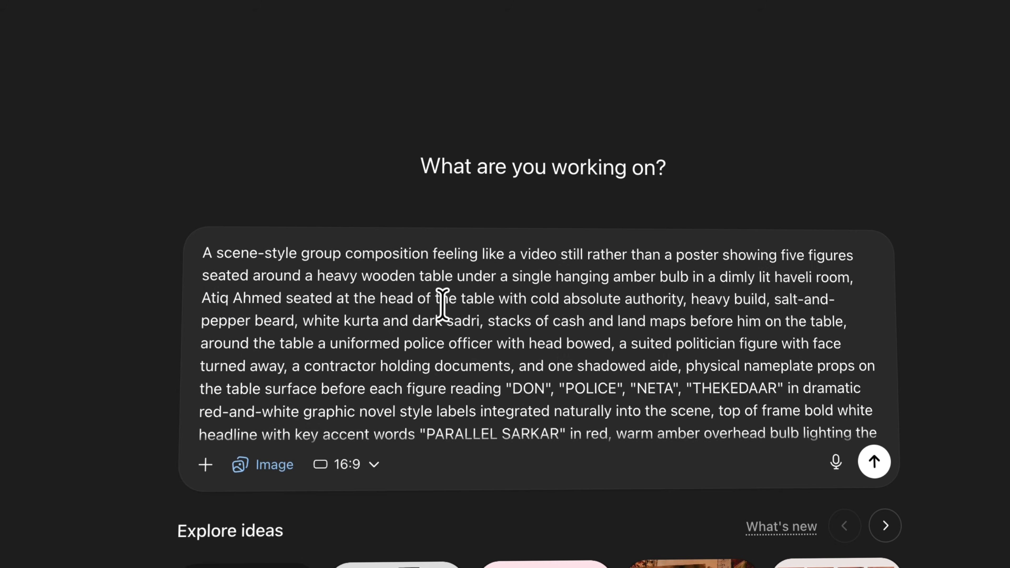
left_click(873, 460)
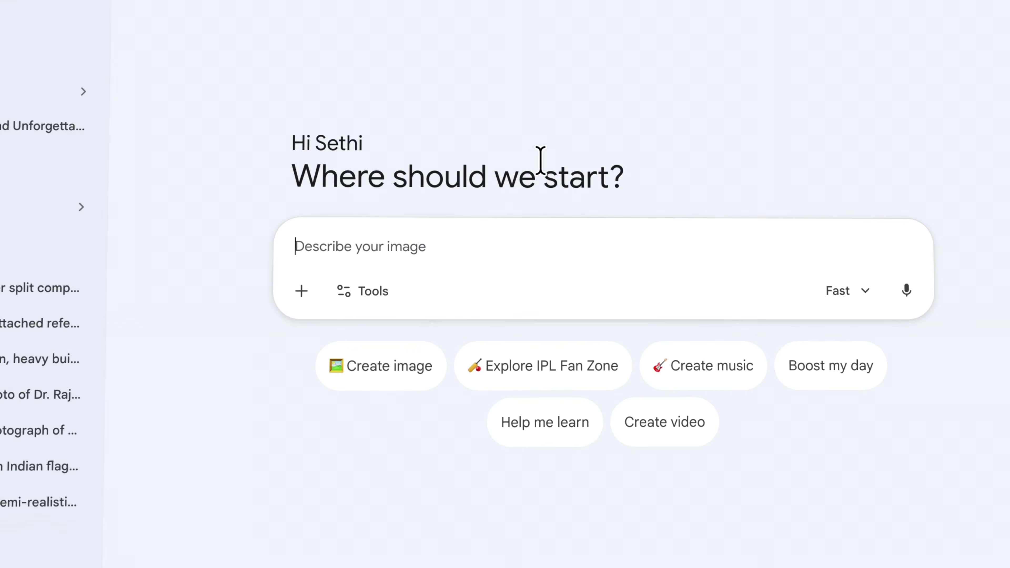
Step: In Gemini, submit the same scene-style group thumbnail prompt in Create image mode
left_click(400, 369)
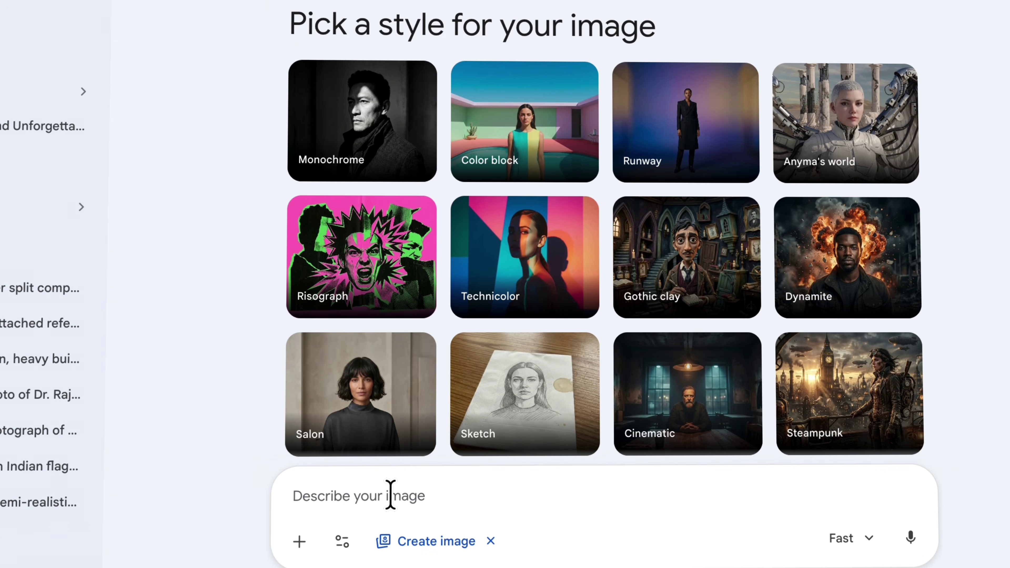
key("ctrl+v")
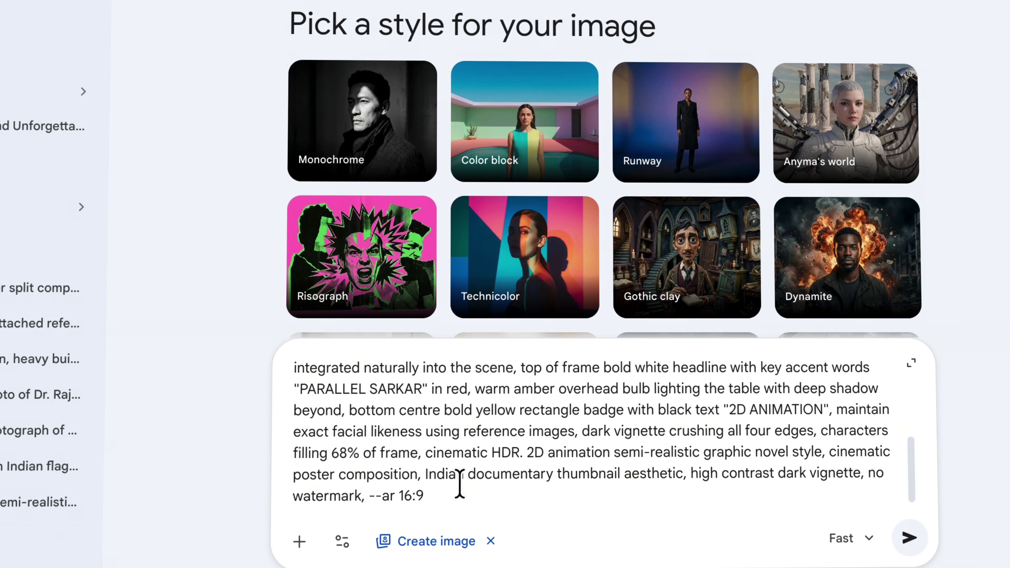
left_click(909, 538)
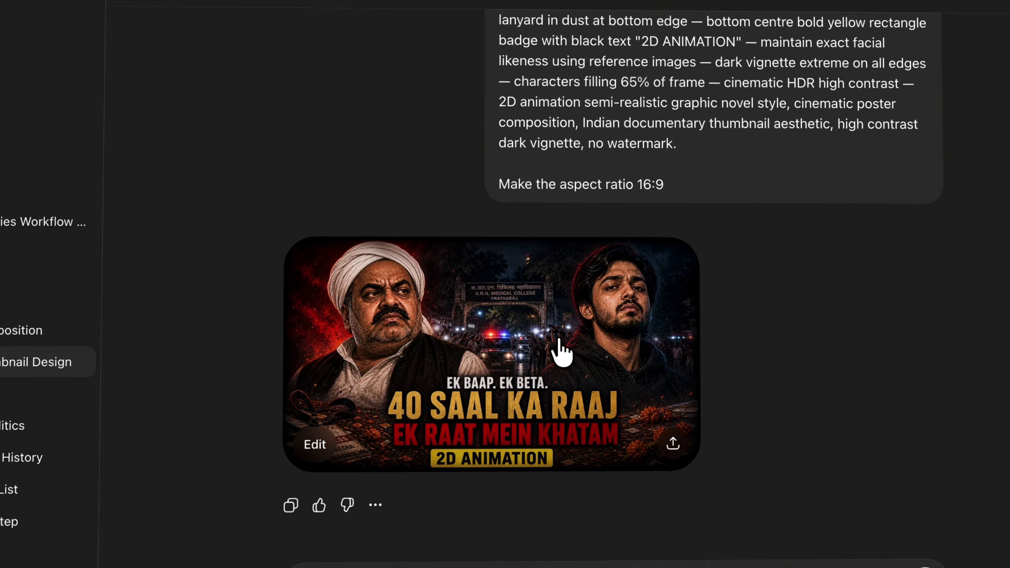
Step: Review the thumbnails in the ChatGPT thumbnail design chat, enlarging the "40 SAAL KA RAAJ" and "100 MUQADME" images
left_click(552, 341)
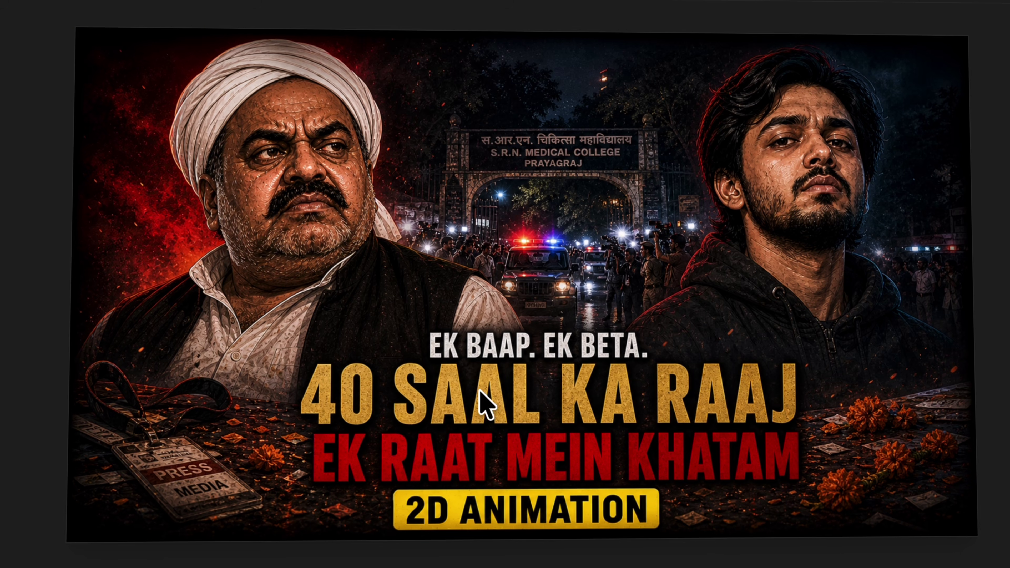
key("Escape")
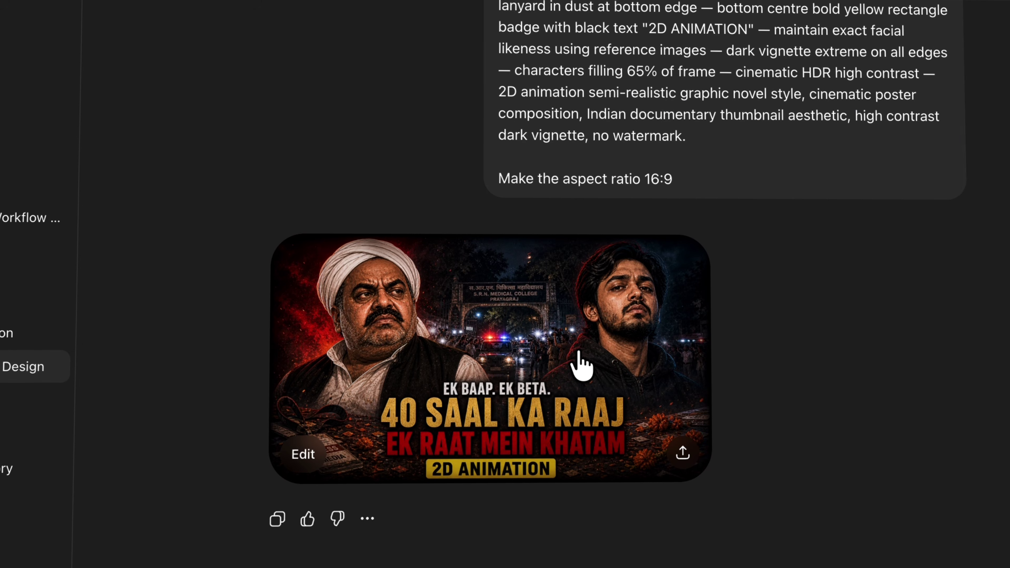
scroll(576, 360, "up", 1)
scroll(579, 350, "down", 15)
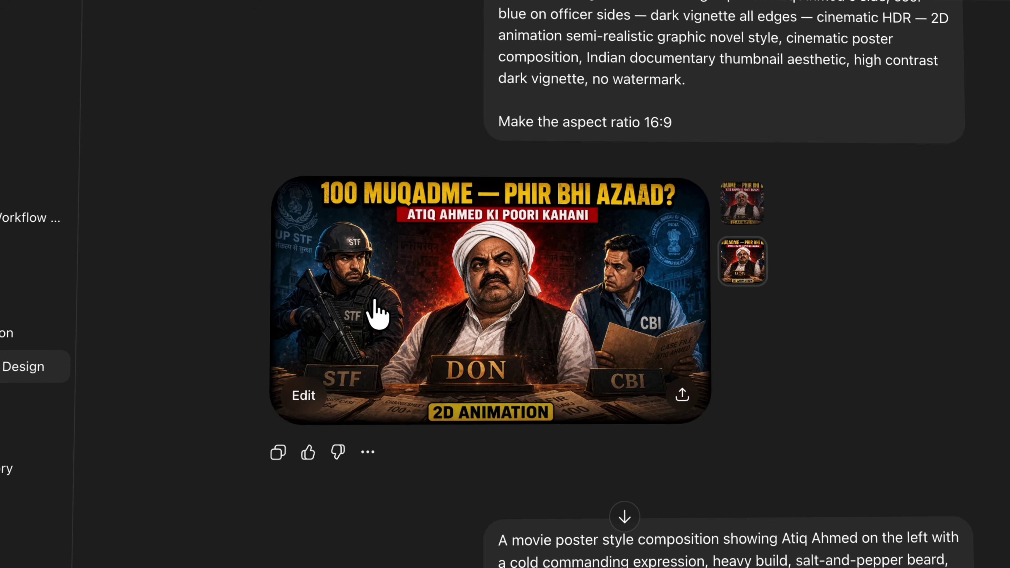
left_click(436, 303)
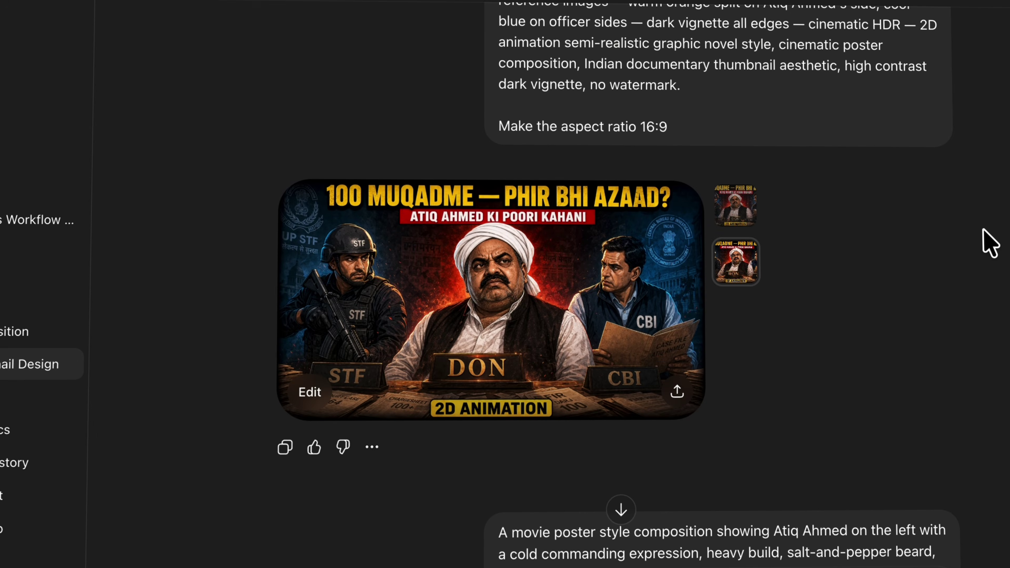
scroll(984, 252, "down", 10)
scroll(412, 293, "up", 5)
left_click(467, 292)
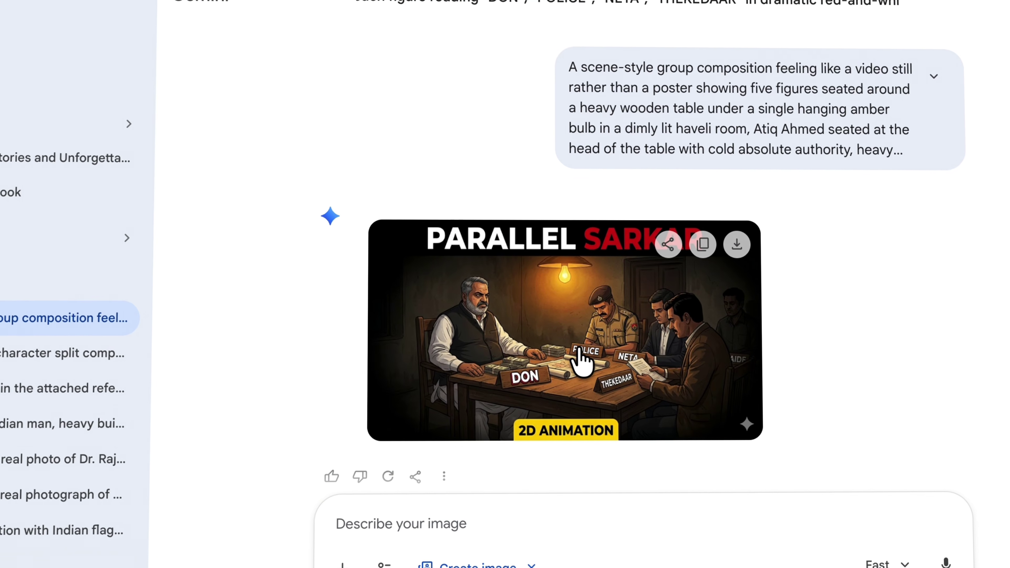
Step: Review the Gemini thumbnails at full size, including the "ATIQ AAKHIRI RAAT" image and both "PARALLEL SARKAR" versions
left_click(581, 361)
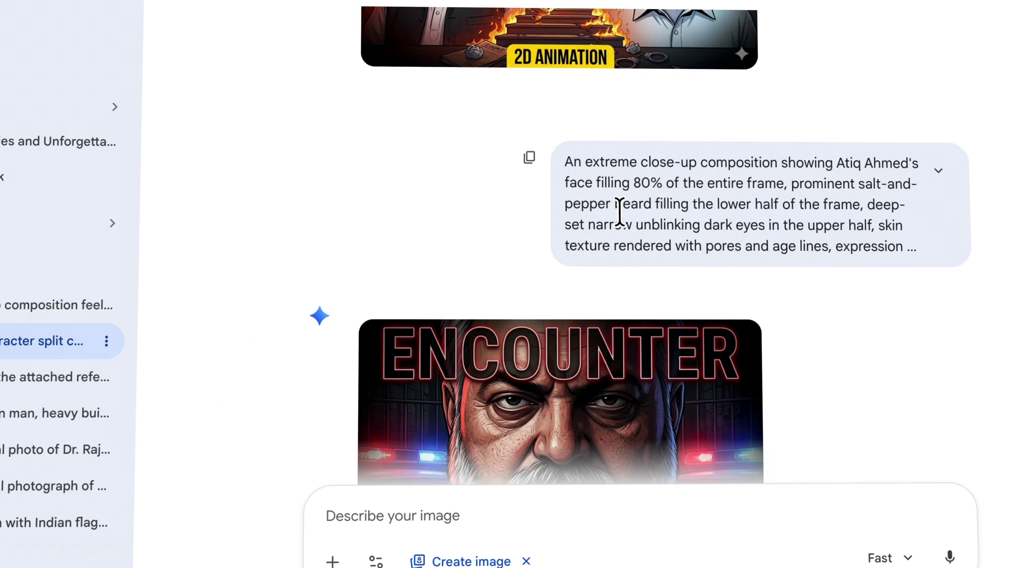
scroll(620, 218, "up", 5)
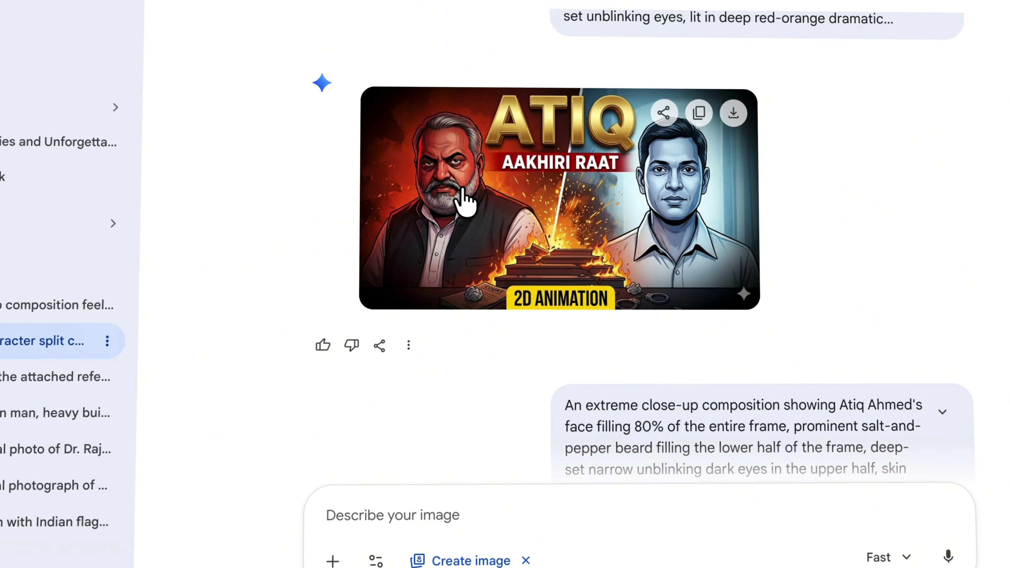
left_click(461, 199)
key("Escape")
scroll(724, 251, "down", 10)
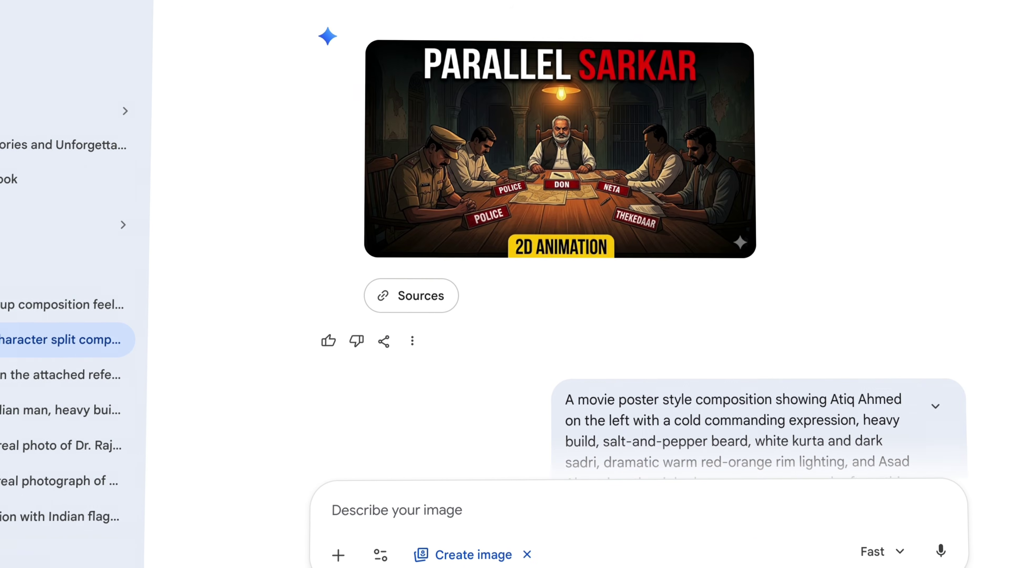
left_click(393, 238)
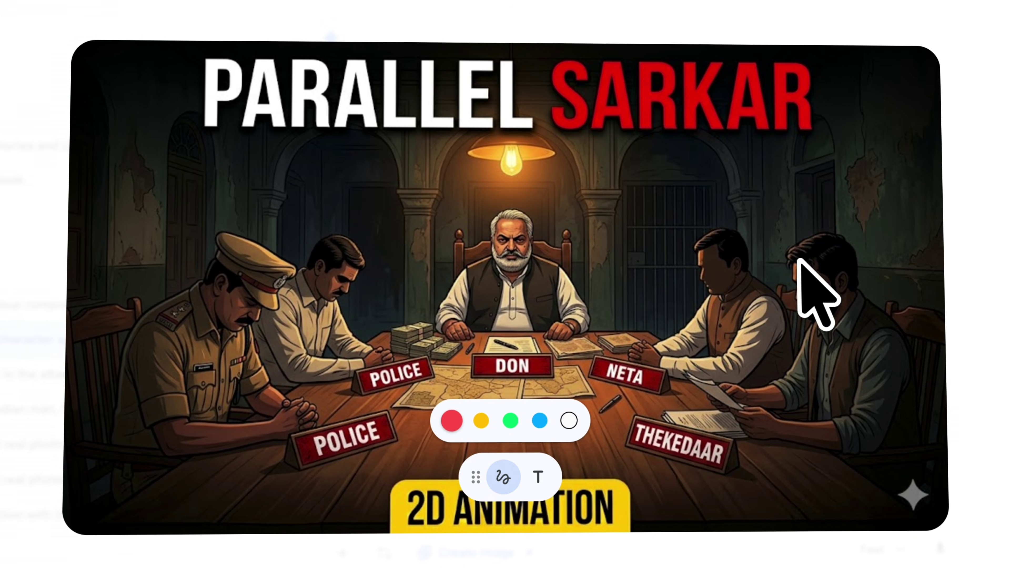
key("Escape")
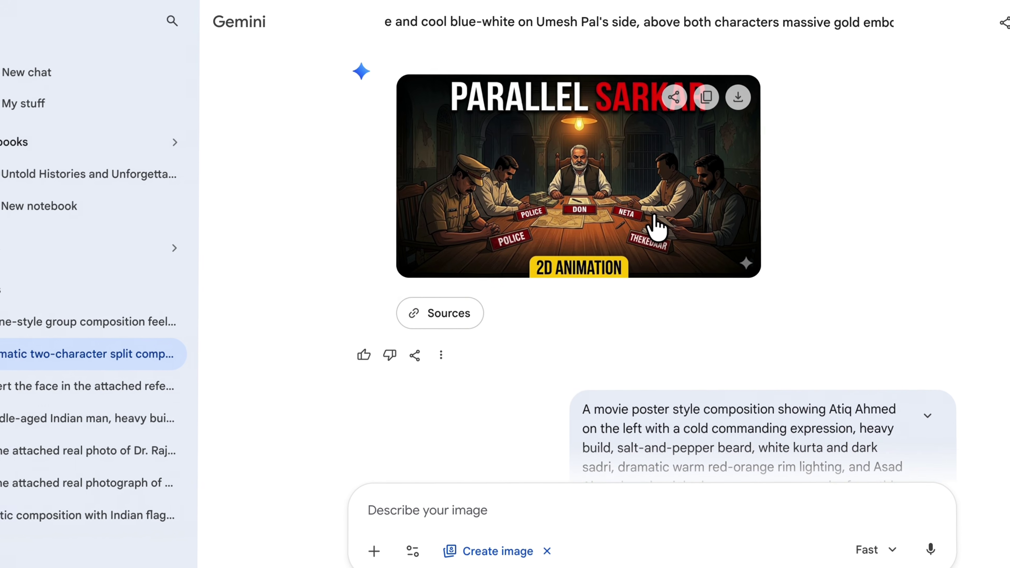
Step: View the Gemini thumbnail that follows the "PARALLEL SARKAR" image at full size and close it
scroll(656, 227, "down", 8)
left_click(574, 323)
key("Escape")
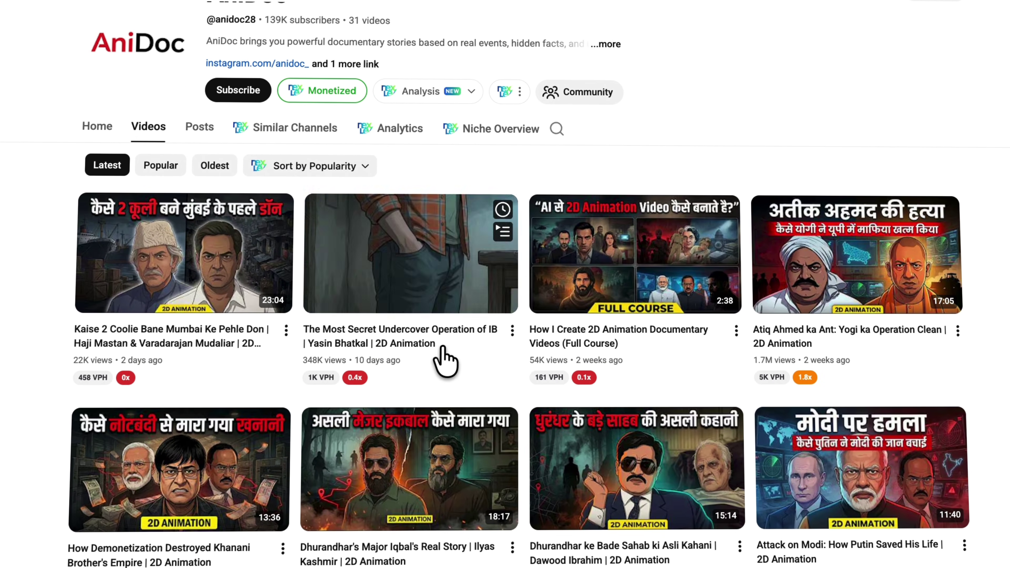
Step: On YouTube, examine the thumbnails and titles in the AniDoc channel's video list as references for 2D animation documentaries
scroll(795, 358, "down", 5)
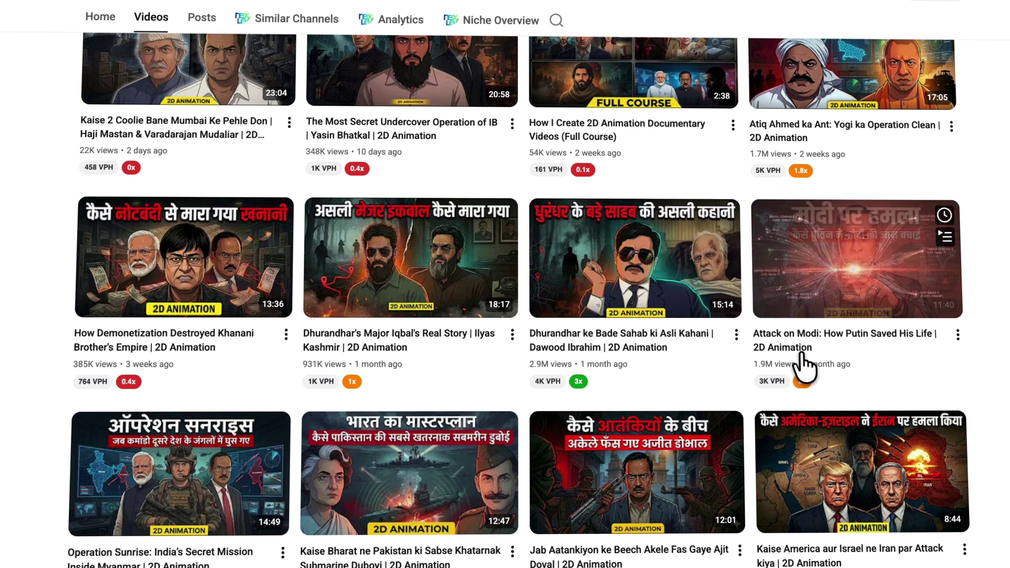
scroll(115, 356, "down", 3)
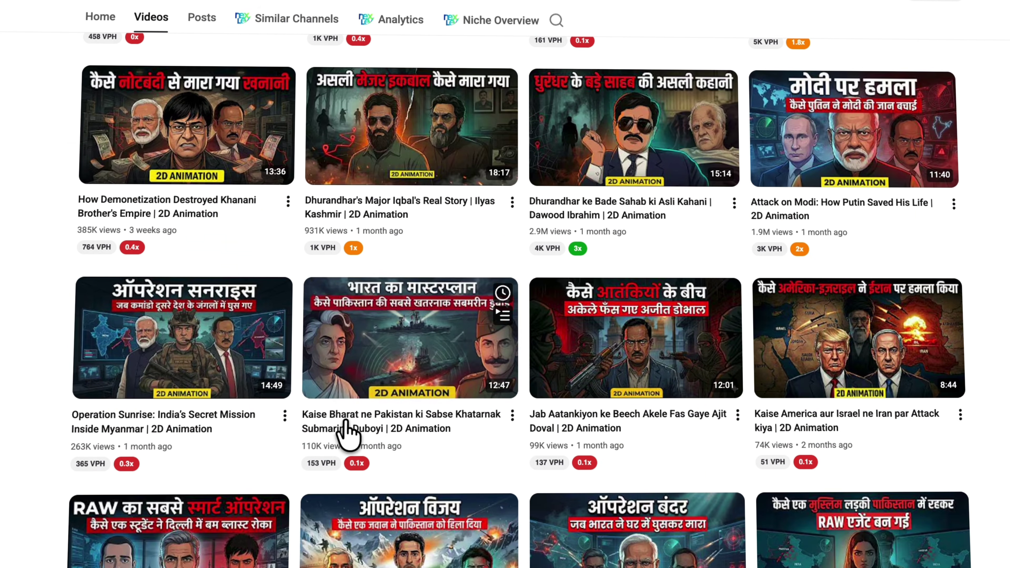
scroll(811, 461, "down", 3)
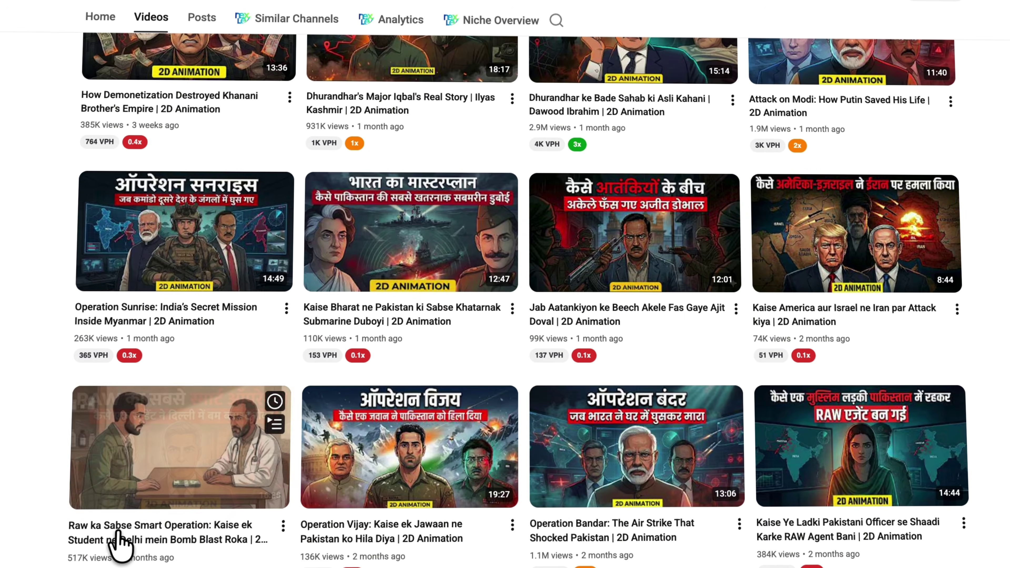
scroll(894, 551, "up", 10)
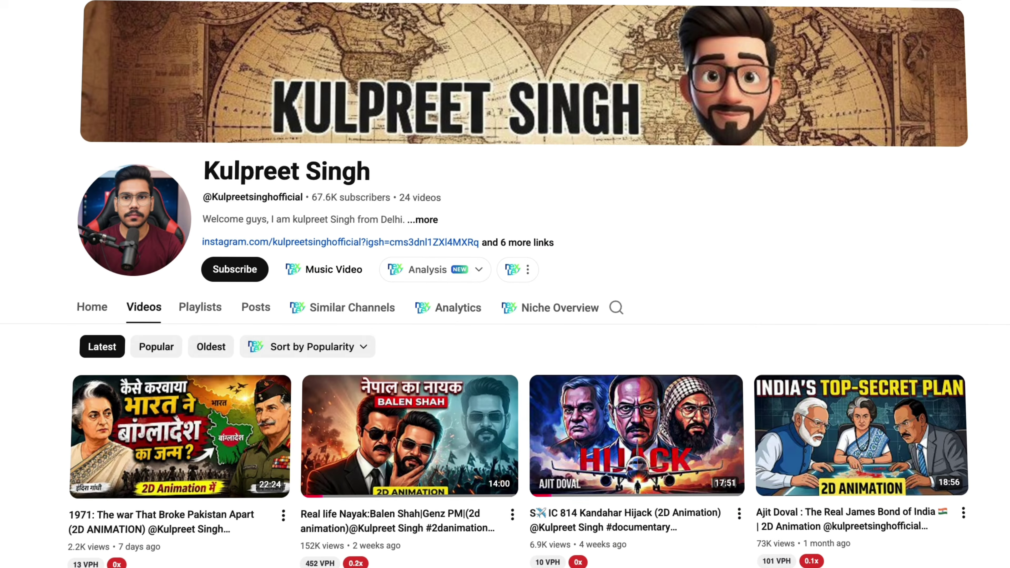
Step: Examine the thumbnail styles and titles in the second 2D animation channel's video list
scroll(771, 175, "down", 4)
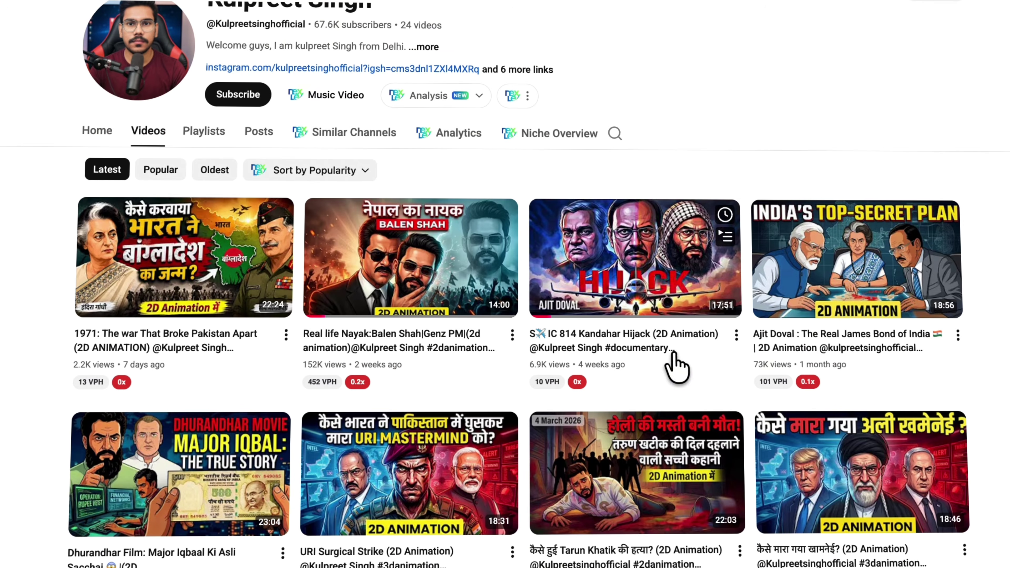
scroll(744, 304, "down", 8)
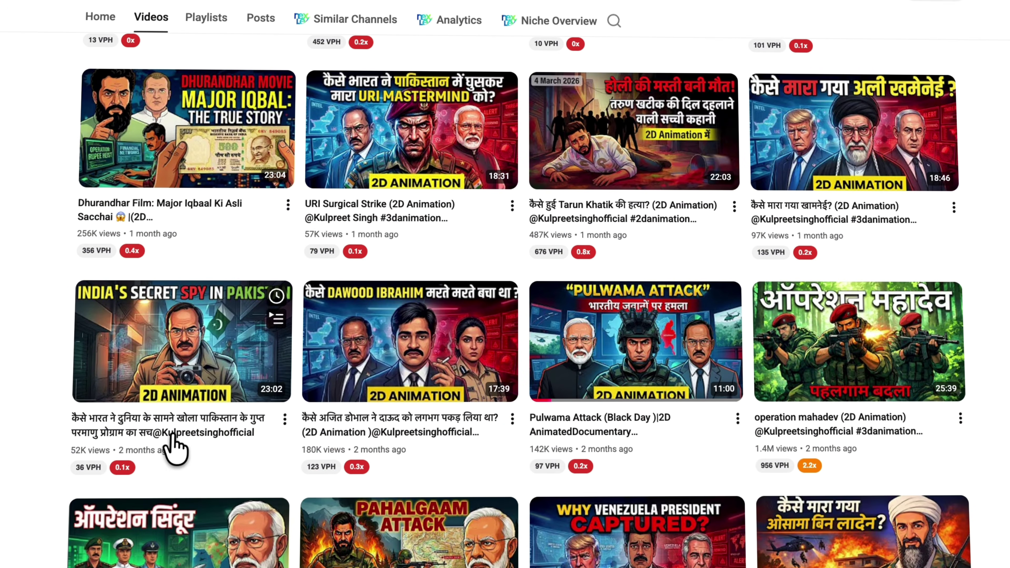
scroll(399, 471, "down", 4)
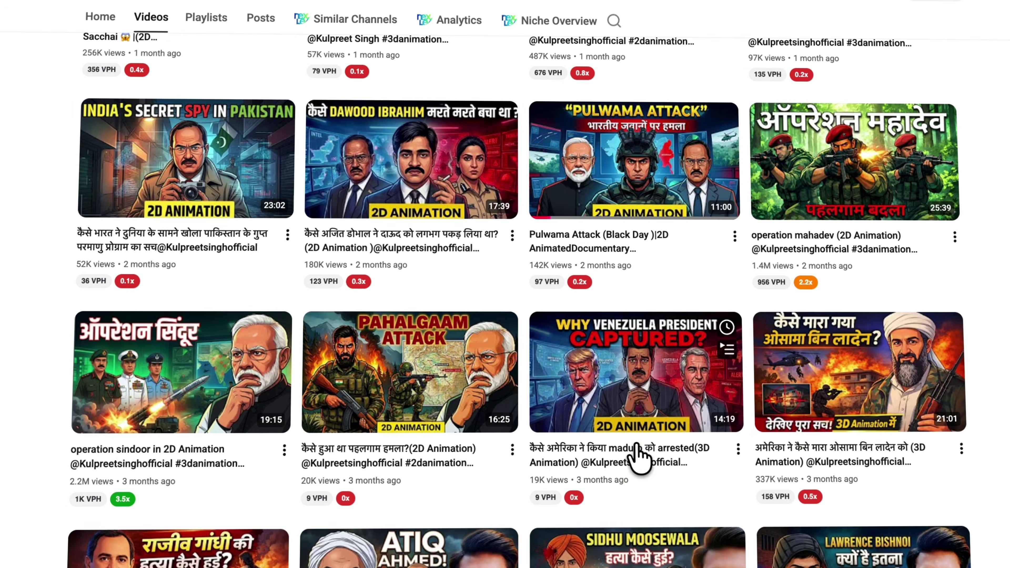
scroll(609, 469, "down", 5)
scroll(473, 451, "up", 20)
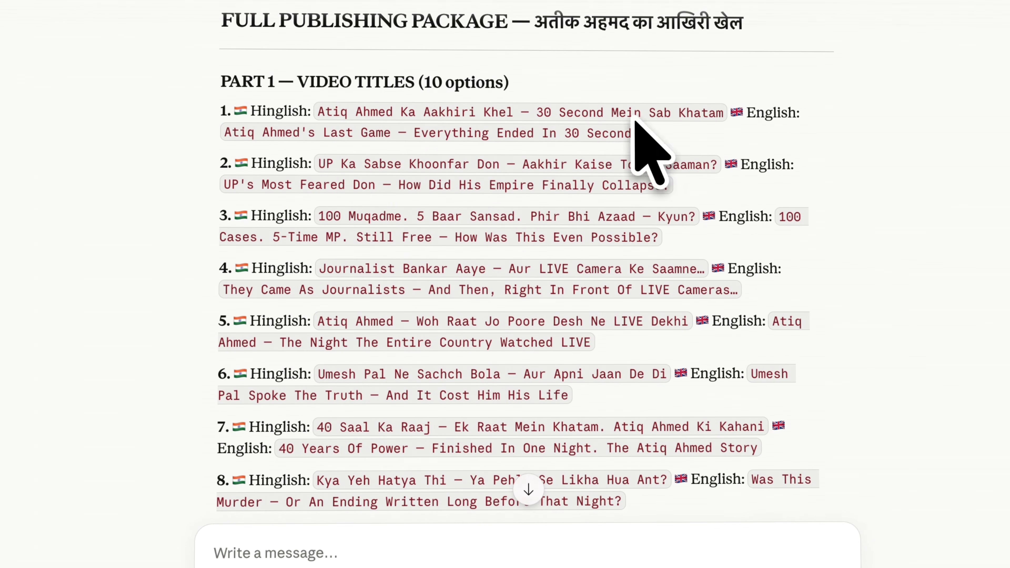
Step: In Claude, review the ten Hinglish and English video title options in Part 1 of the publishing package
scroll(457, 147, "down", 1)
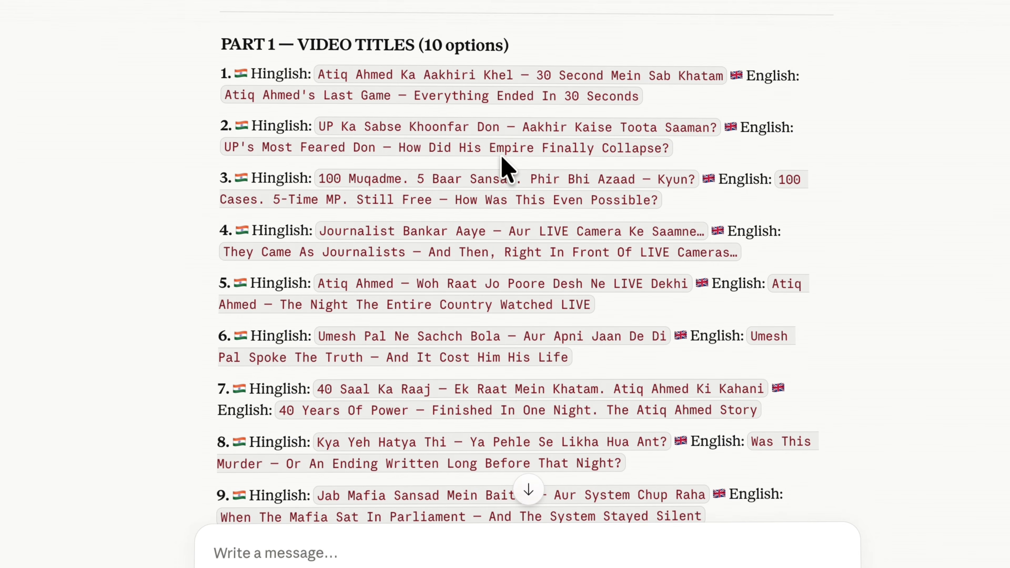
scroll(455, 190, "down", 1)
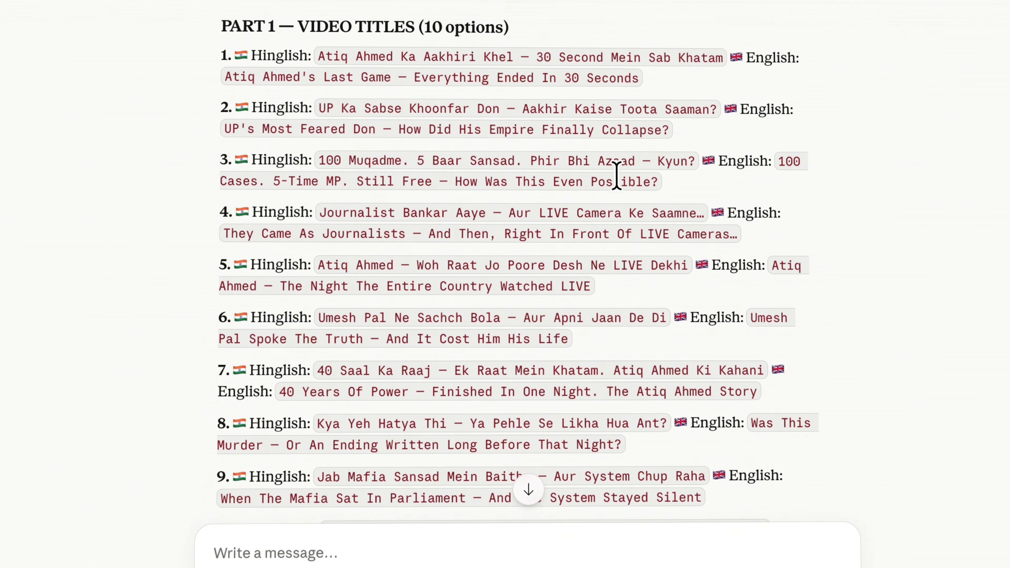
scroll(611, 175, "down", 3)
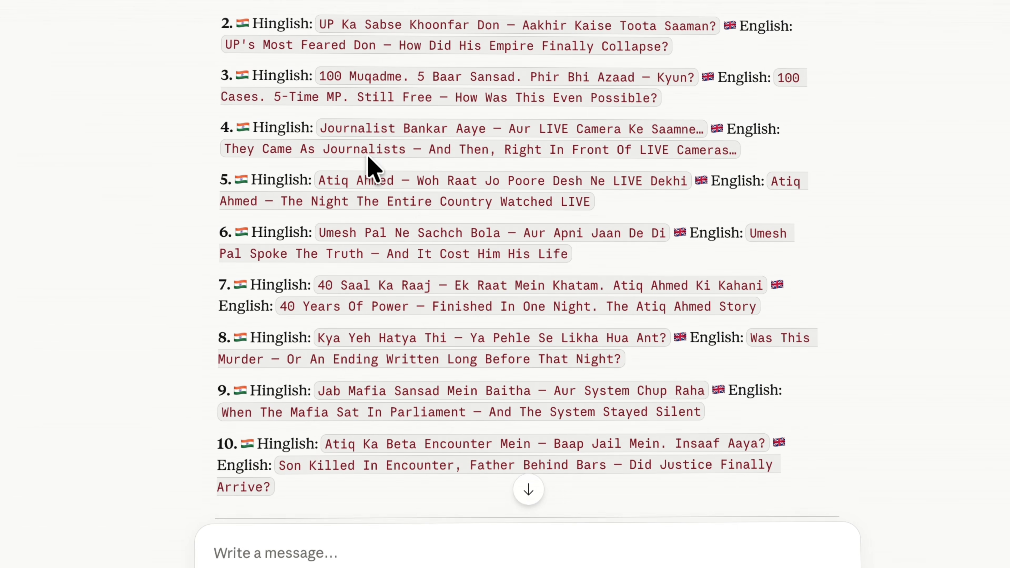
scroll(494, 203, "up", 3)
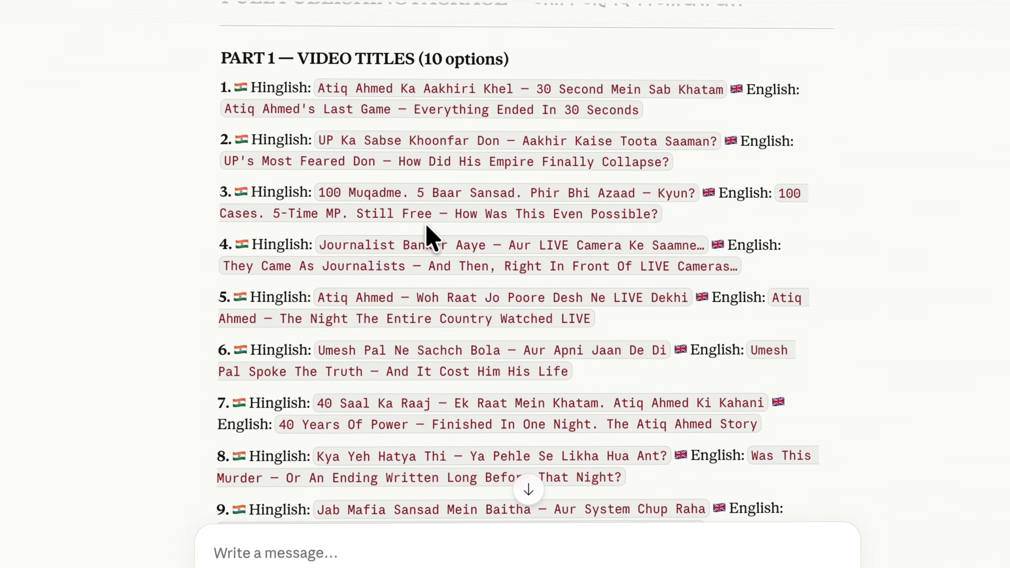
Step: Read through the publishing package's SEO video description, timestamps, hashtags and SEO video tags in Parts 2 to 4
scroll(550, 161, "down", 12)
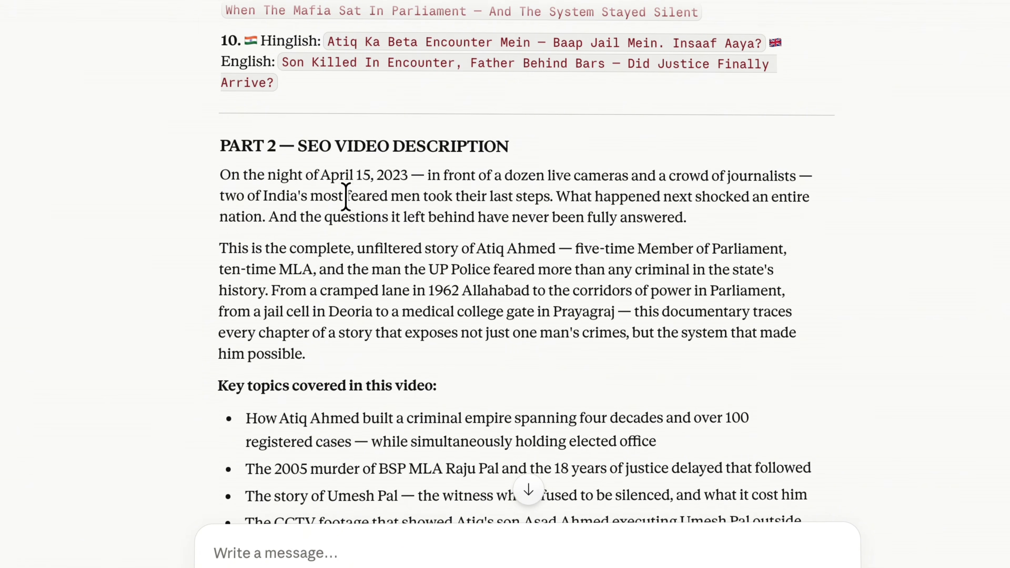
scroll(294, 197, "down", 5)
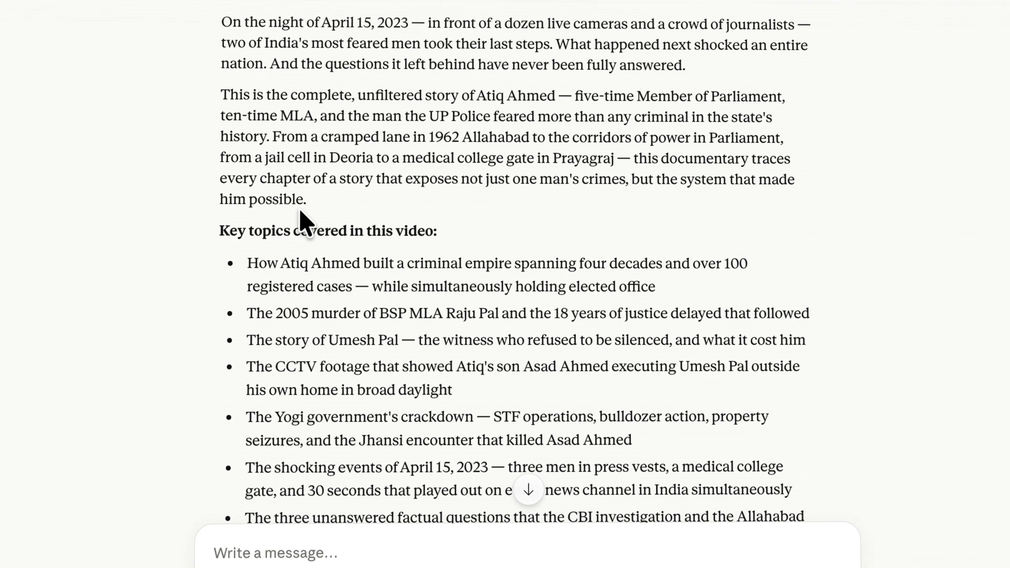
scroll(376, 288, "down", 15)
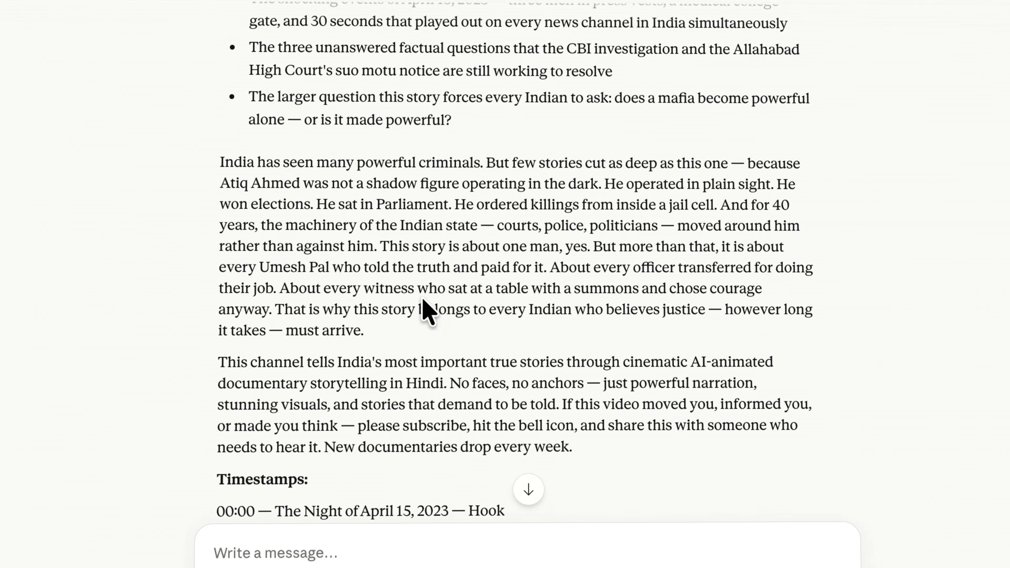
scroll(376, 292, "down", 10)
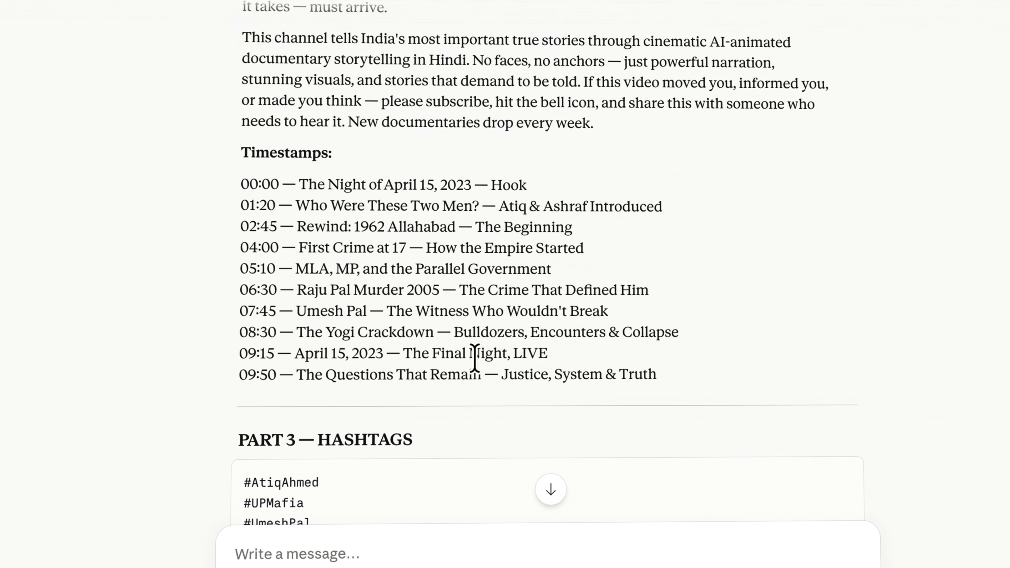
scroll(480, 316, "down", 12)
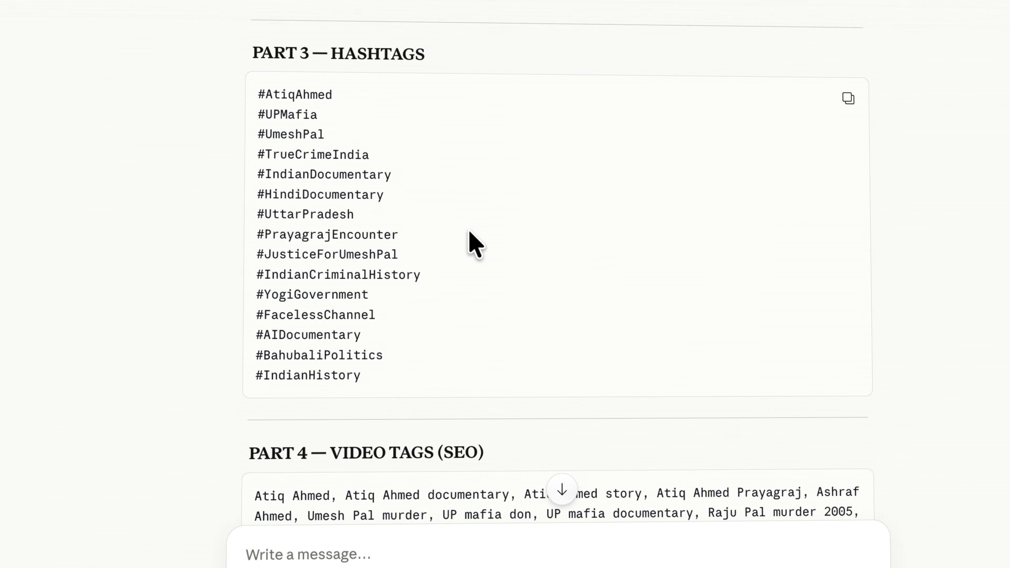
scroll(524, 244, "down", 9)
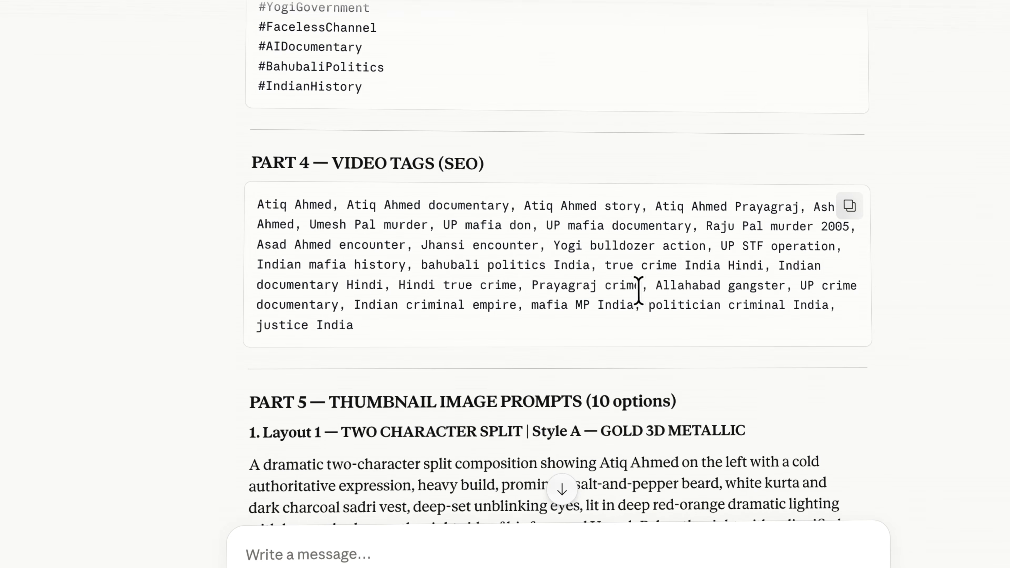
scroll(651, 292, "up", 13)
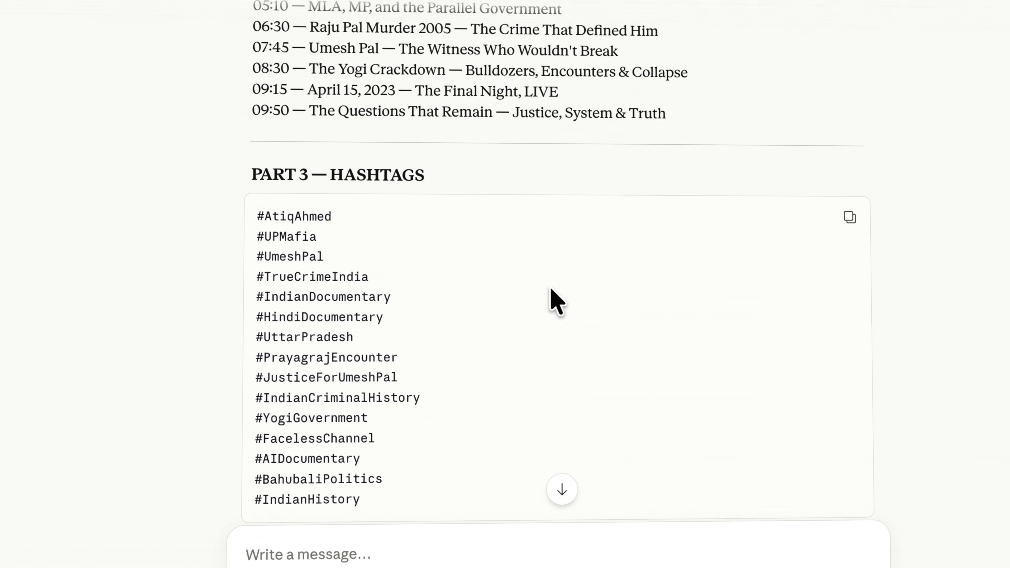
scroll(580, 281, "down", 13)
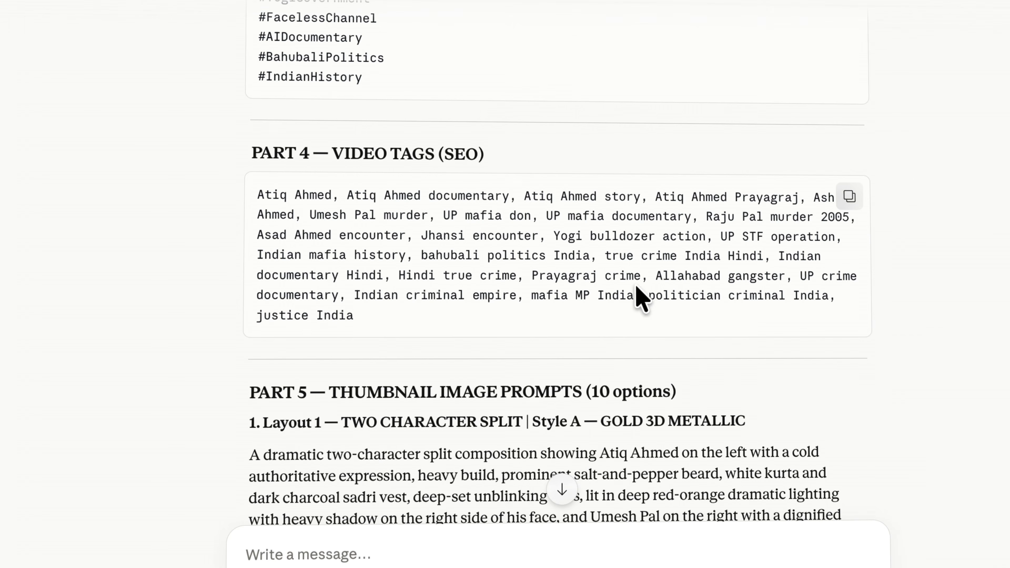
scroll(606, 292, "up", 20)
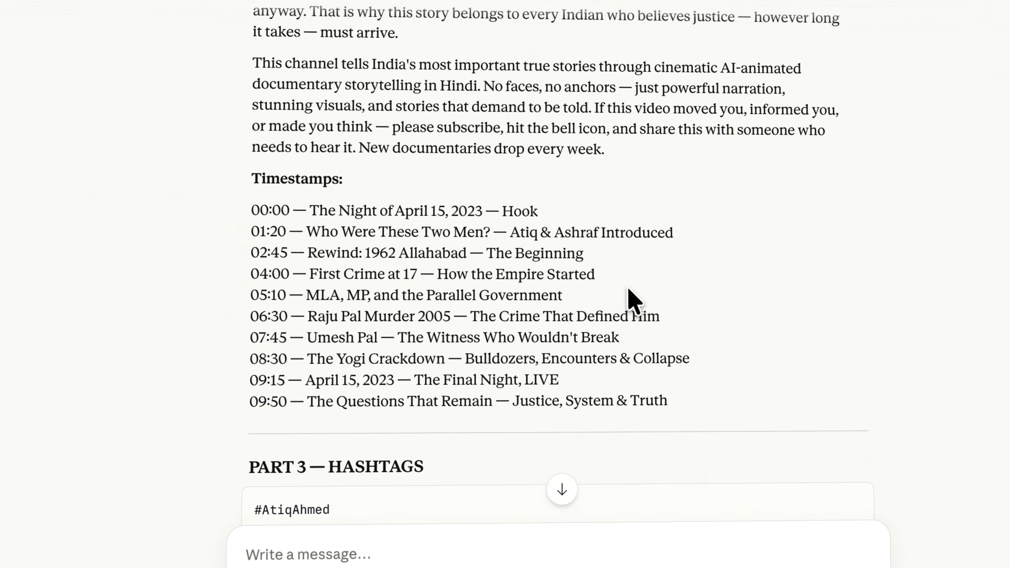
scroll(787, 285, "up", 20)
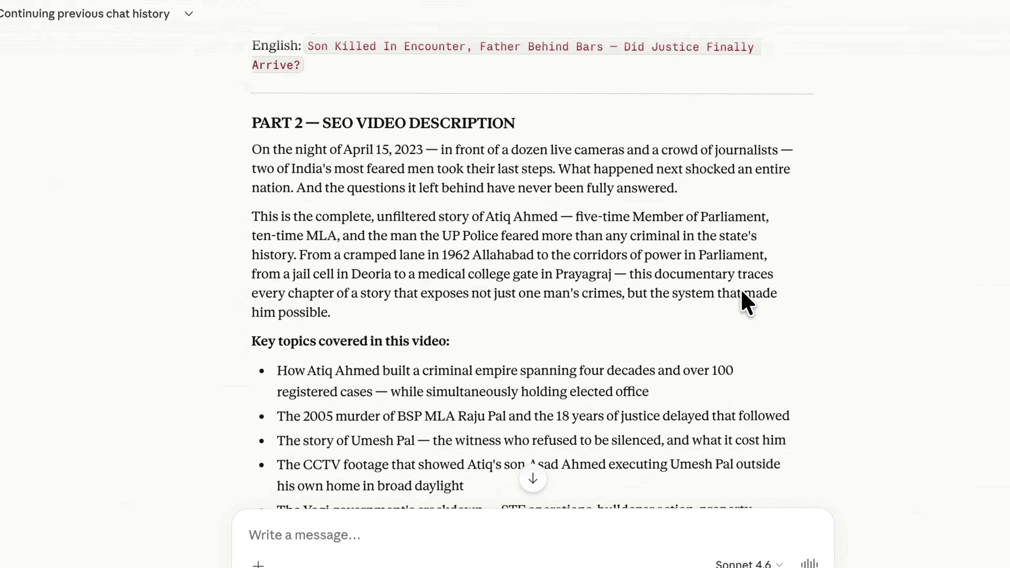
scroll(728, 295, "up", 4)
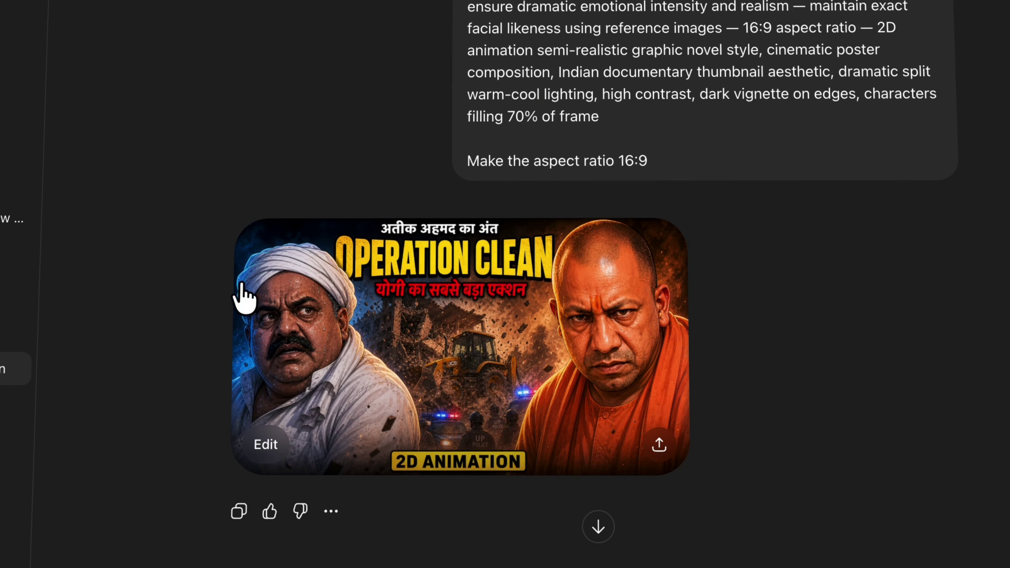
Step: In ChatGPT, enlarge the generated "OPERATION CLEAN" and "BULLDOZER ACTION" thumbnails for review
left_click(463, 334)
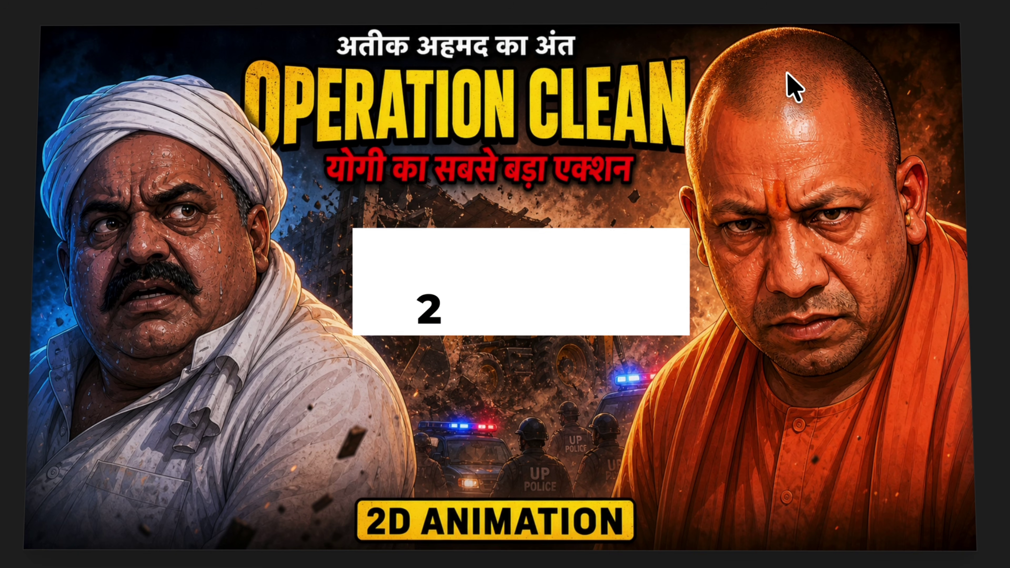
scroll(483, 336, "up", 20)
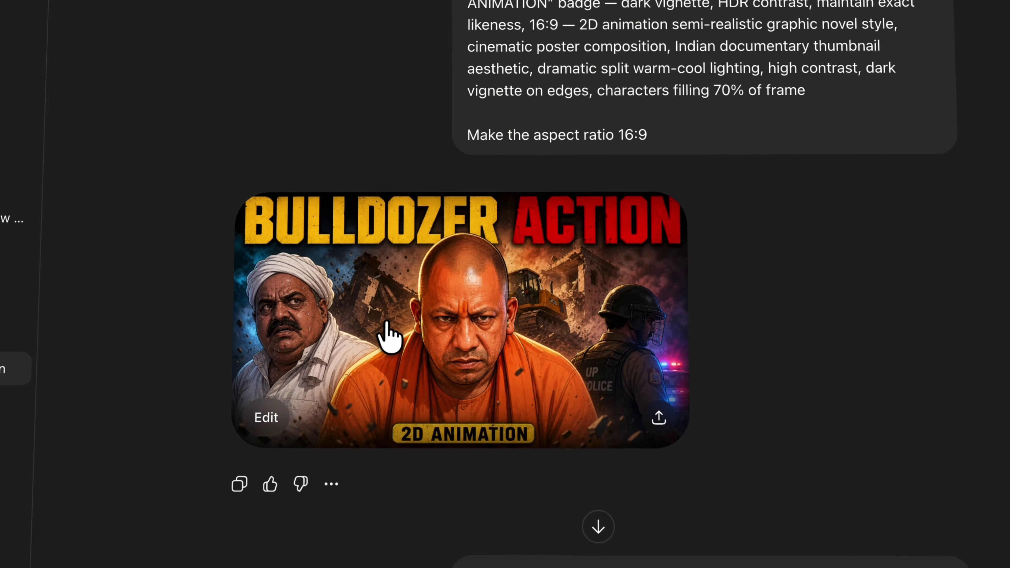
left_click(388, 336)
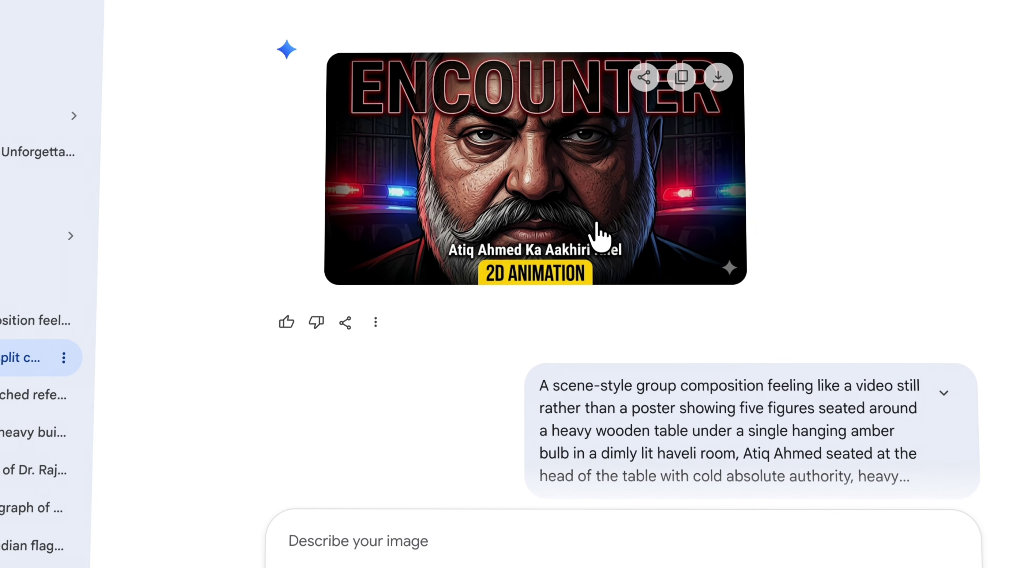
Step: In Gemini, go back past the "ENCOUNTER" thumbnail and view the "ATIQ AAKHIRI RAAT" thumbnail at full size
scroll(599, 237, "up", 5)
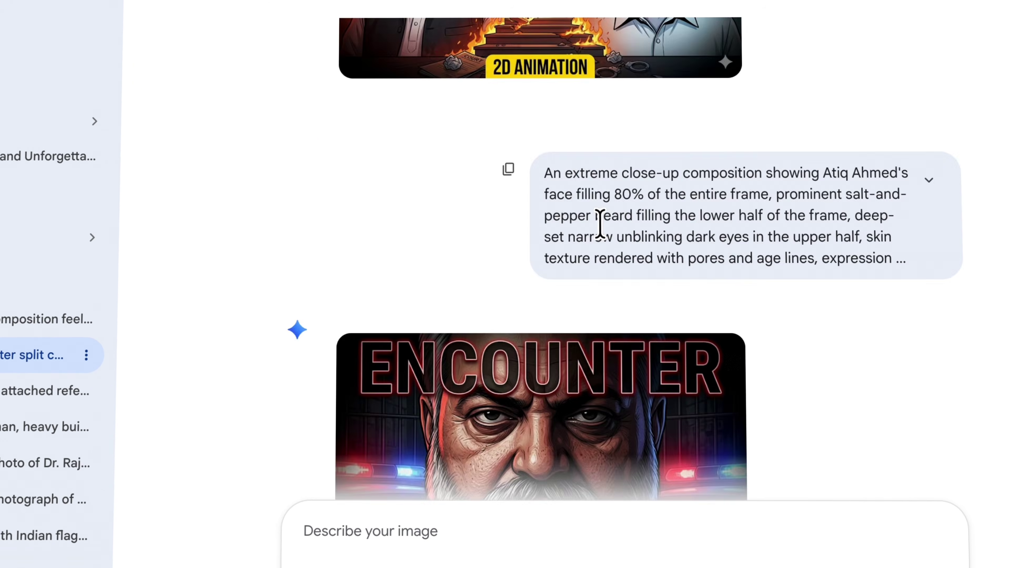
scroll(599, 224, "up", 5)
left_click(458, 218)
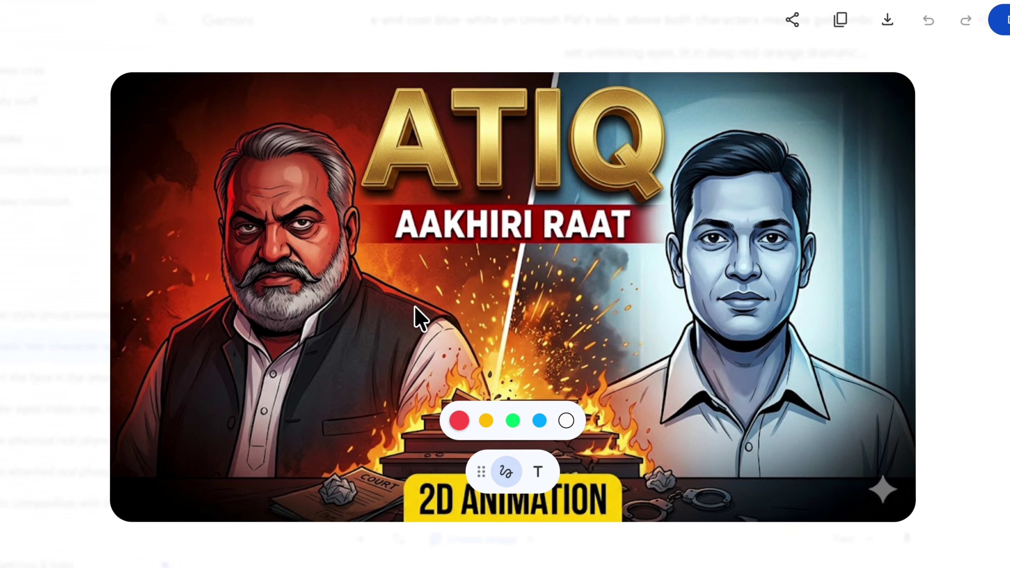
left_click(942, 277)
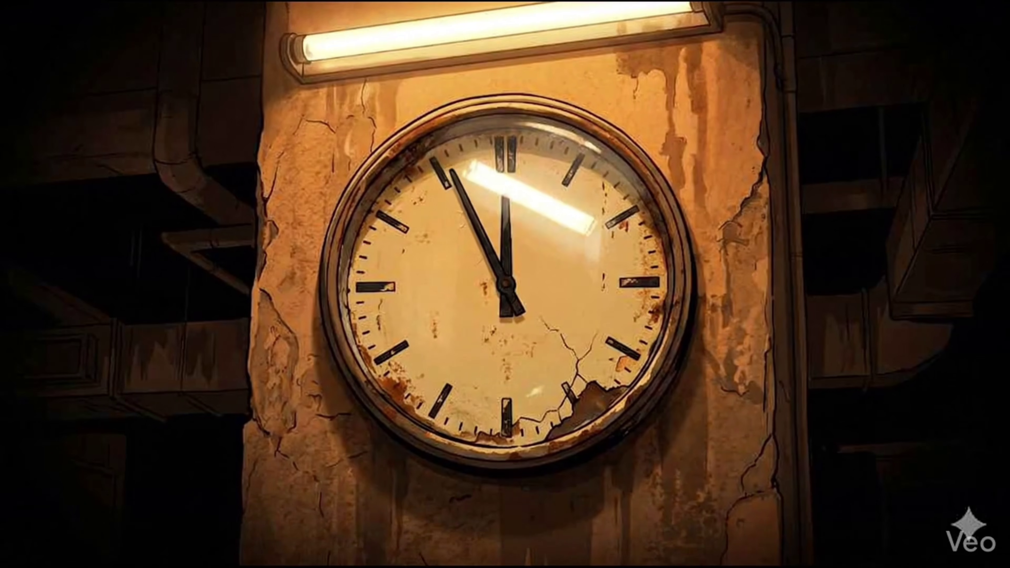